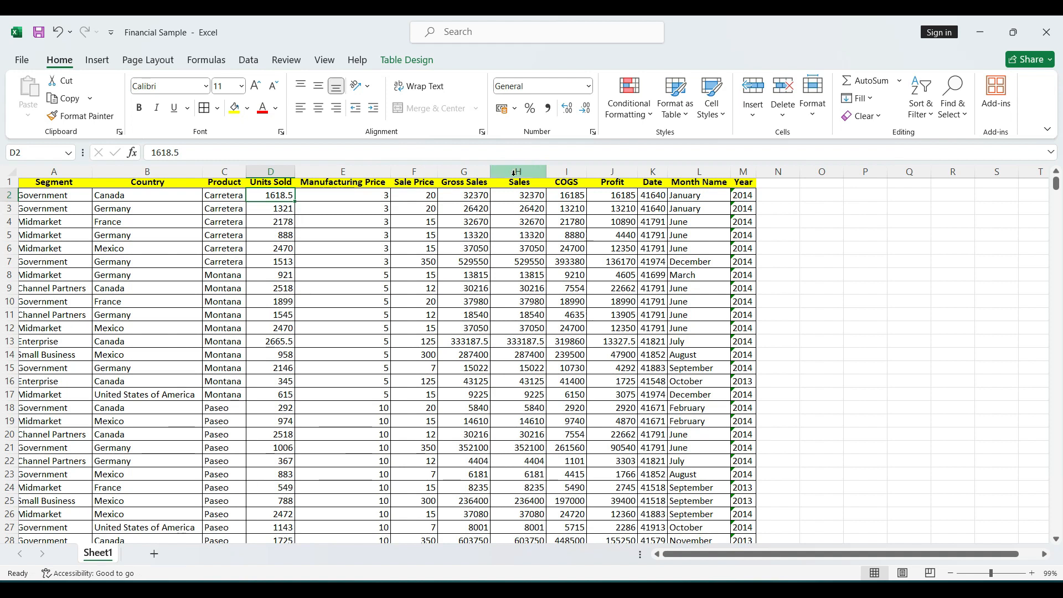
pyautogui.moveTo(420, 192); pyautogui.dragTo(452, 237)
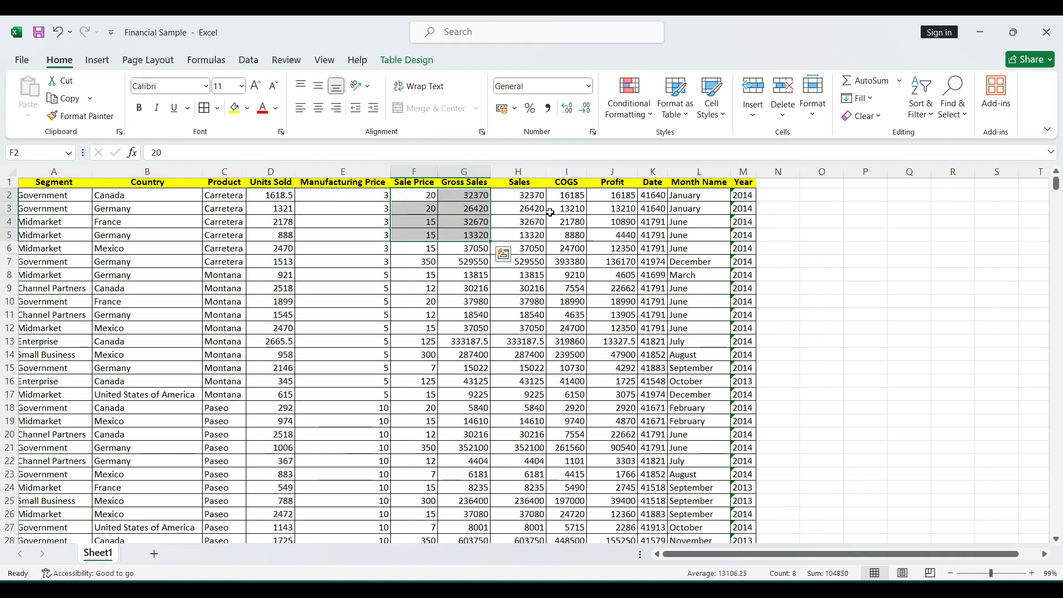
pyautogui.moveTo(612, 195); pyautogui.dragTo(614, 260)
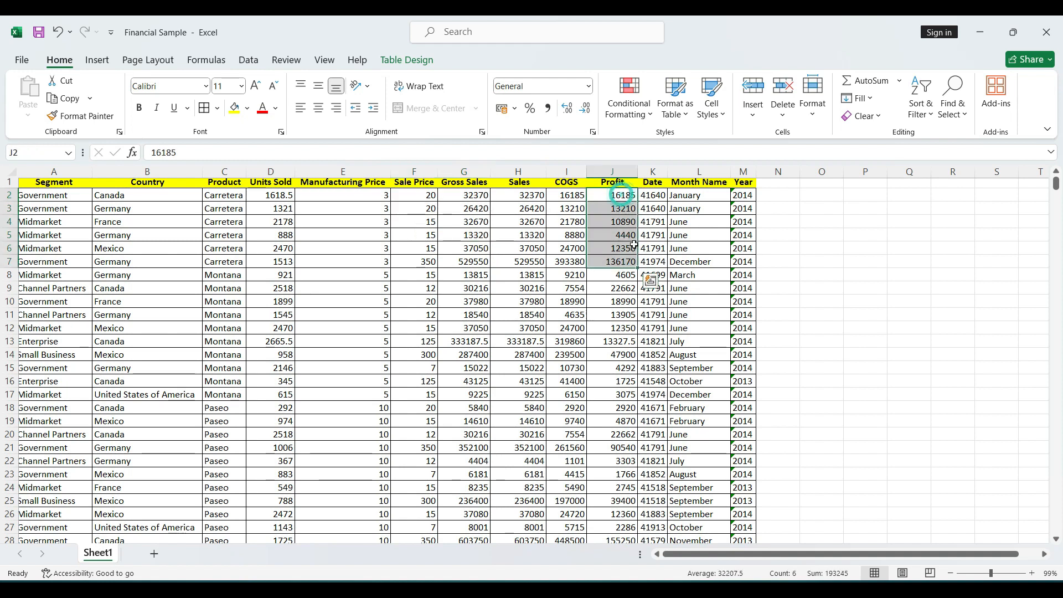
# Step: Try the Long Date number format on the Date column and undo it
pyautogui.click(654, 180)
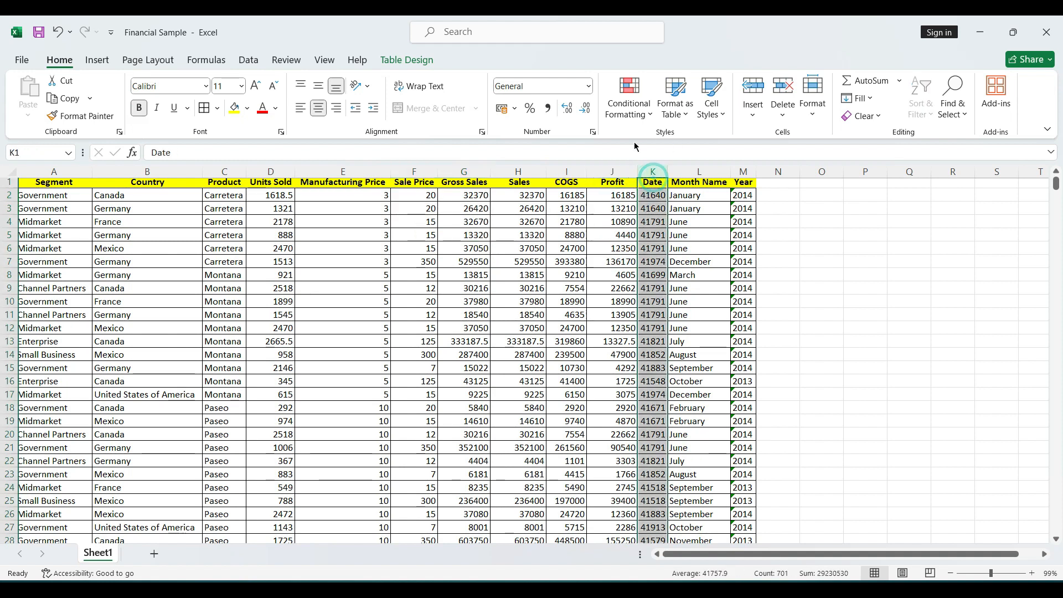
pyautogui.click(588, 89)
pyautogui.click(548, 274)
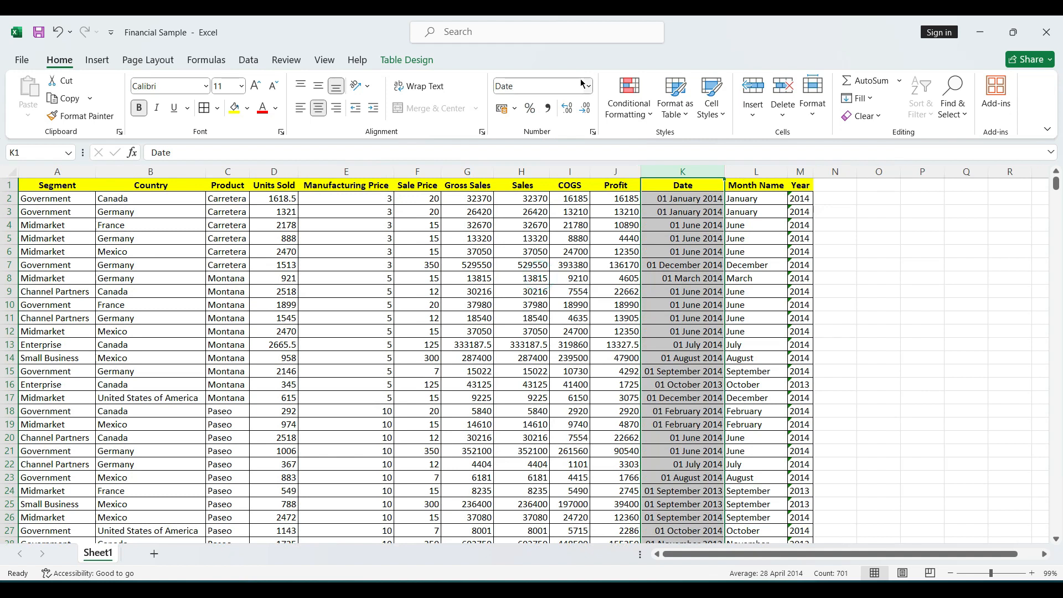
pyautogui.hotkey('ctrl', 'z')
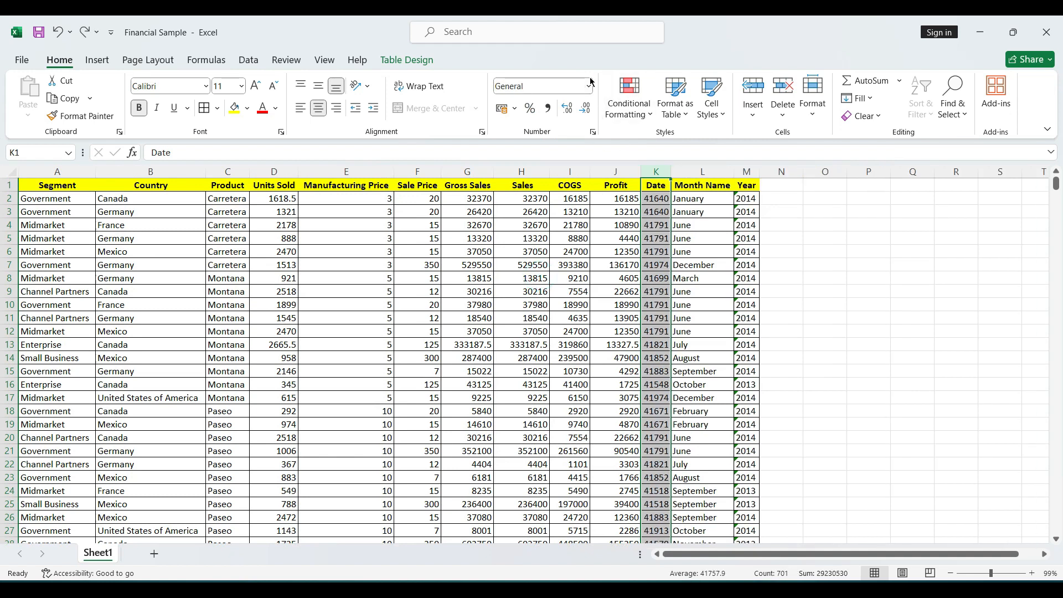
# Step: Format the Date column as Short Date
pyautogui.click(588, 86)
pyautogui.click(548, 238)
pyautogui.moveTo(534, 225); pyautogui.dragTo(570, 278)
pyautogui.click(570, 278)
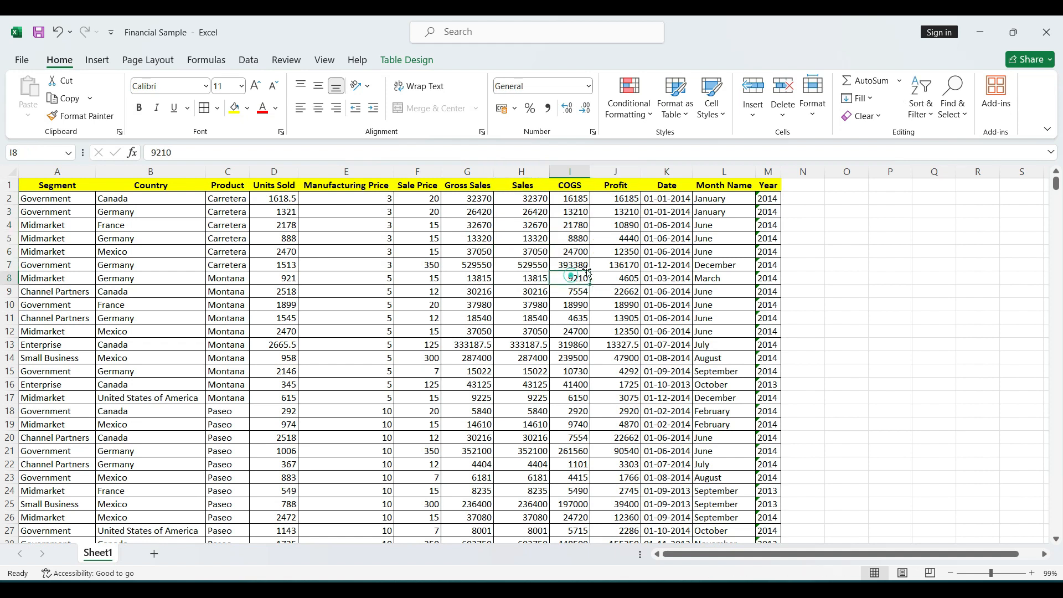
pyautogui.click(715, 201)
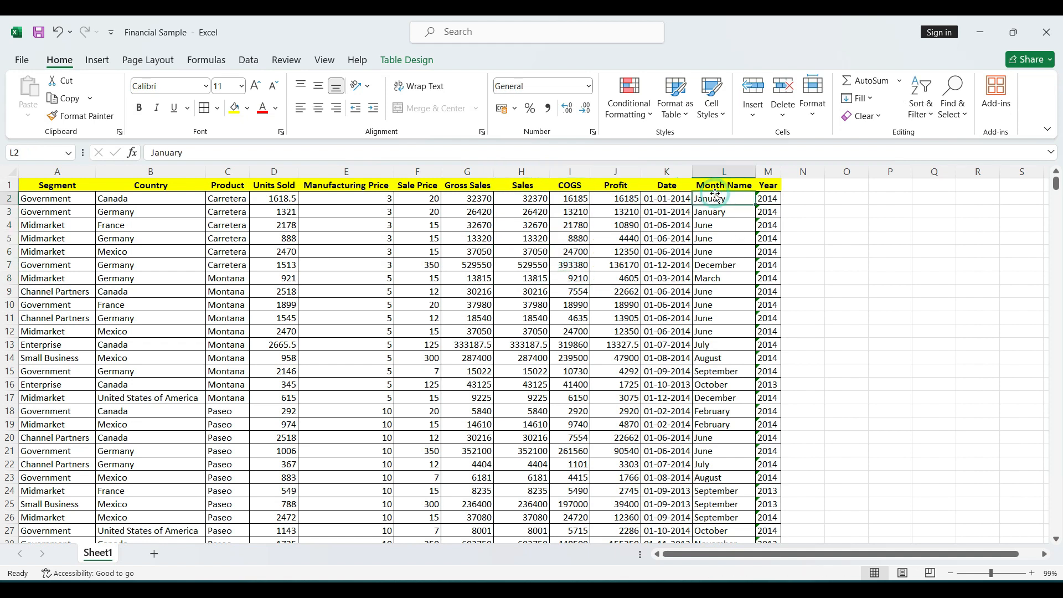
pyautogui.click(768, 171)
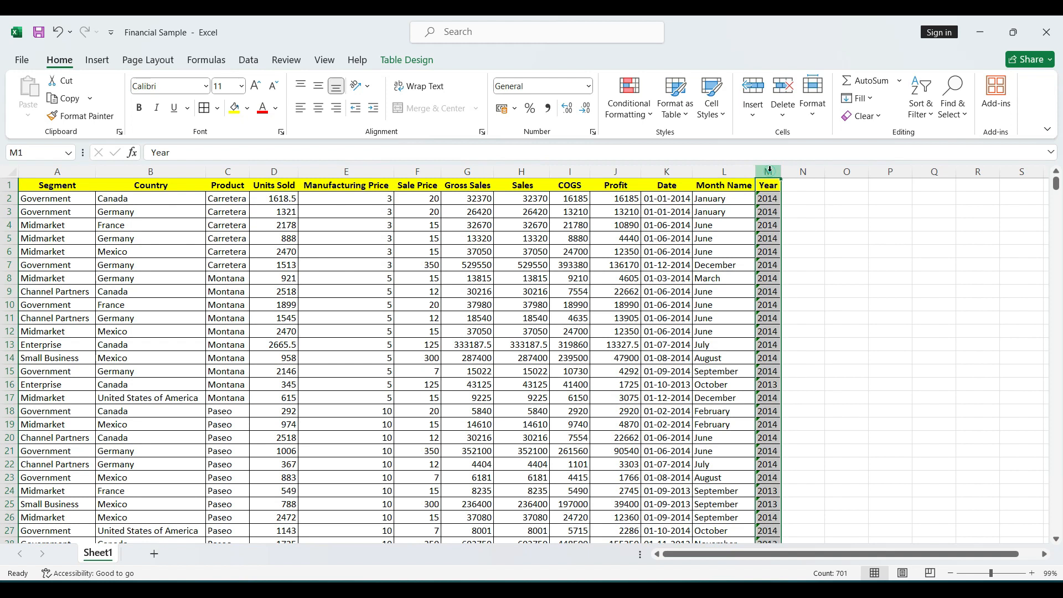
pyautogui.click(720, 222)
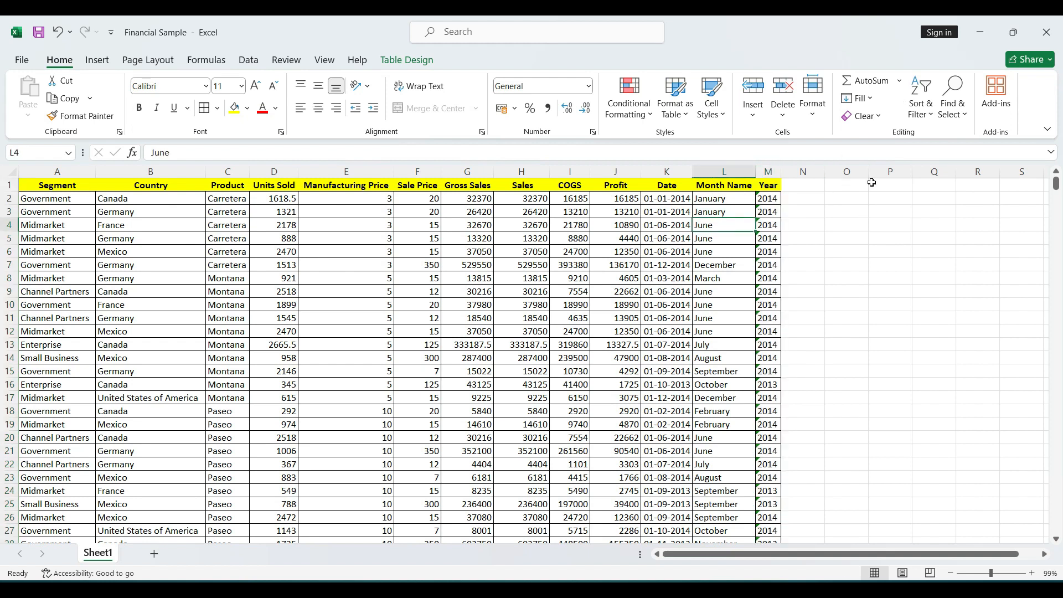
pyautogui.click(862, 214)
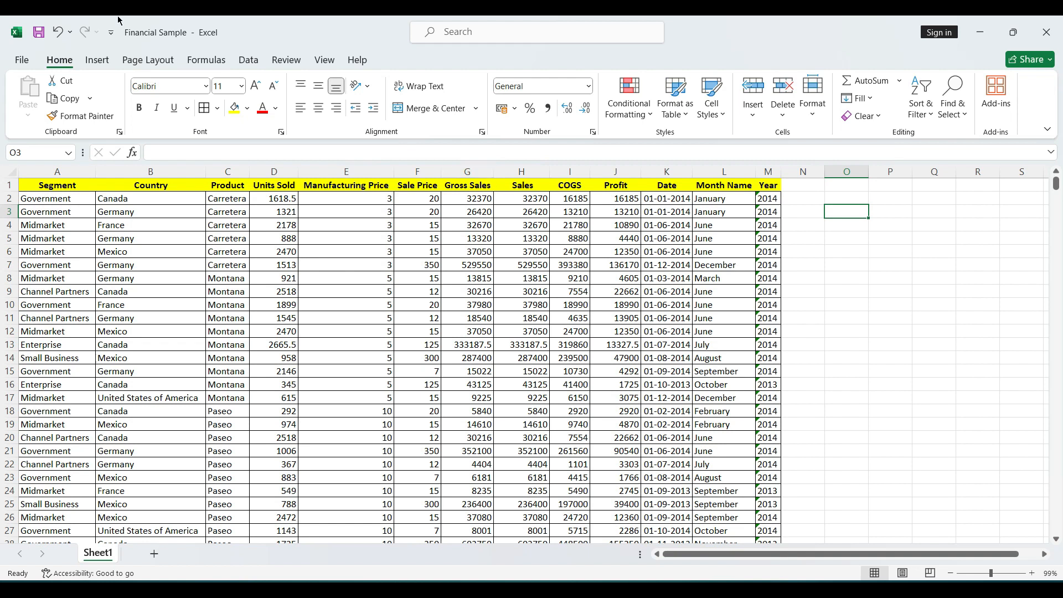
# Step: Select the entire financial data table, including its header row
pyautogui.click(104, 63)
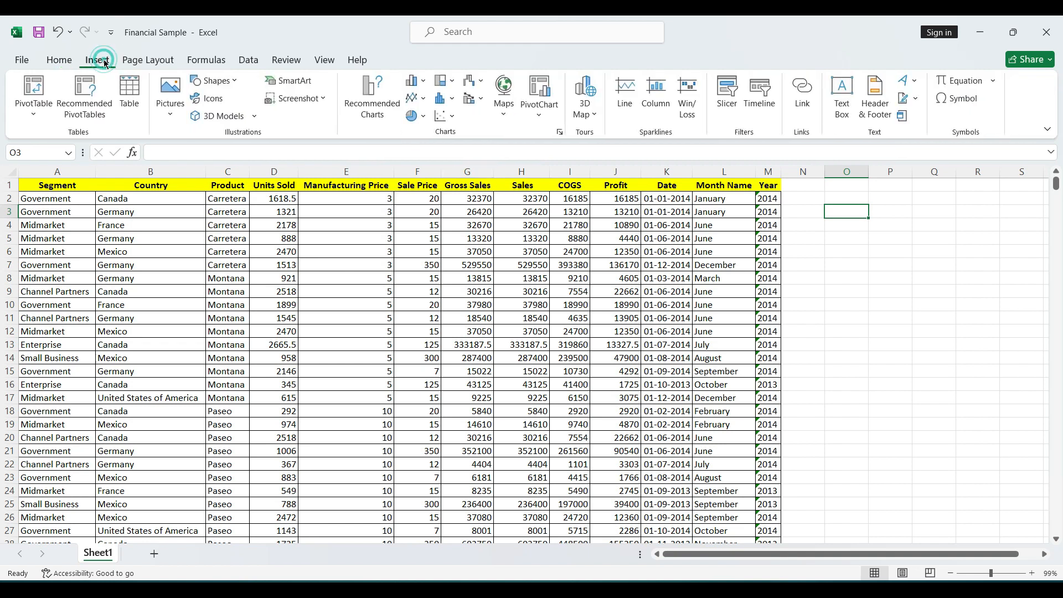
pyautogui.click(245, 261)
pyautogui.hotkey('ctrl', 'a')
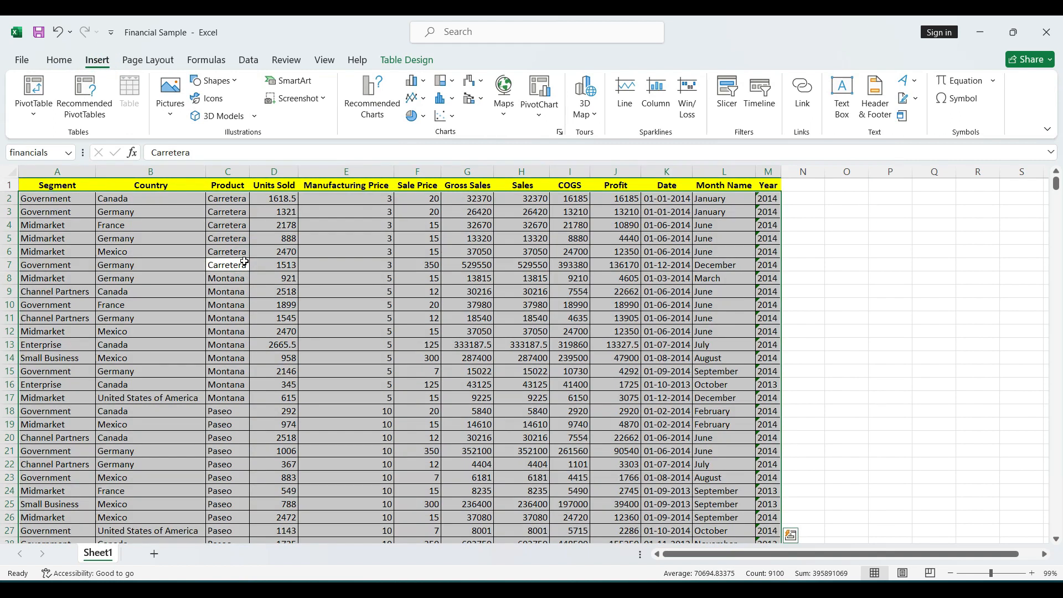
pyautogui.hotkey('ctrl', 'a')
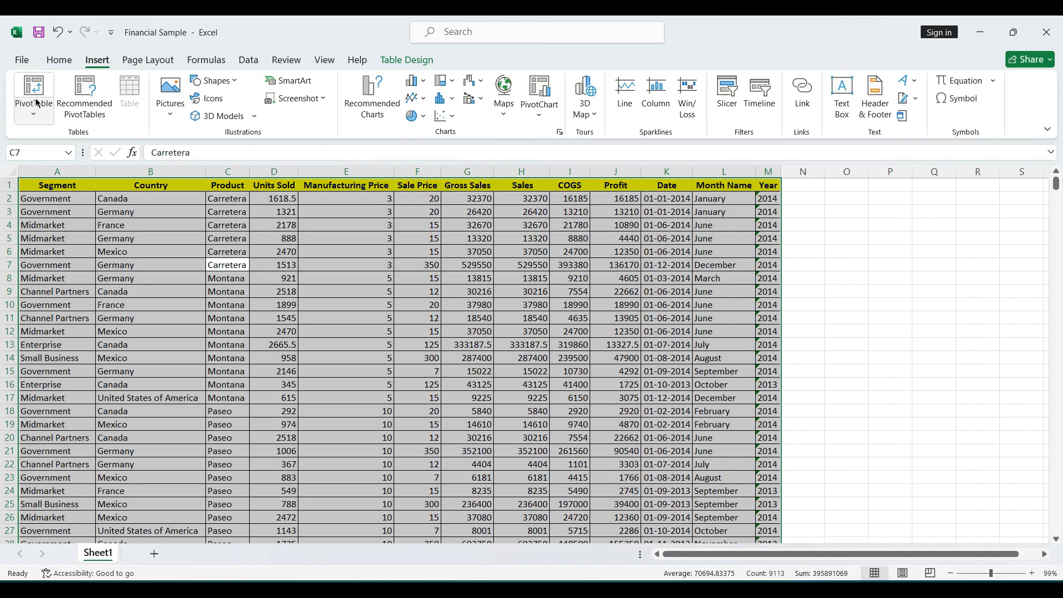
# Step: Preview the recommended PivotTables, including Sum of Units Sold by Country, without inserting one
pyautogui.click(85, 107)
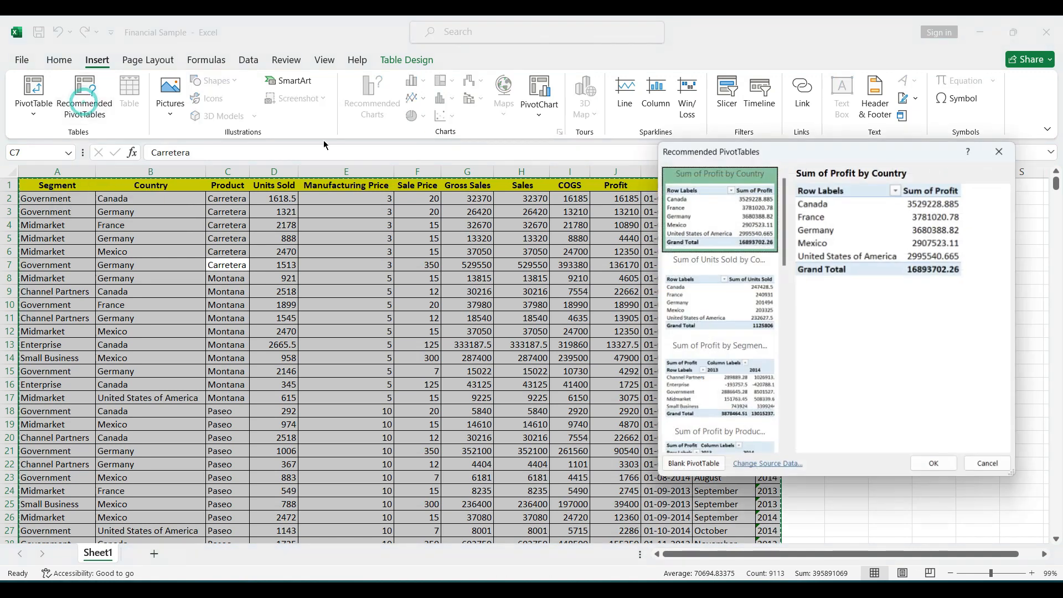
pyautogui.moveTo(753, 152); pyautogui.dragTo(470, 100)
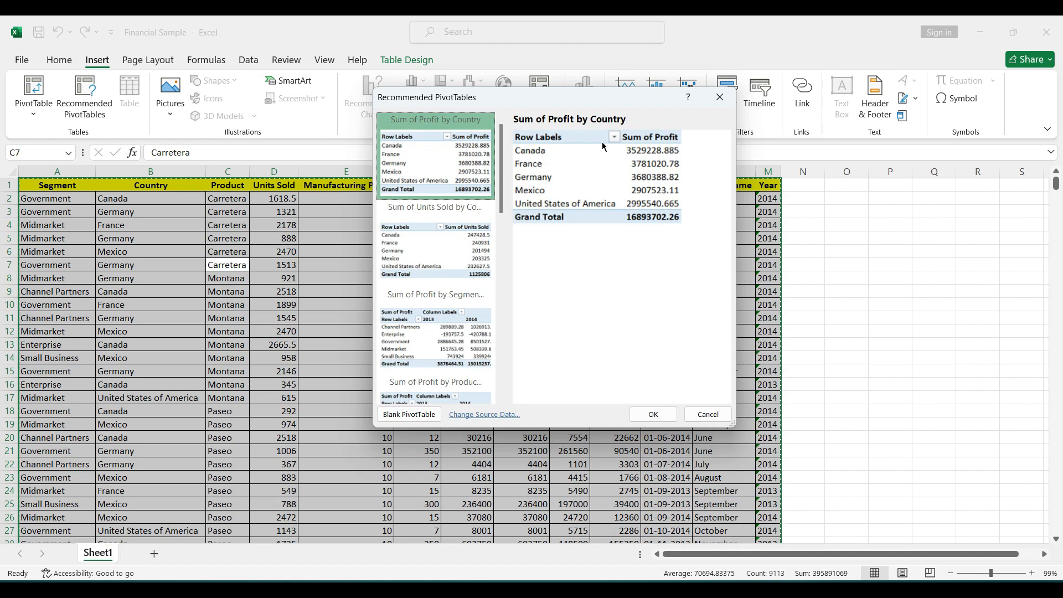
pyautogui.click(463, 245)
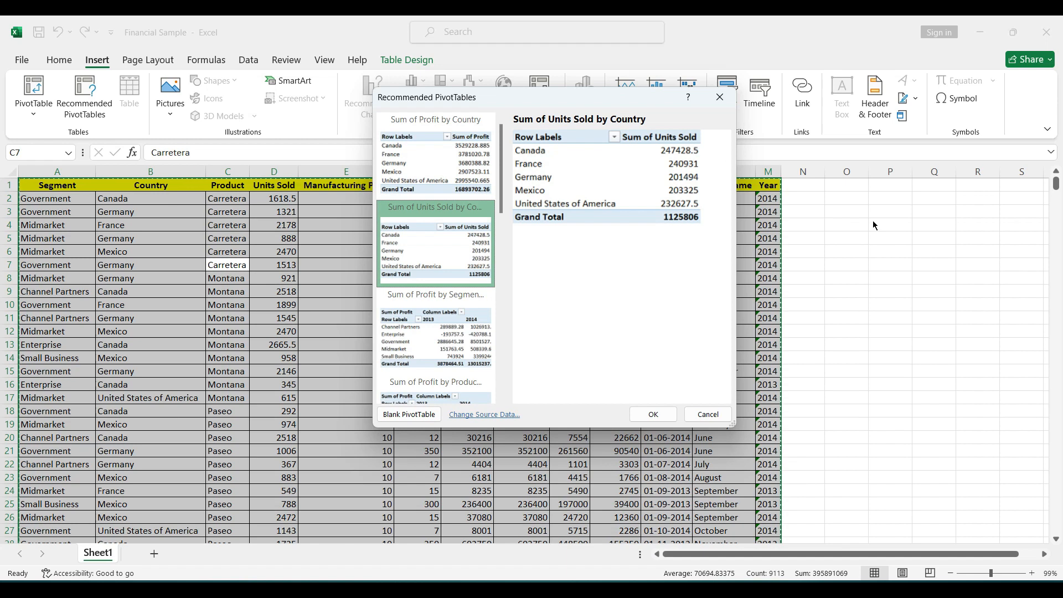
pyautogui.click(707, 414)
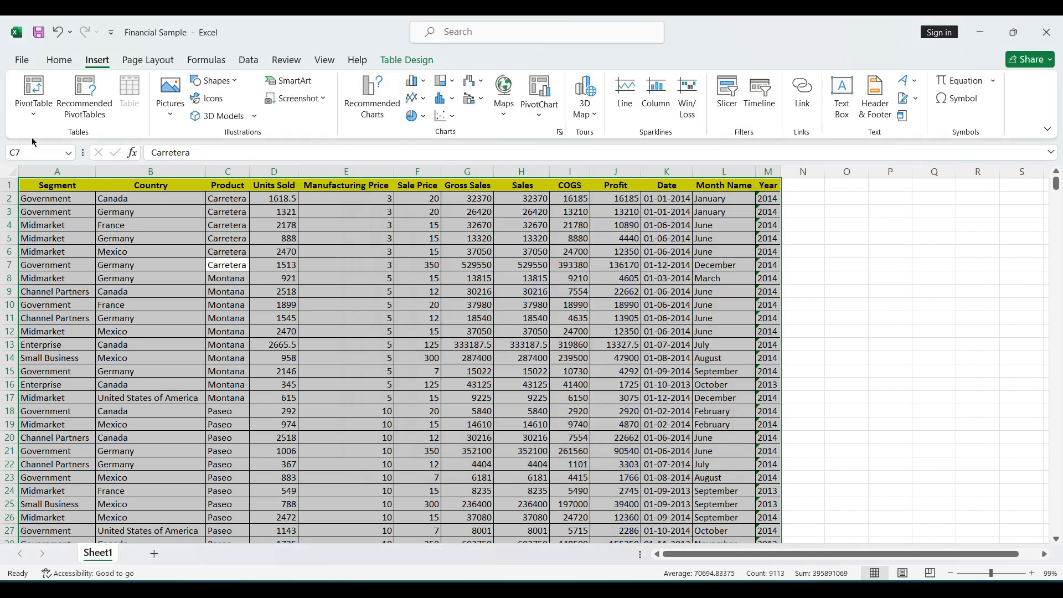
# Step: Create a blank PivotTable from the financials table on the existing worksheet, placed at Sheet1!$P$2
pyautogui.click(97, 62)
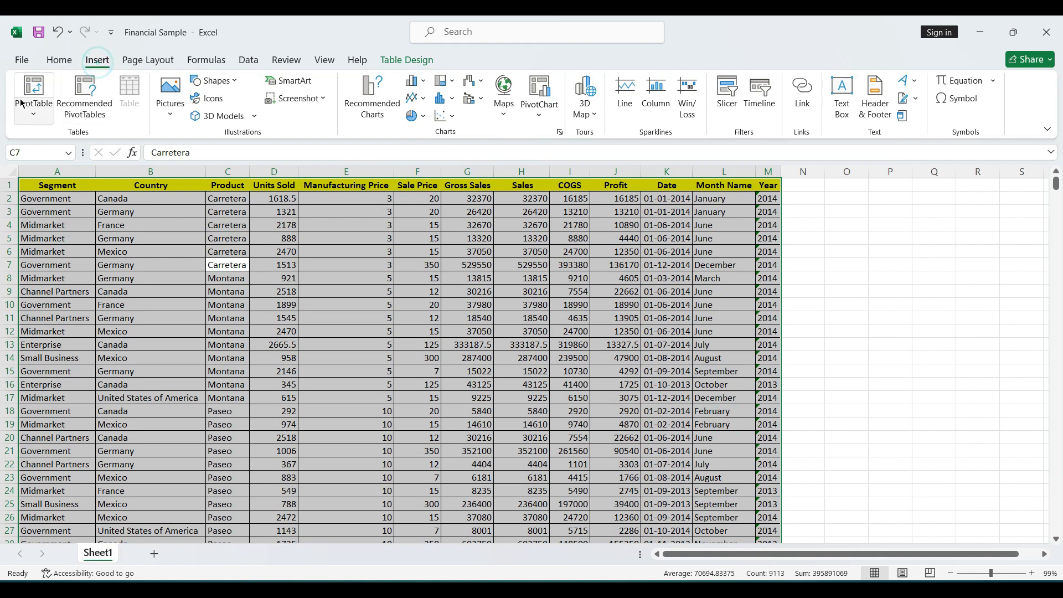
pyautogui.click(22, 103)
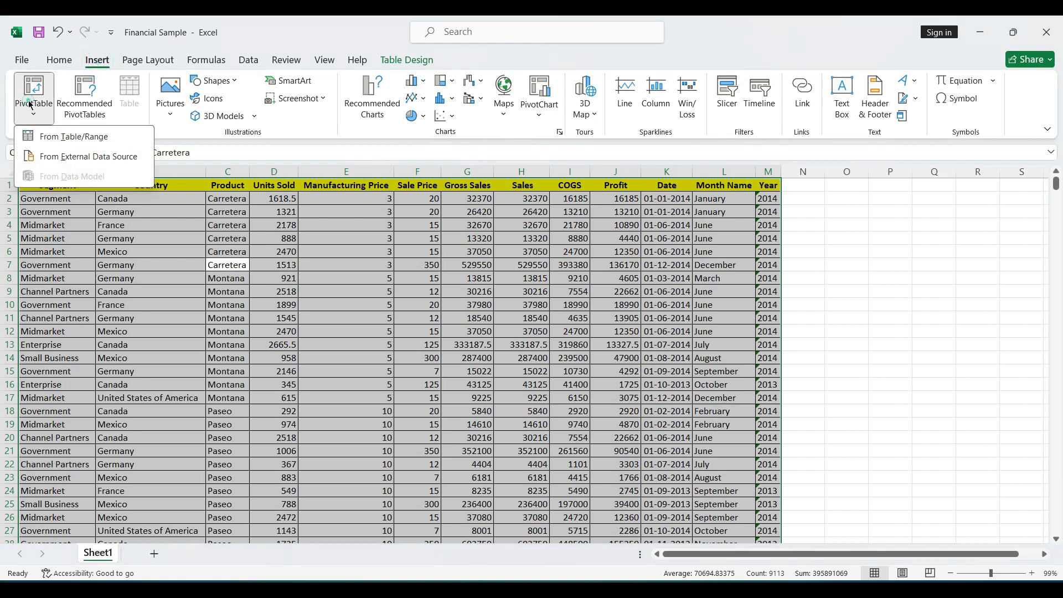
pyautogui.click(72, 136)
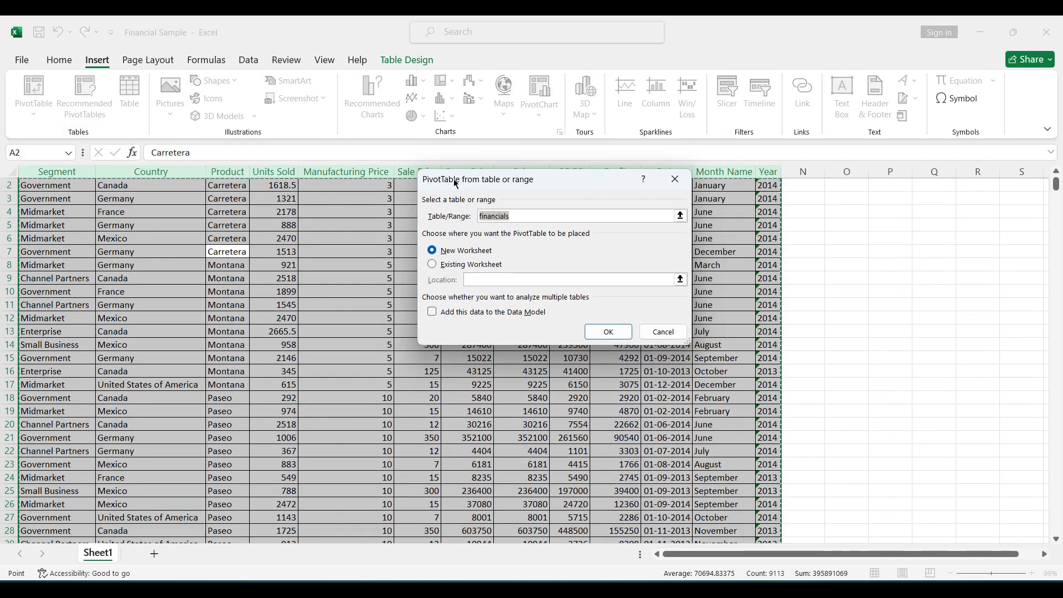
pyautogui.moveTo(481, 184); pyautogui.dragTo(380, 159)
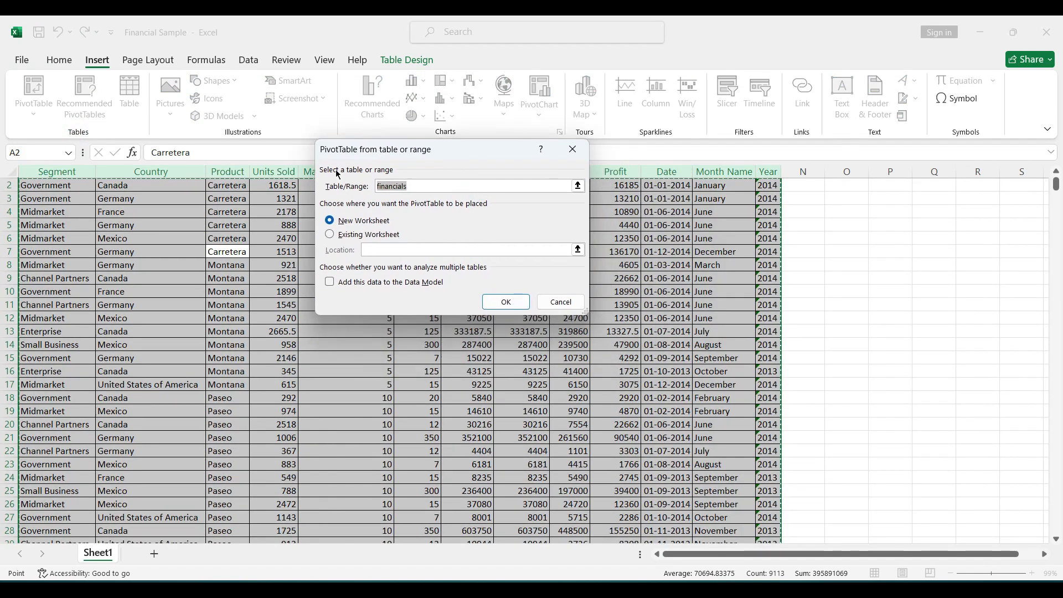
pyautogui.click(415, 185)
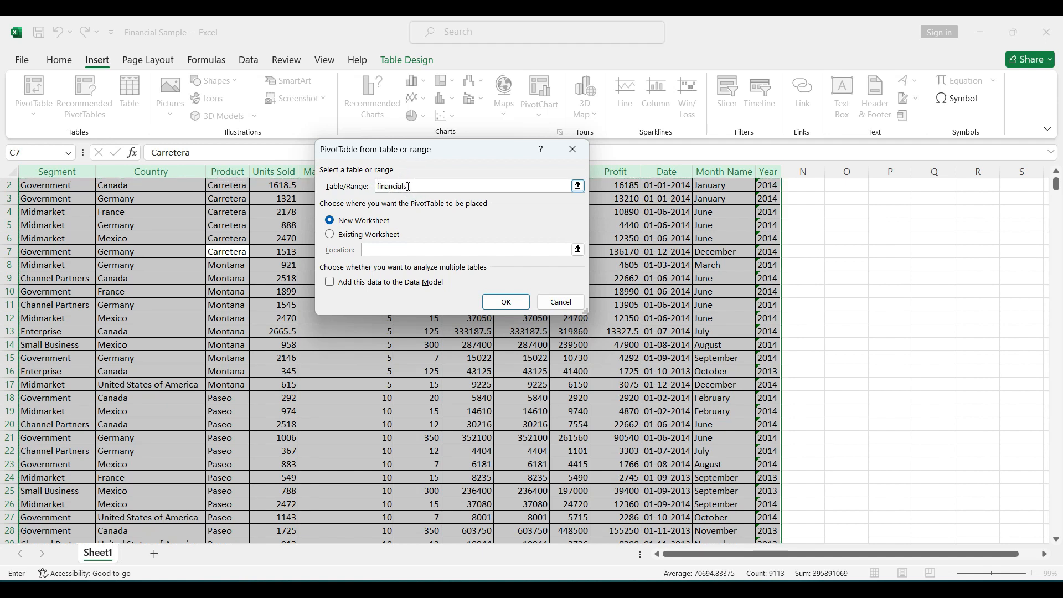
pyautogui.doubleClick(413, 185)
pyautogui.click(349, 212)
pyautogui.click(348, 205)
pyautogui.click(331, 234)
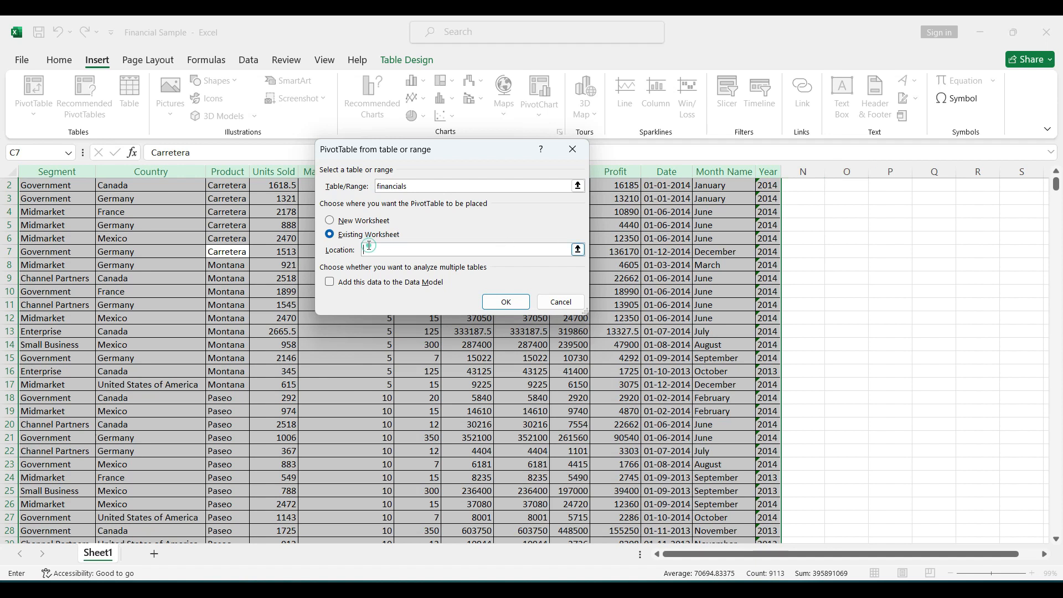
pyautogui.click(888, 186)
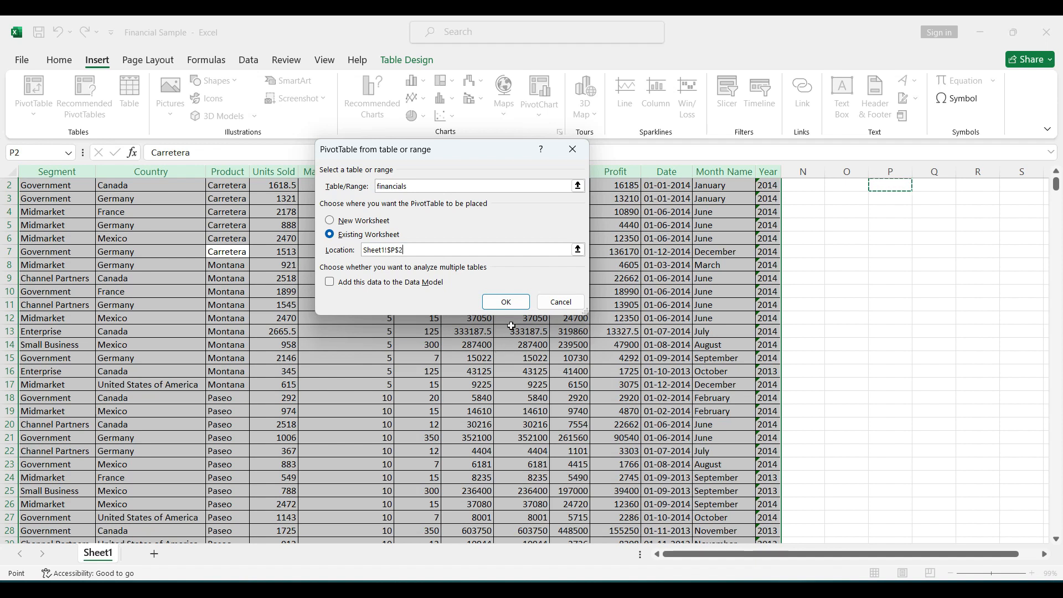
pyautogui.click(508, 302)
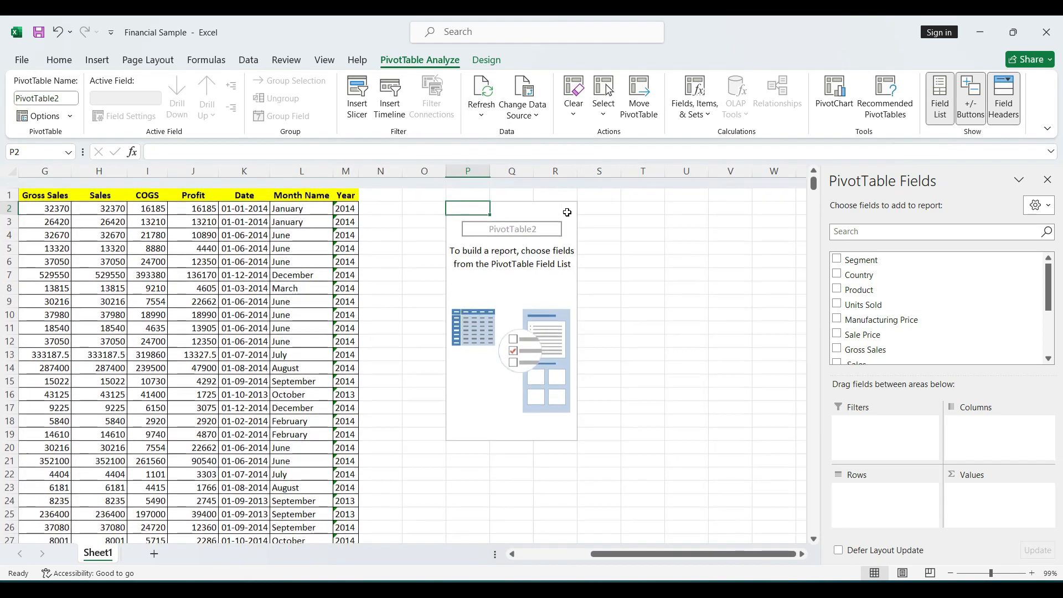
# Step: Hide the field list of the empty PivotTable
pyautogui.click(526, 198)
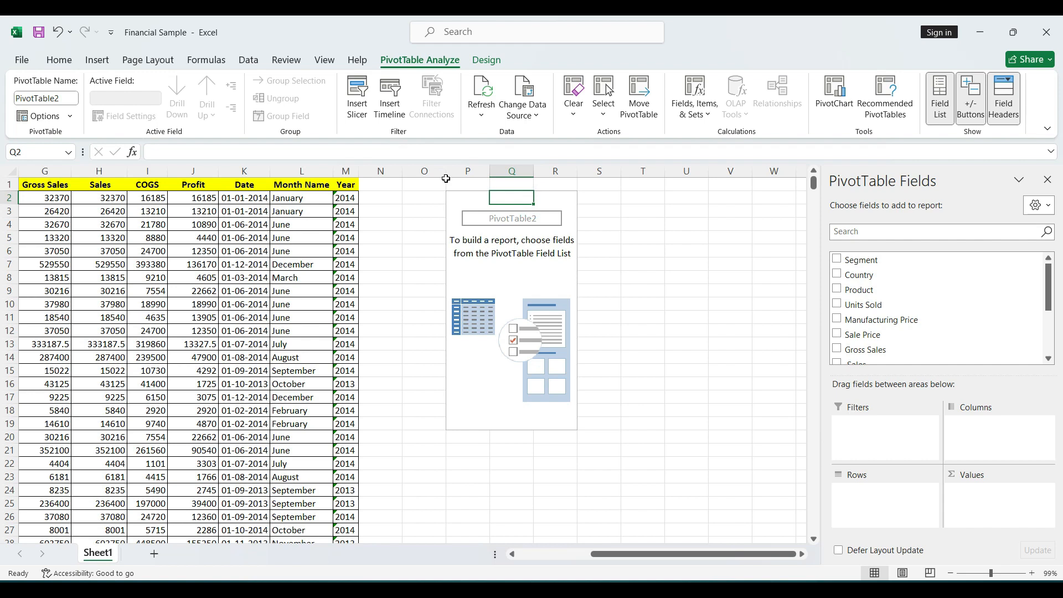
pyautogui.click(452, 196)
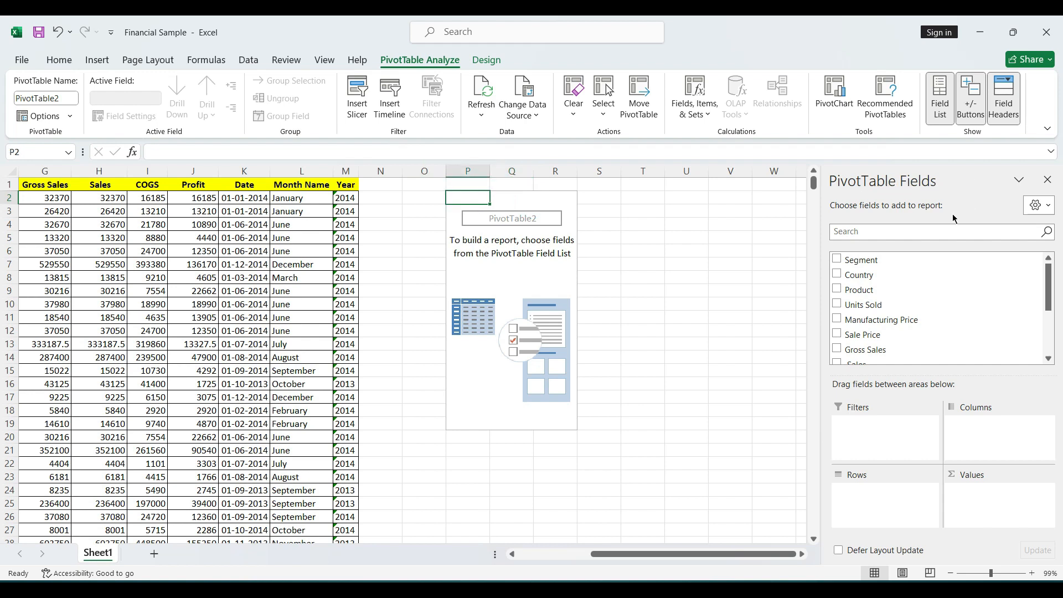
pyautogui.click(1046, 180)
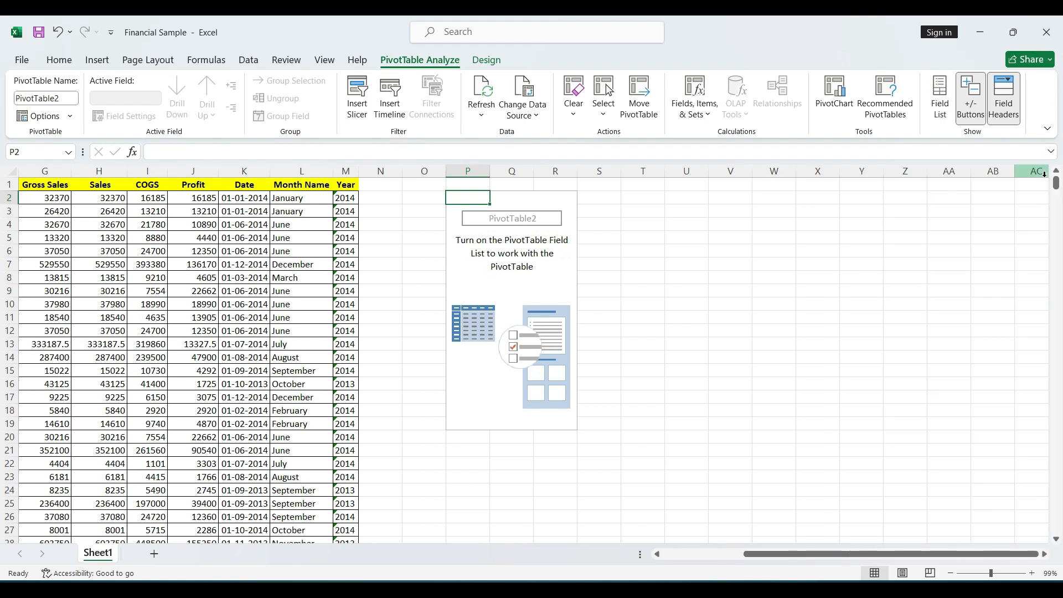
pyautogui.hscroll(-3, 799, 289)
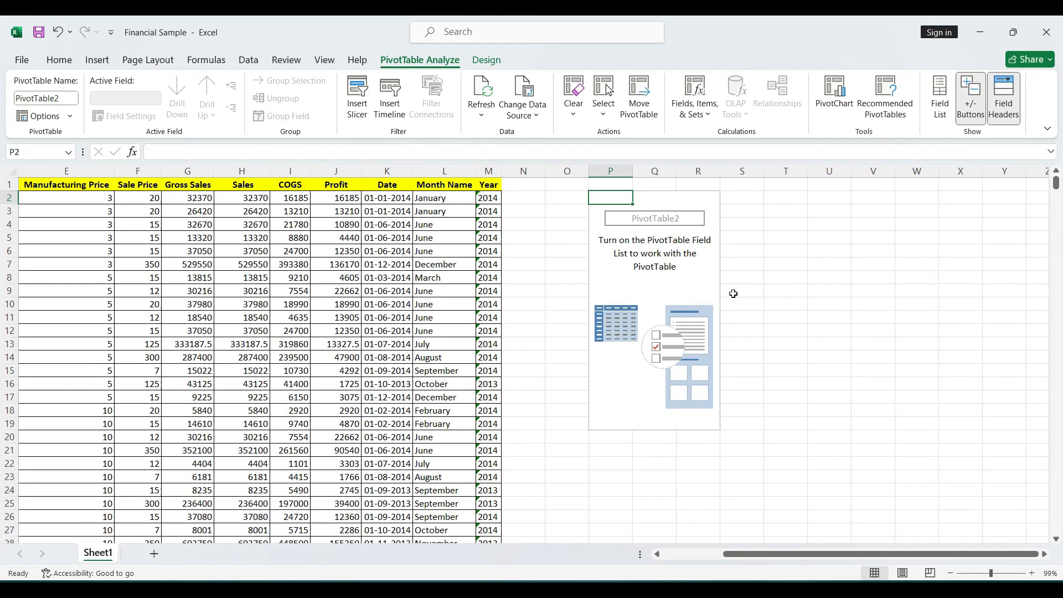
pyautogui.click(370, 277)
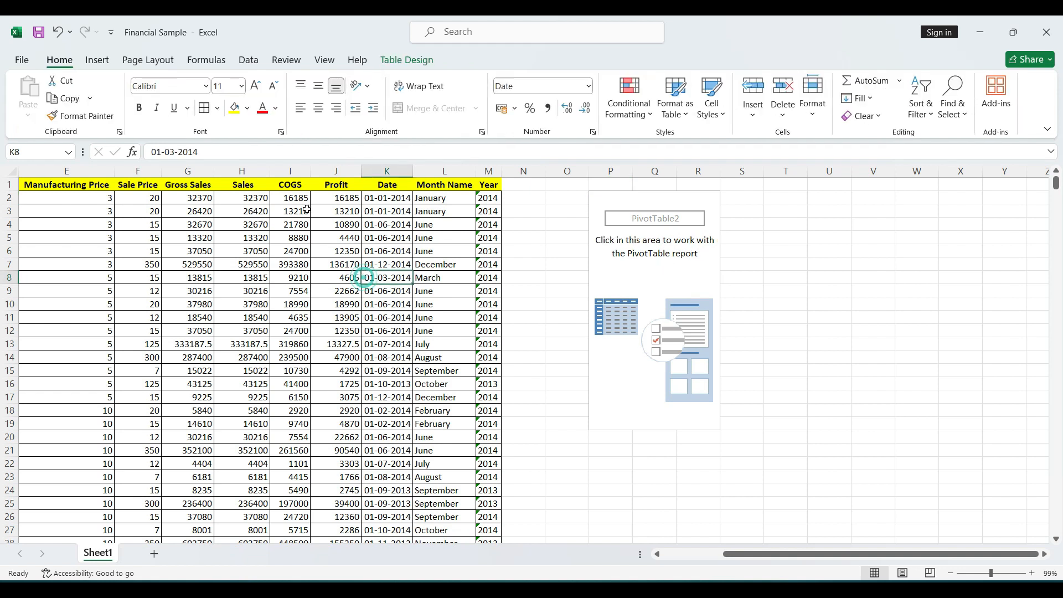
pyautogui.click(321, 222)
pyautogui.moveTo(175, 248); pyautogui.dragTo(320, 303)
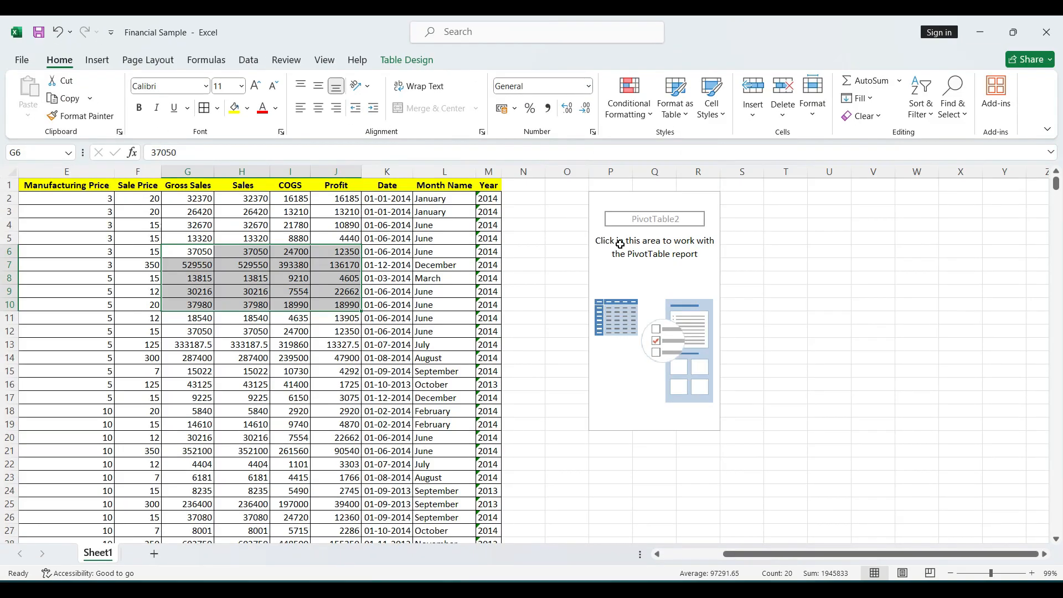
# Step: Show the empty PivotTable's field list again and look through the available fields
pyautogui.click(839, 451)
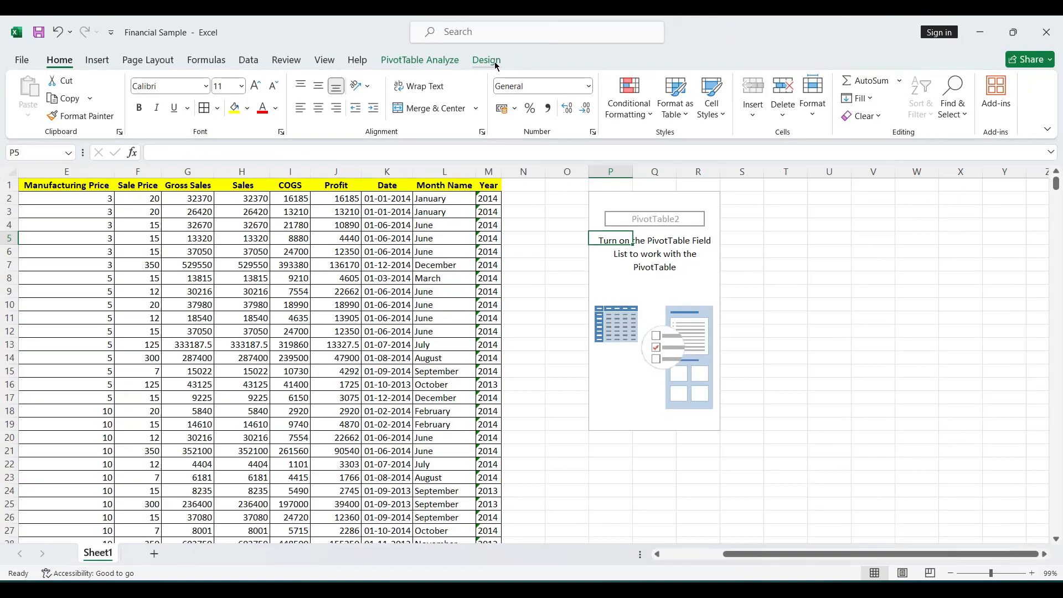
pyautogui.click(453, 61)
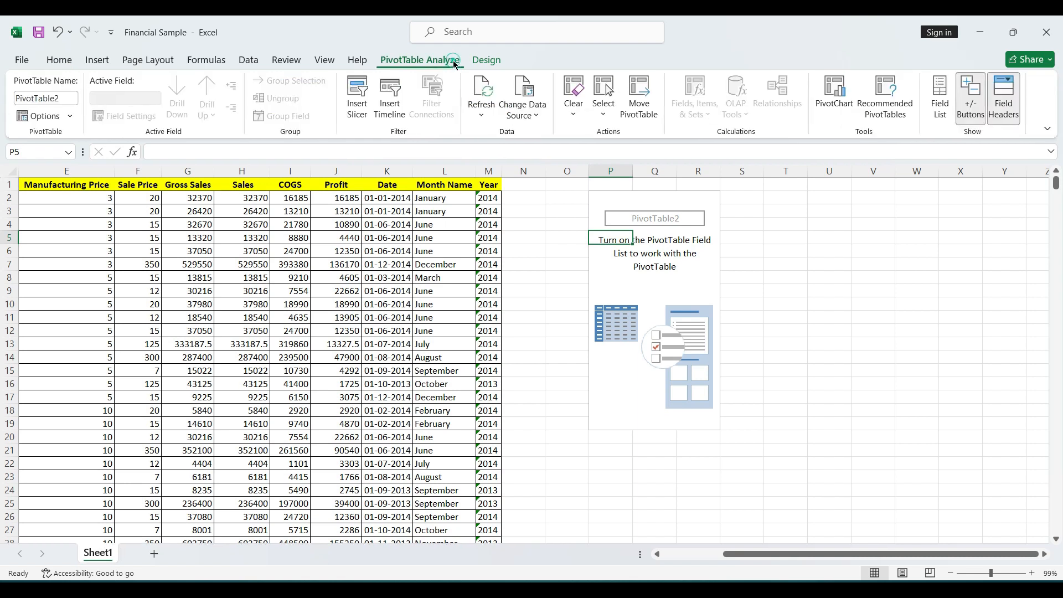
pyautogui.click(944, 106)
pyautogui.scroll(-2, 917, 315)
pyautogui.scroll(1, 918, 315)
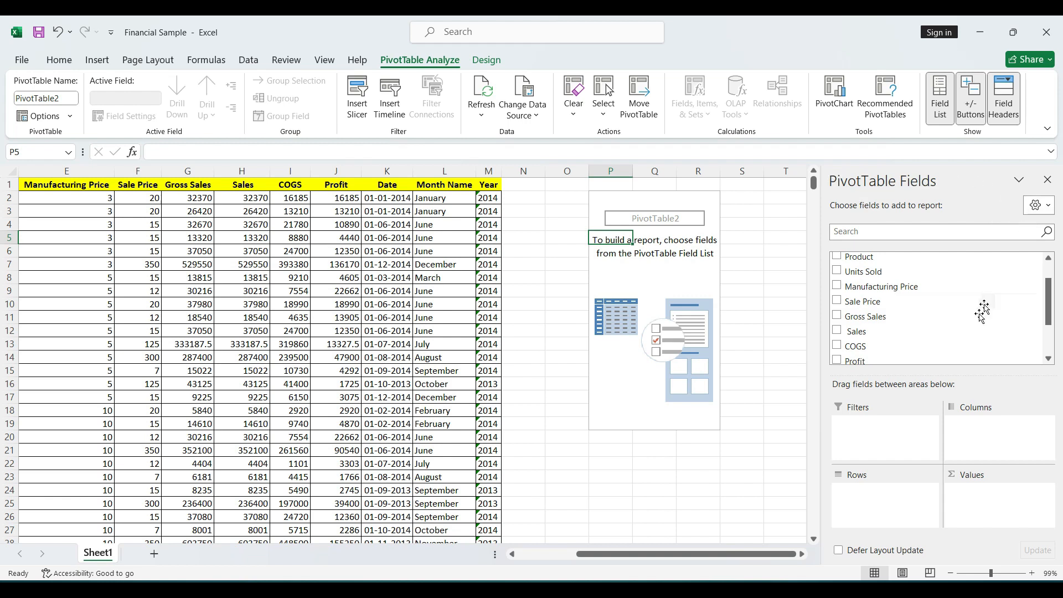
pyautogui.scroll(-2, 953, 344)
pyautogui.scroll(1, 953, 343)
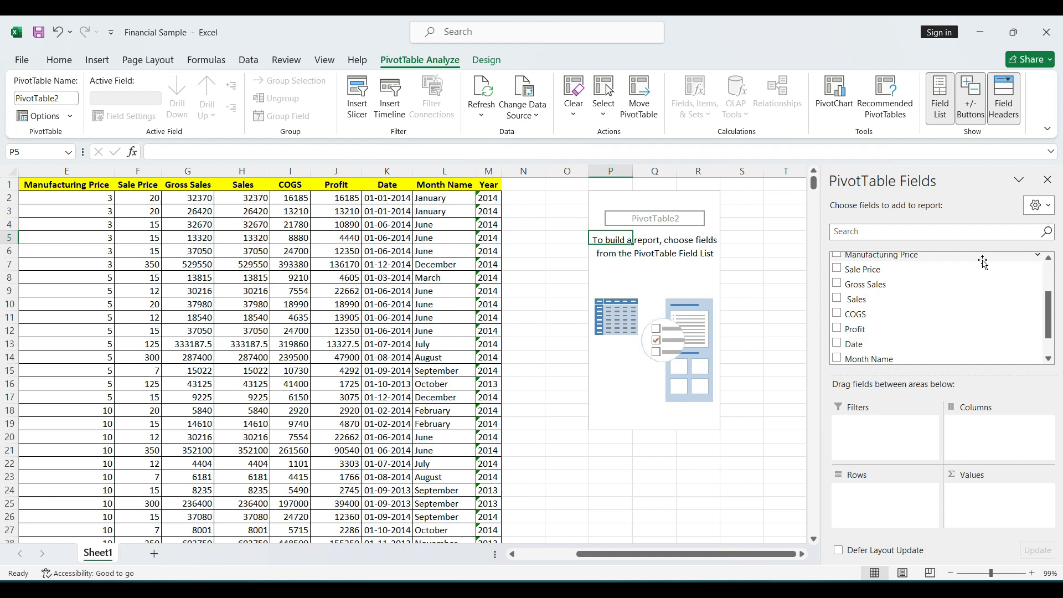
# Step: Try the side-by-side layout of the fields and areas sections, and restore the stacked layout
pyautogui.click(1047, 206)
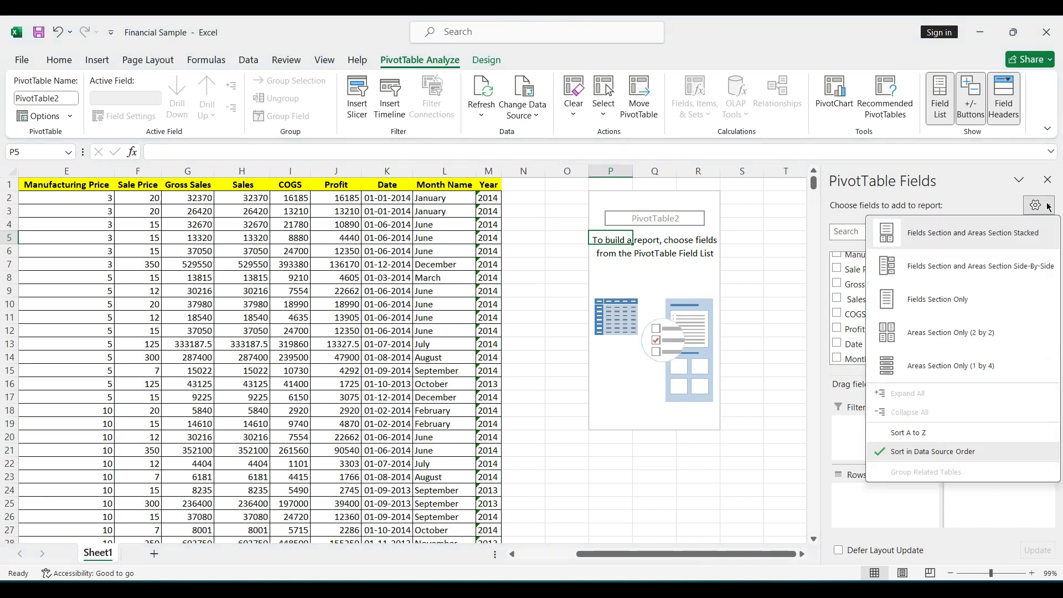
pyautogui.click(987, 267)
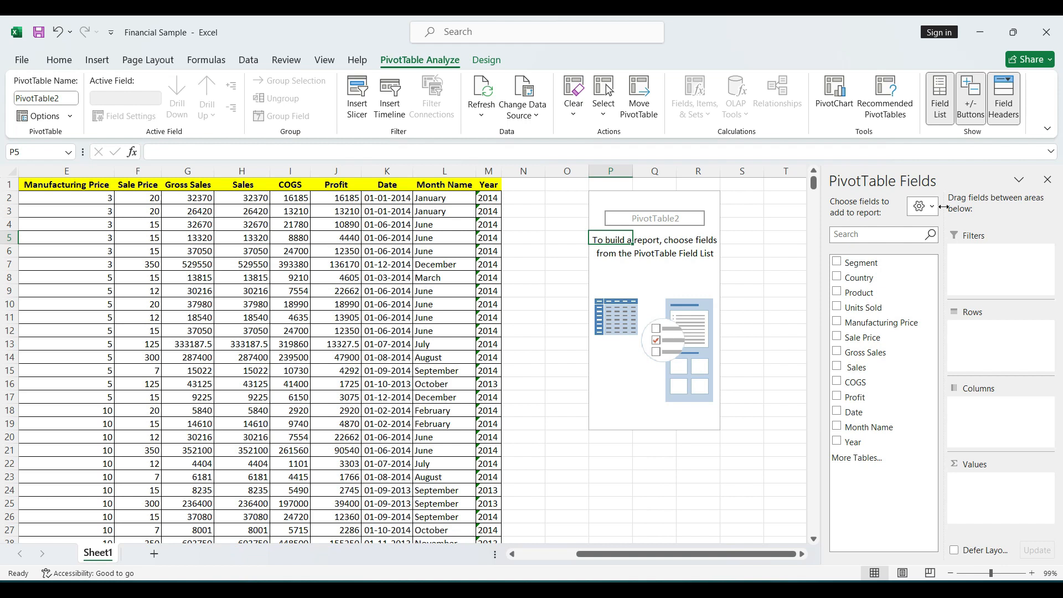
pyautogui.click(922, 206)
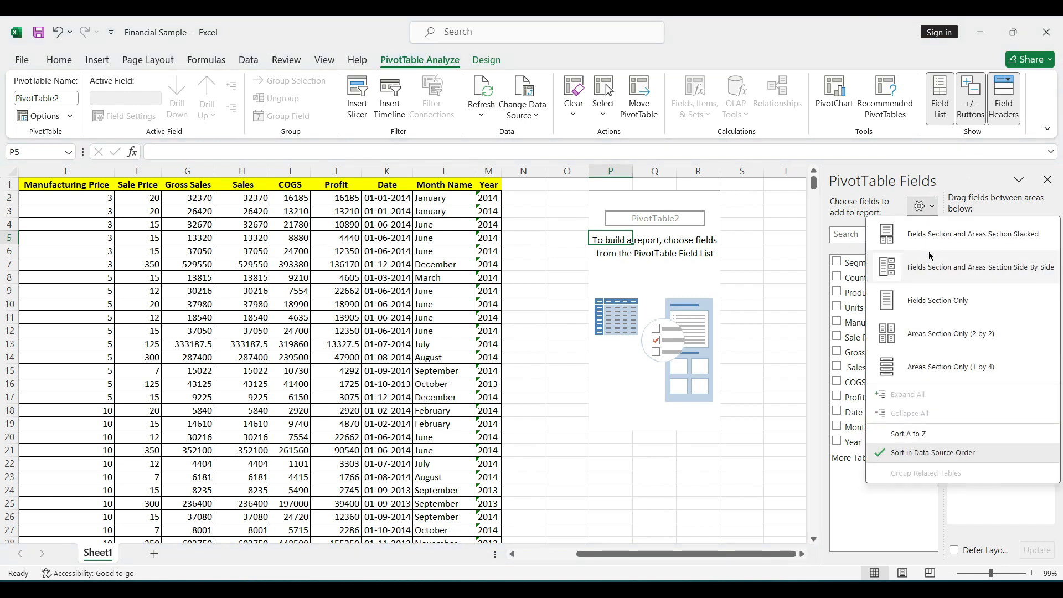
pyautogui.click(930, 246)
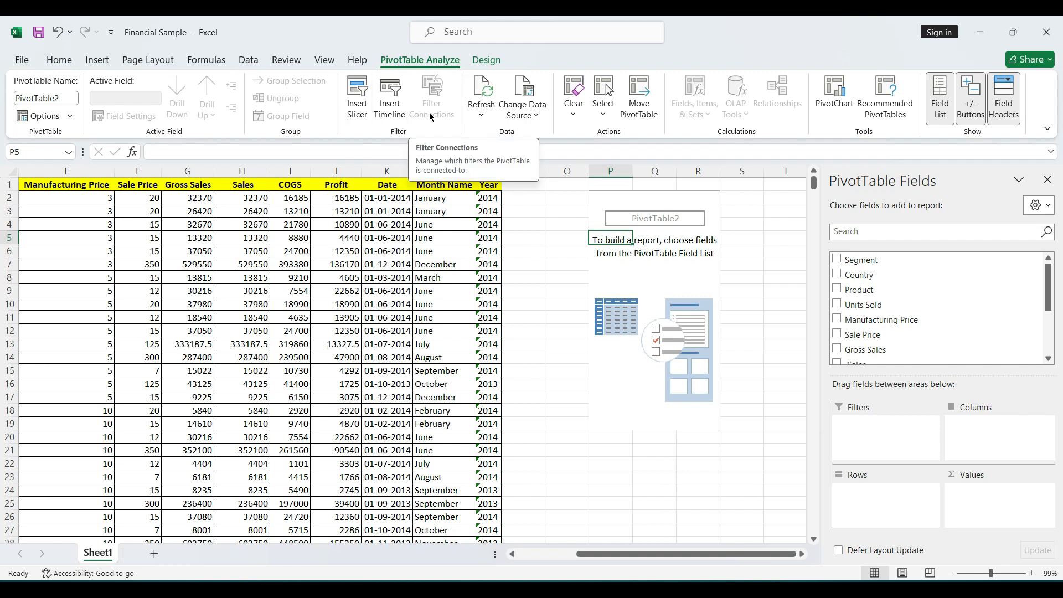
# Step: Look over the PivotTable's design options and return to its analysis options
pyautogui.click(497, 57)
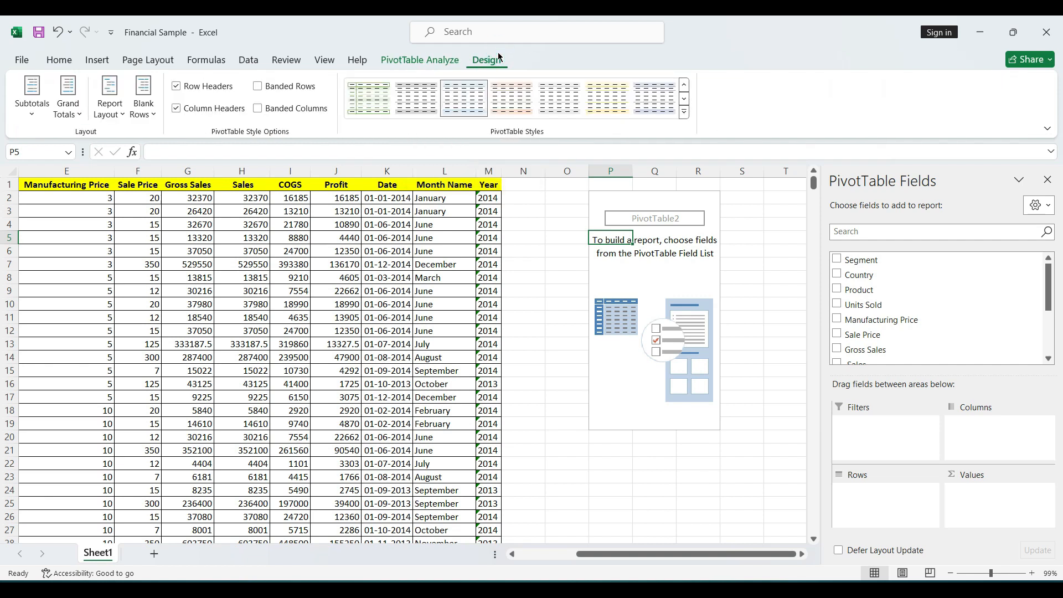
pyautogui.click(635, 248)
pyautogui.click(411, 65)
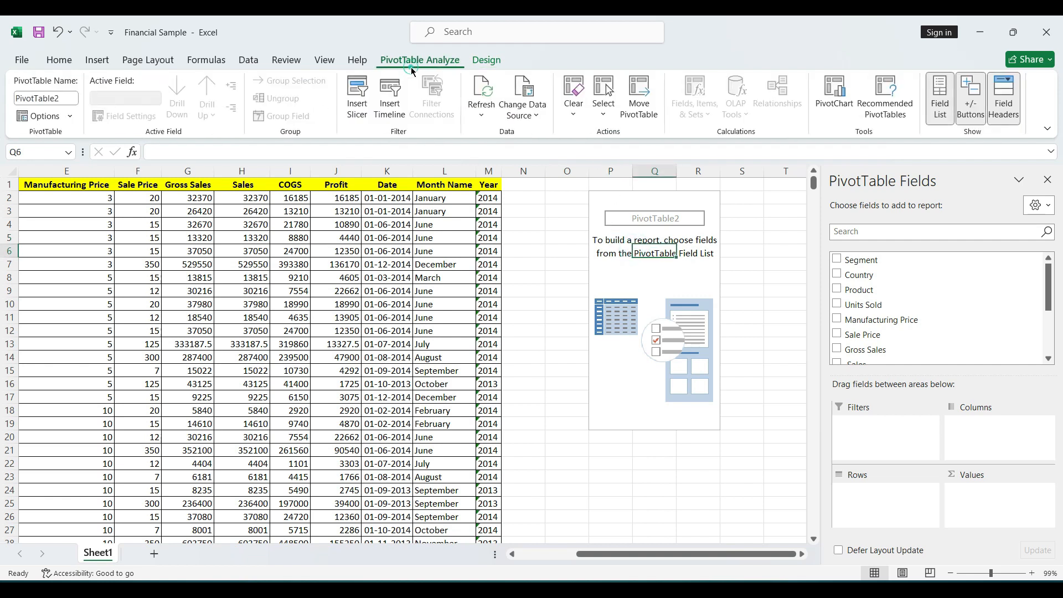
# Step: Add the Country field to the columns area of the empty PivotTable
pyautogui.hscroll(-2, 409, 305)
pyautogui.hscroll(4, 409, 305)
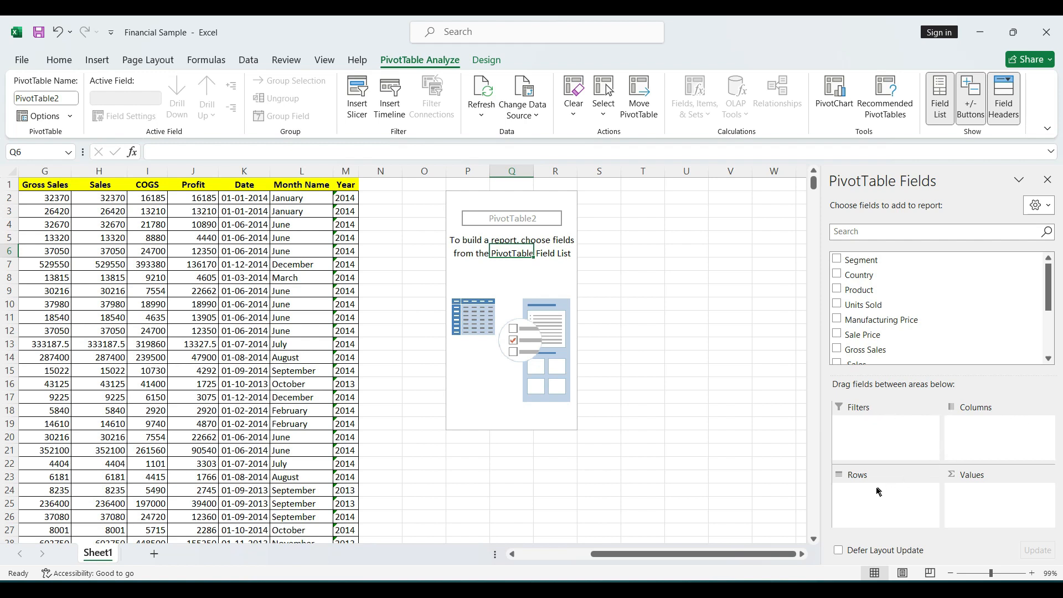
pyautogui.hscroll(1, 747, 383)
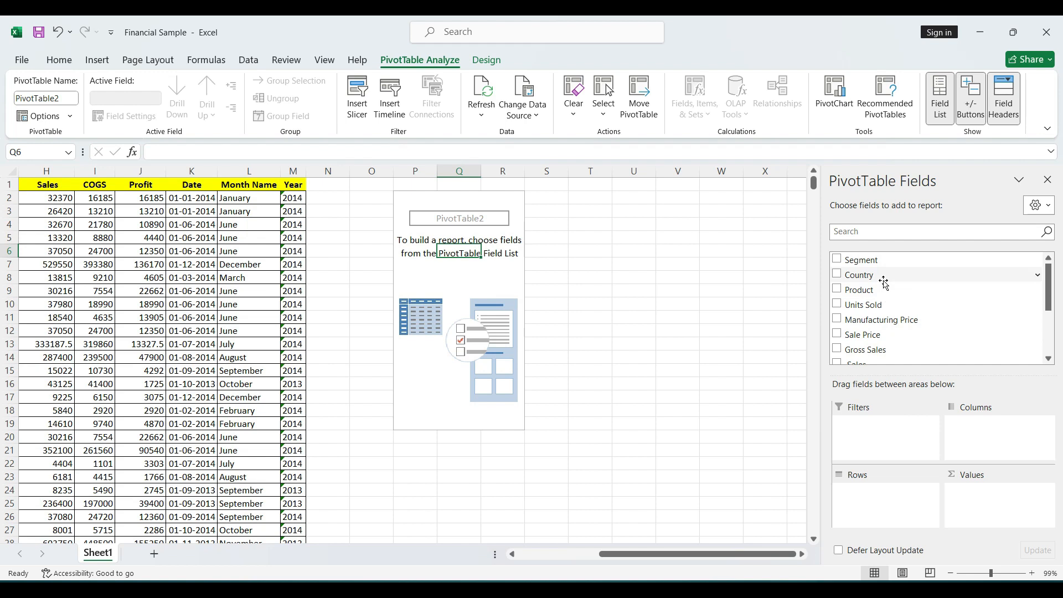
pyautogui.hscroll(-3, 166, 274)
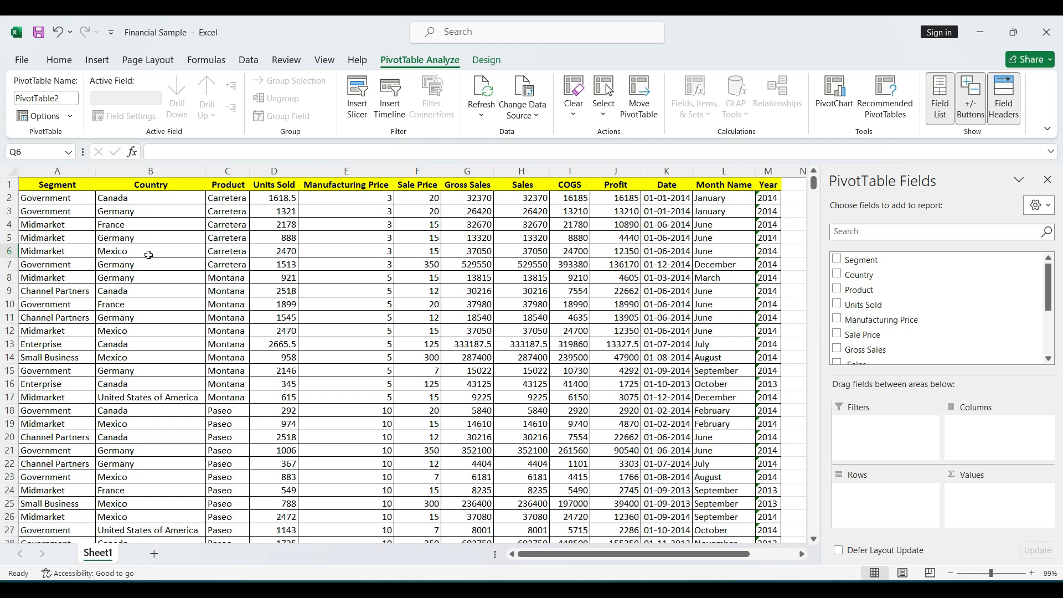
pyautogui.hscroll(1, 149, 255)
pyautogui.hscroll(3, 149, 255)
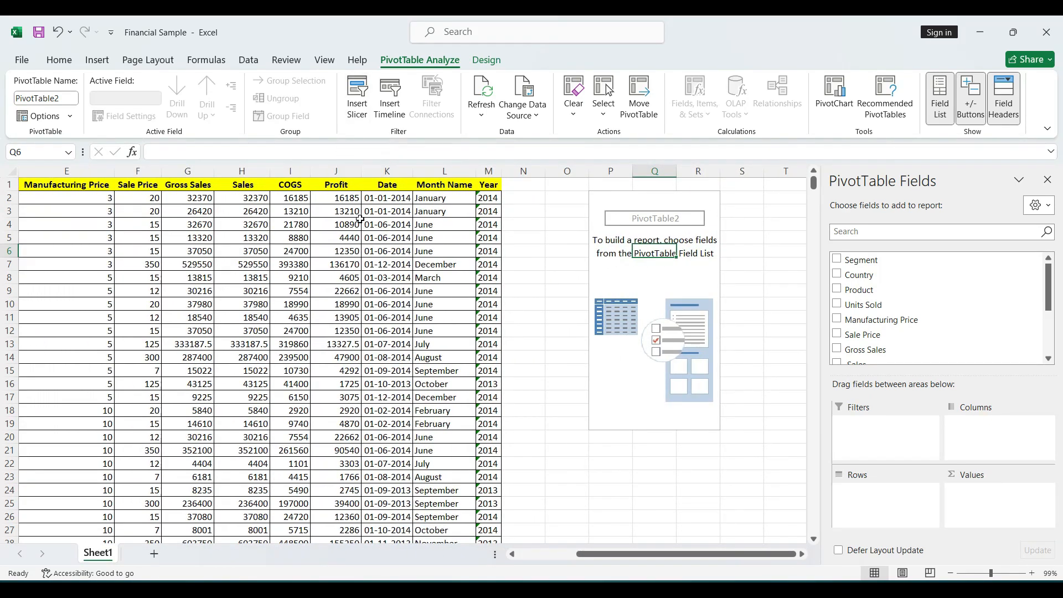
pyautogui.hscroll(1, 360, 219)
pyautogui.moveTo(859, 275); pyautogui.dragTo(972, 431)
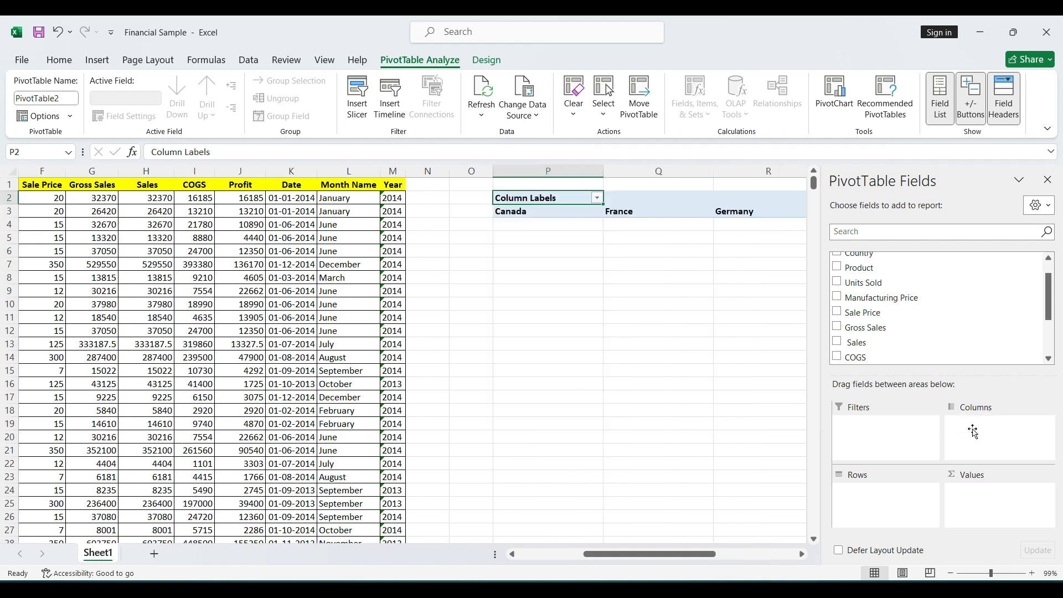
# Step: Move the Country field from the columns area to the rows area of the PivotTable
pyautogui.hscroll(5, 775, 418)
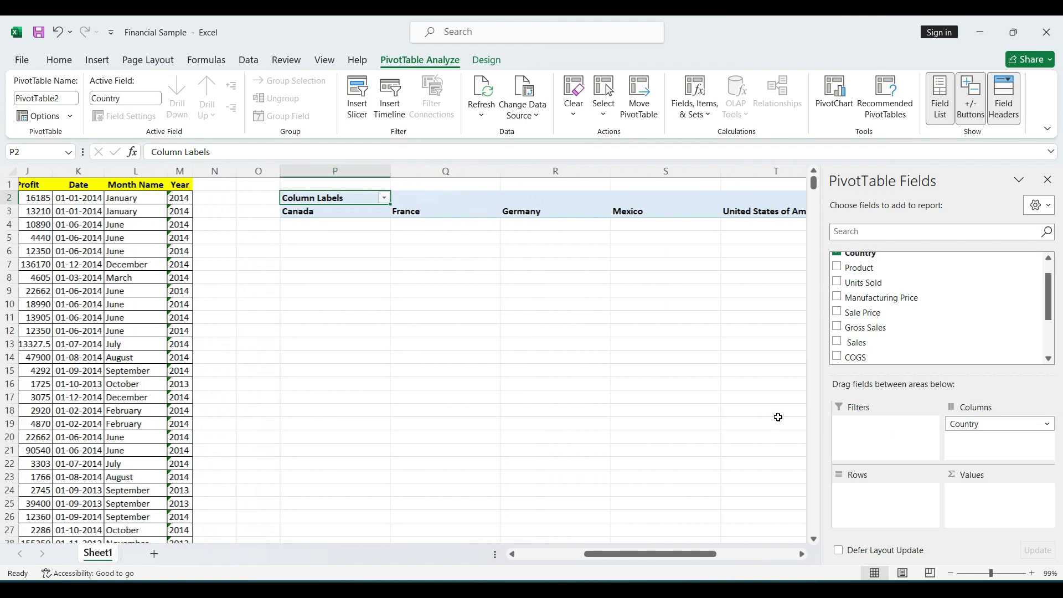
pyautogui.hscroll(1, 777, 417)
pyautogui.hscroll(-1, 778, 418)
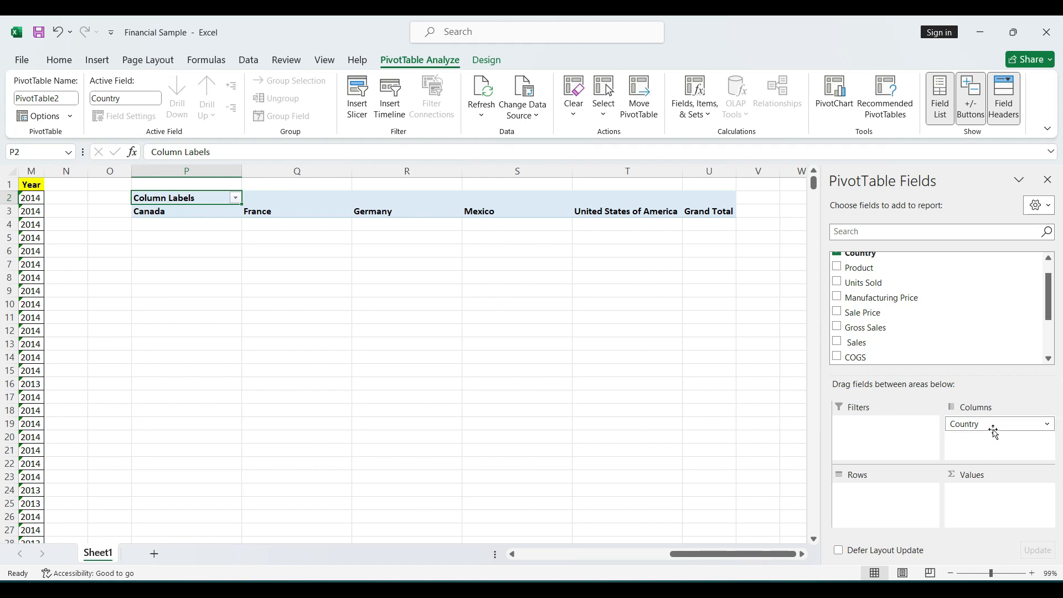
pyautogui.moveTo(993, 429); pyautogui.dragTo(883, 500)
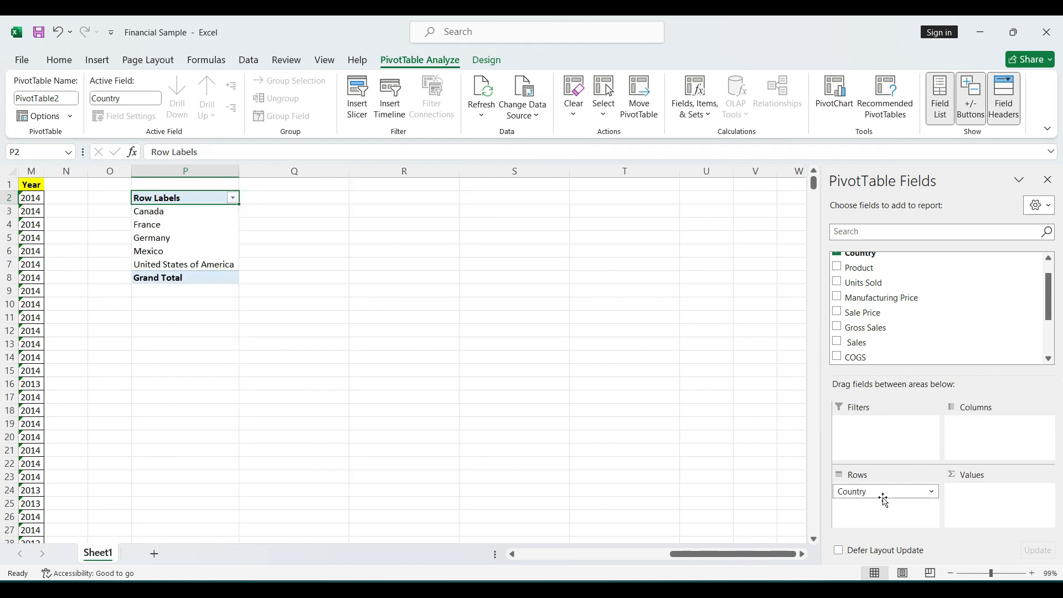
# Step: Compare the Country column of the source table with the country row labels in the PivotTable
pyautogui.hscroll(-2, 446, 360)
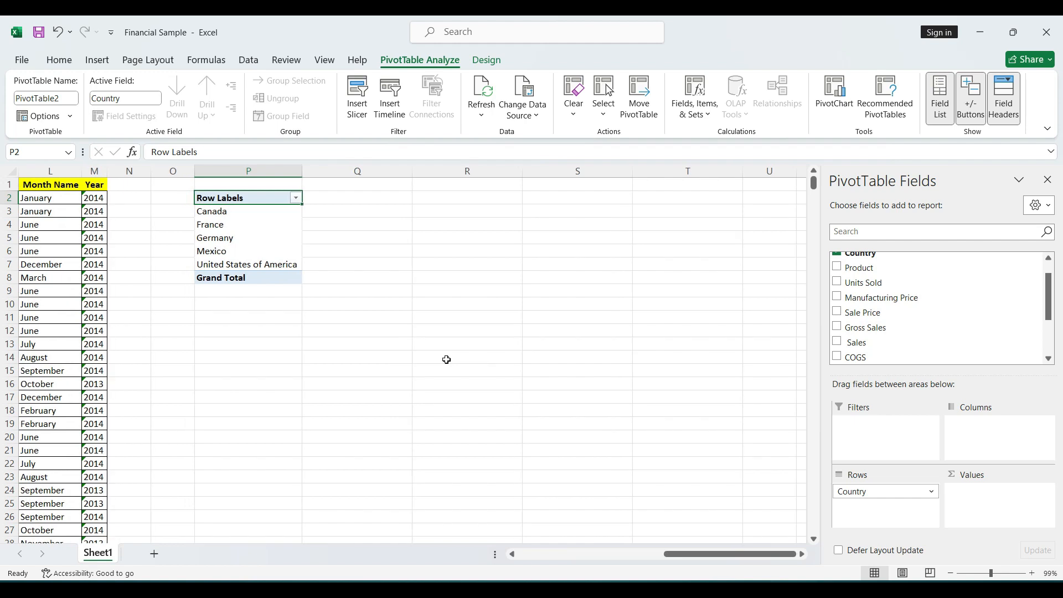
pyautogui.hscroll(-3, 242, 247)
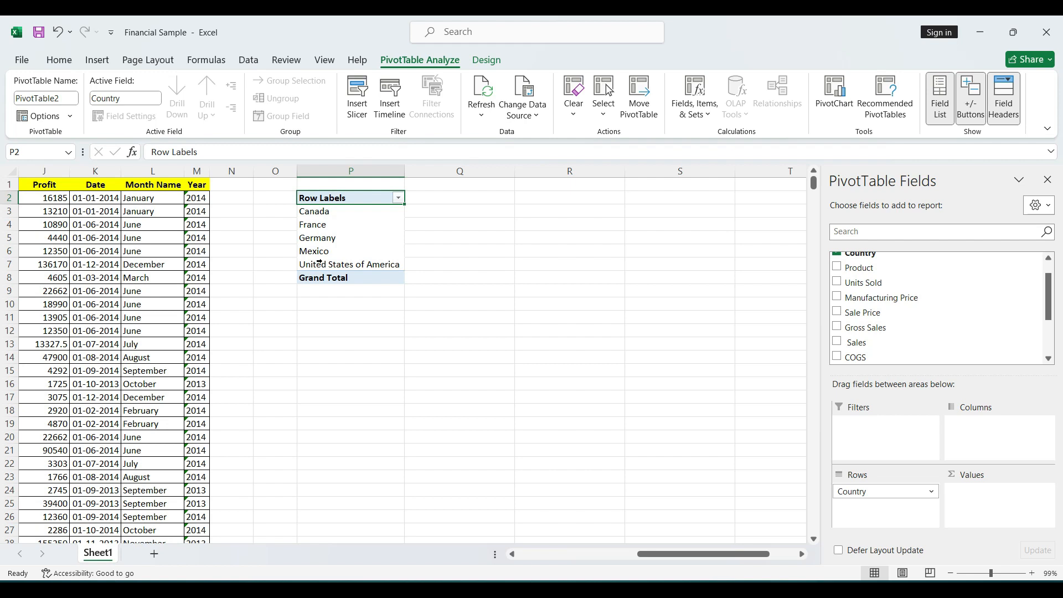
pyautogui.hscroll(-5, 319, 262)
pyautogui.moveTo(142, 217); pyautogui.dragTo(137, 509)
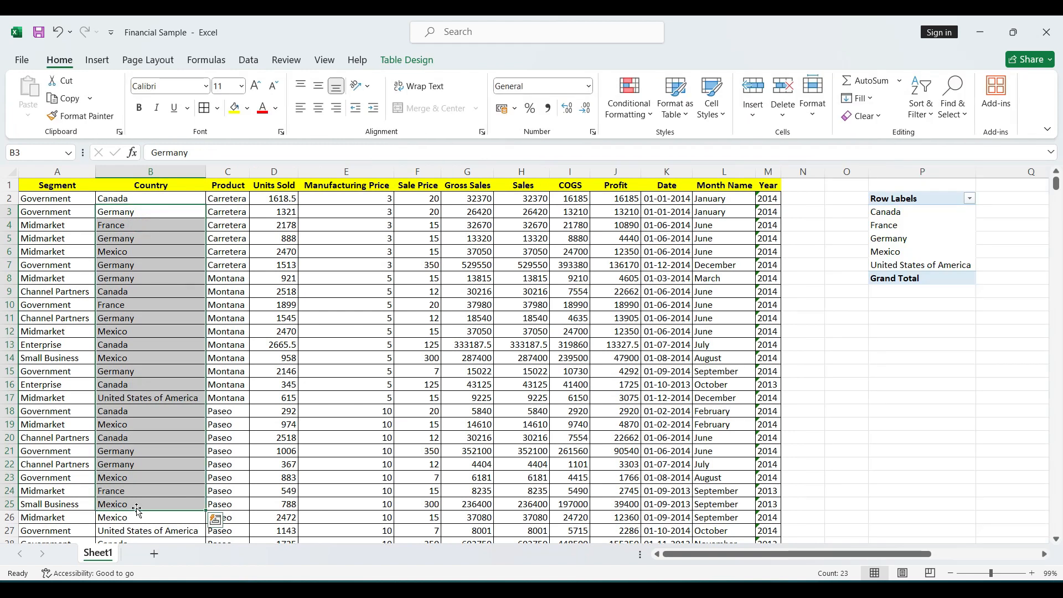
pyautogui.hscroll(5, 136, 510)
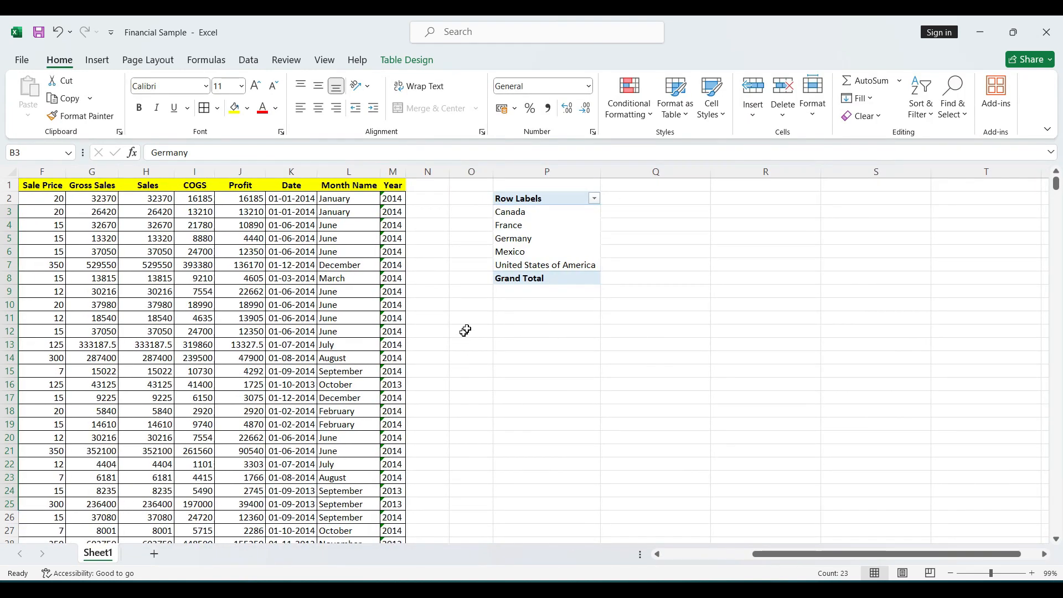
pyautogui.click(533, 230)
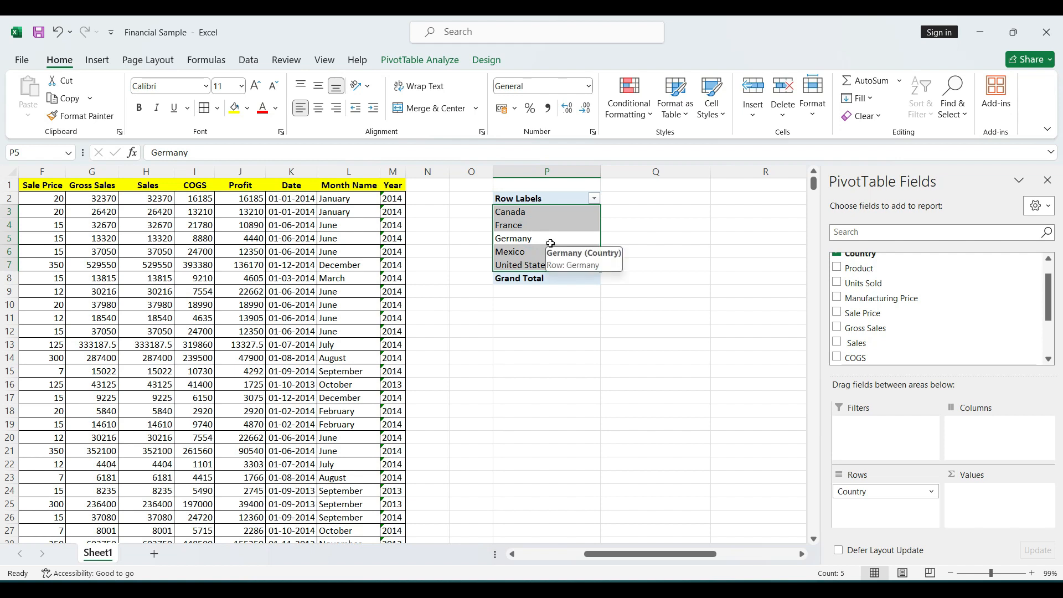
pyautogui.click(543, 239)
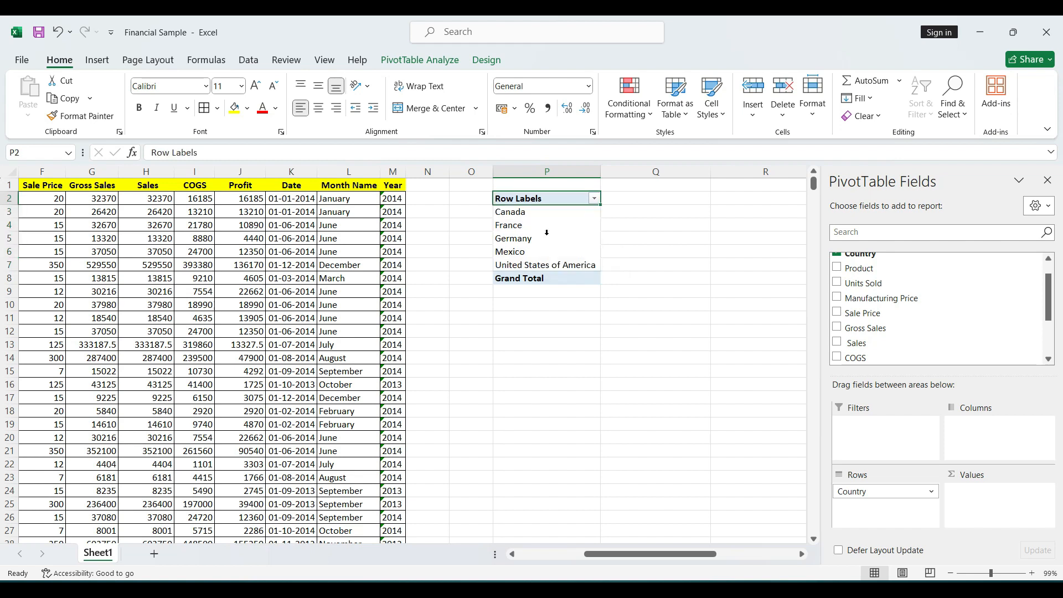
pyautogui.click(533, 217)
pyautogui.moveTo(532, 217); pyautogui.dragTo(525, 277)
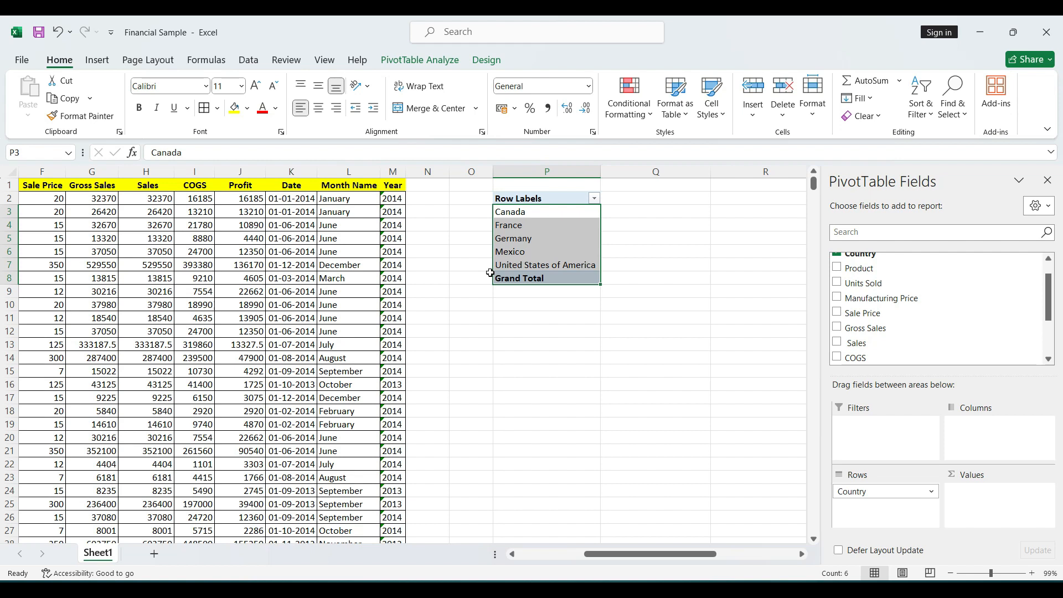
pyautogui.click(521, 212)
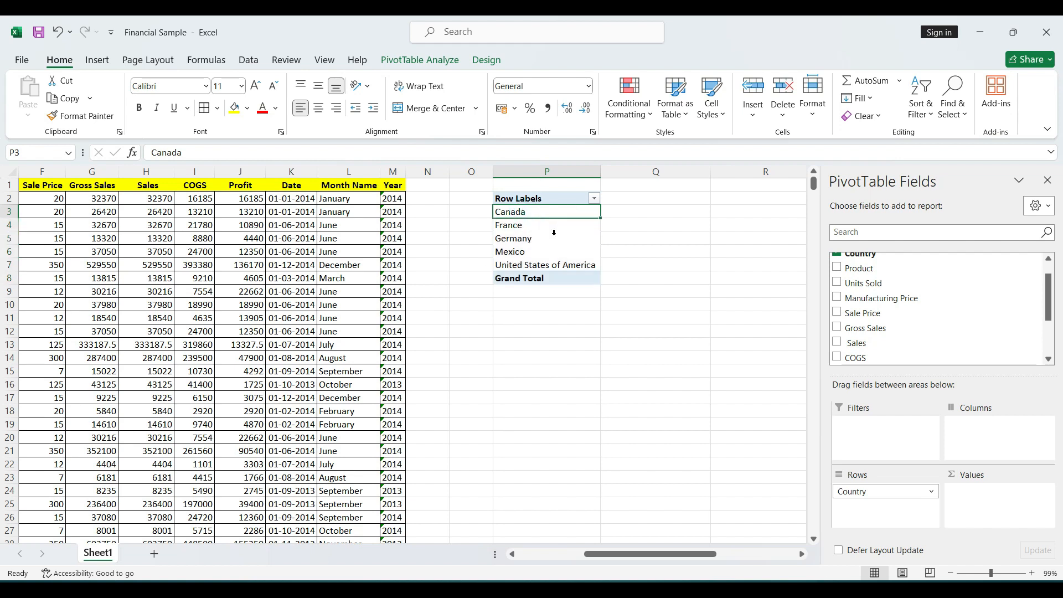
# Step: Add the Profit field to the values area to sum profit for each country
pyautogui.hscroll(1, 554, 233)
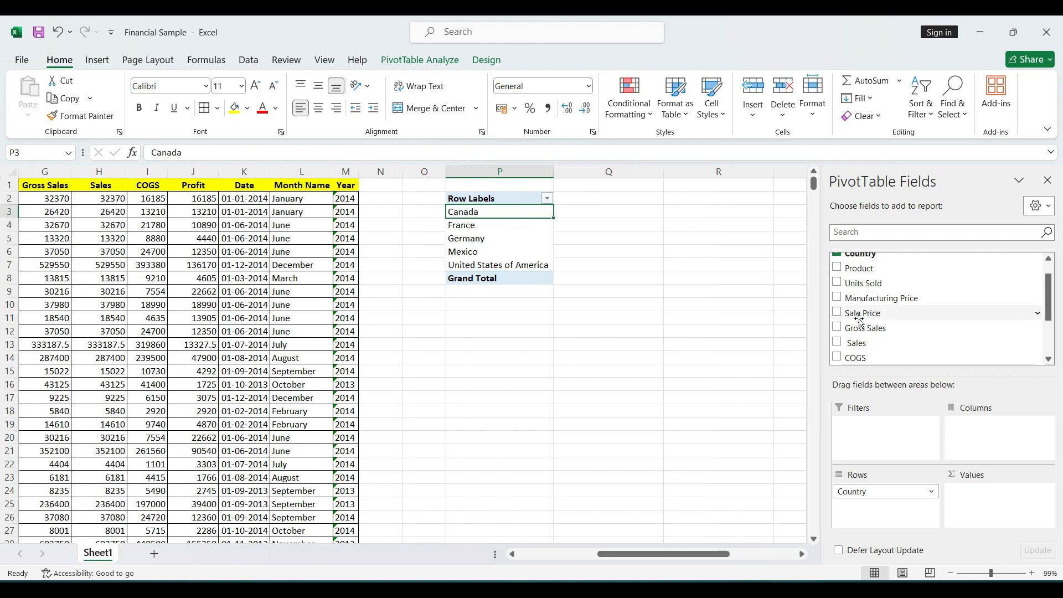
pyautogui.hscroll(1, 901, 300)
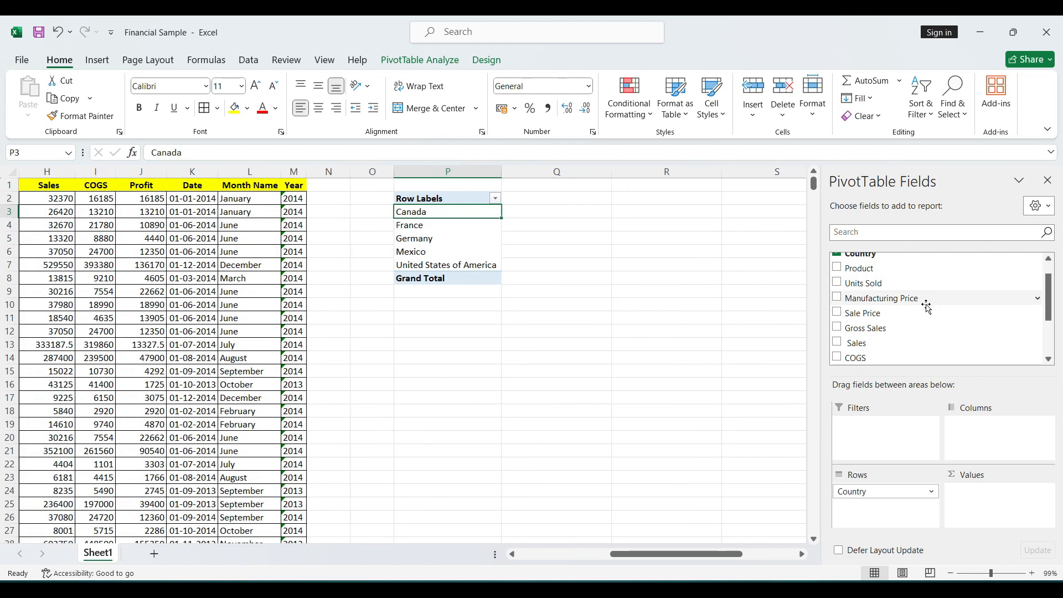
pyautogui.scroll(-2, 908, 304)
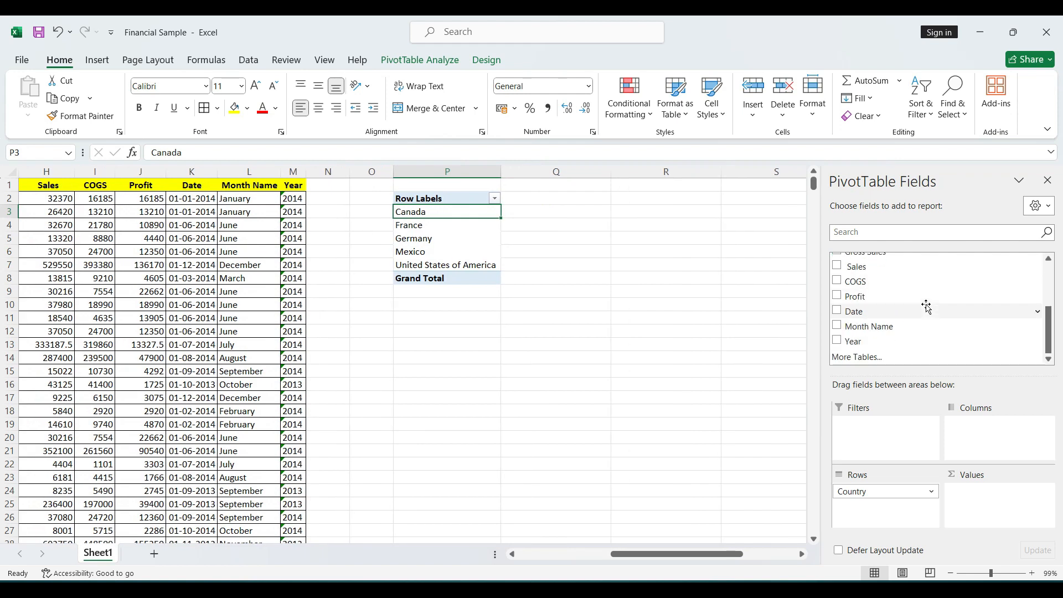
pyautogui.click(878, 297)
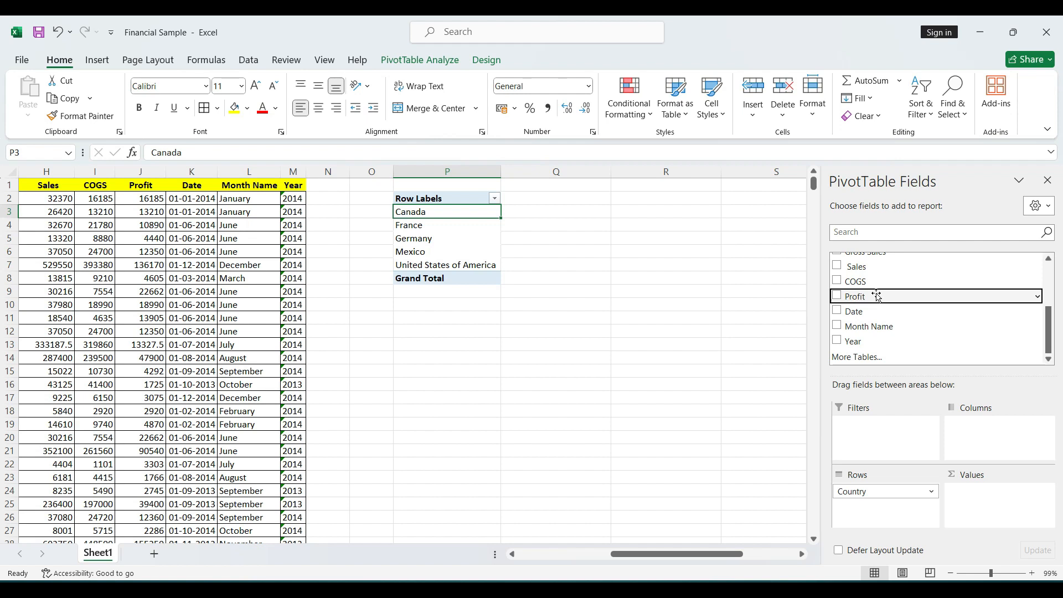
pyautogui.moveTo(878, 298); pyautogui.dragTo(979, 497)
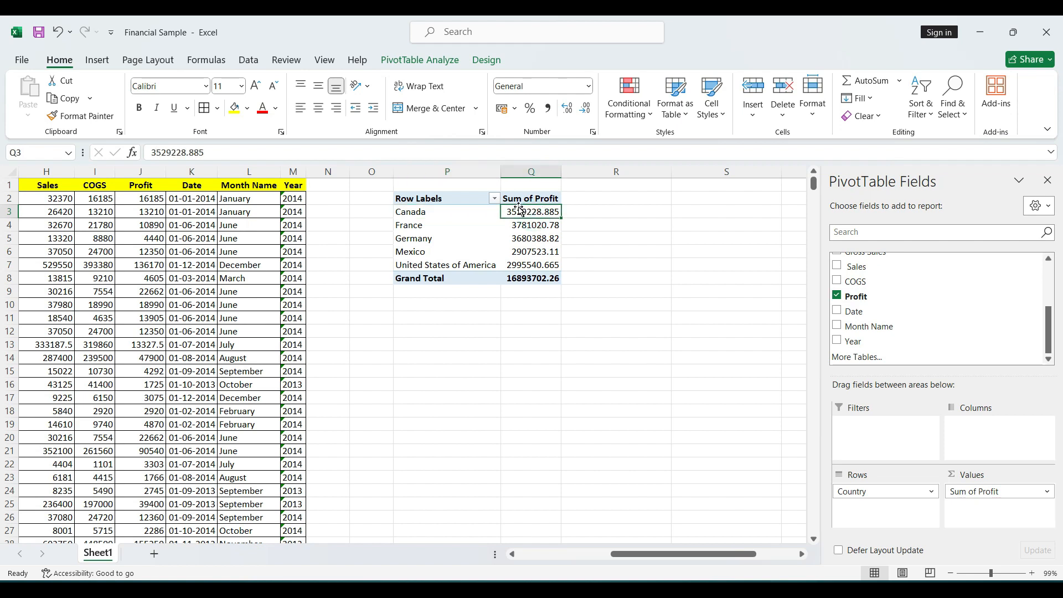
# Step: Examine the summed profit of each country and the grand total in the PivotTable
pyautogui.moveTo(483, 210); pyautogui.dragTo(538, 262)
pyautogui.click(448, 221)
pyautogui.click(459, 221)
pyautogui.click(522, 278)
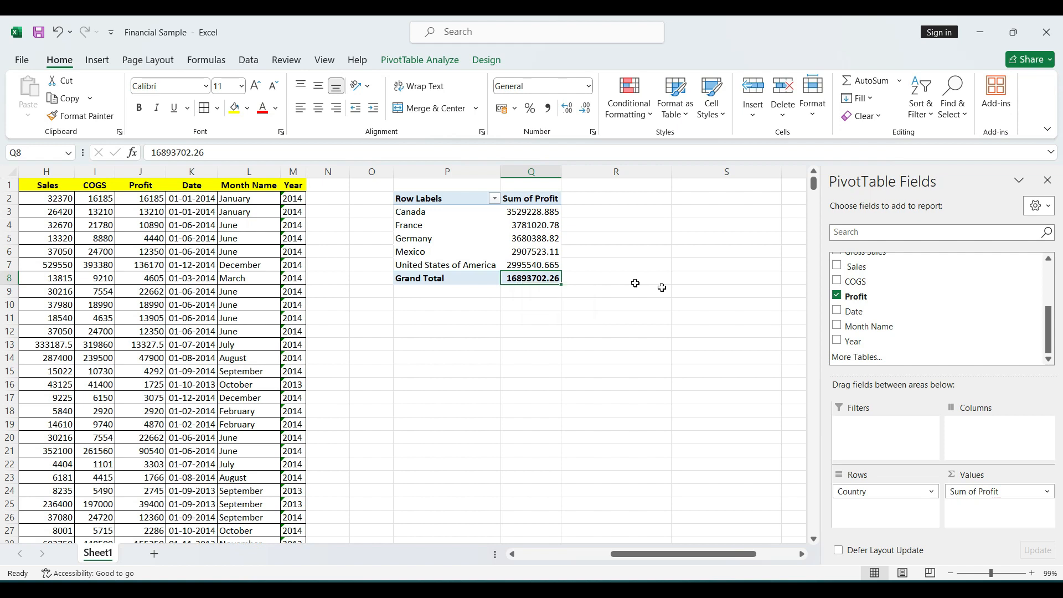
# Step: Rename the Sum of Profit value field as "Total Profit" in its value field settings
pyautogui.click(993, 497)
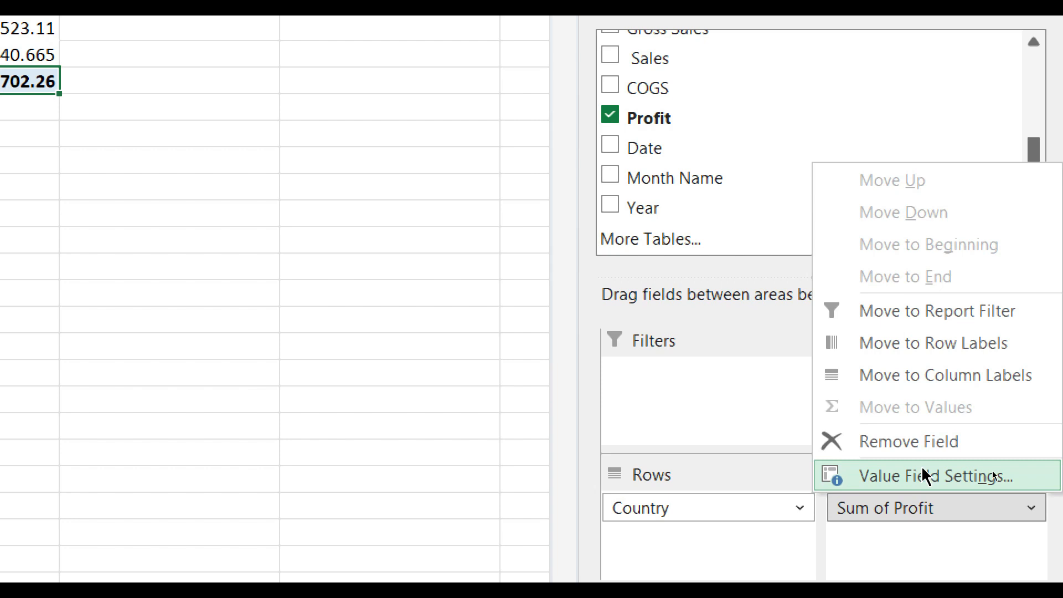
pyautogui.click(923, 470)
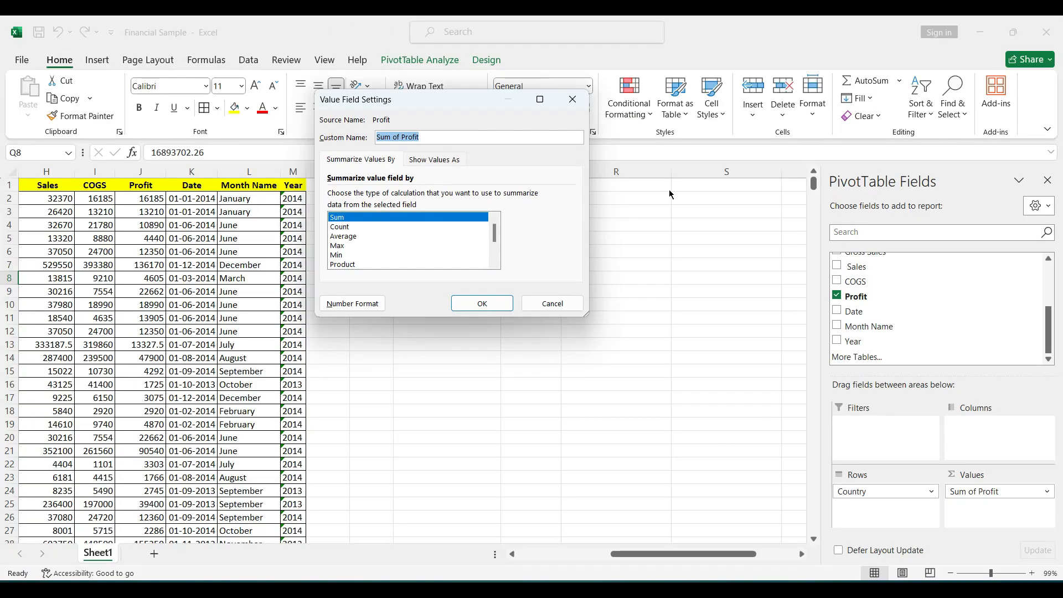
pyautogui.doubleClick(428, 136)
pyautogui.press('BackSpace')
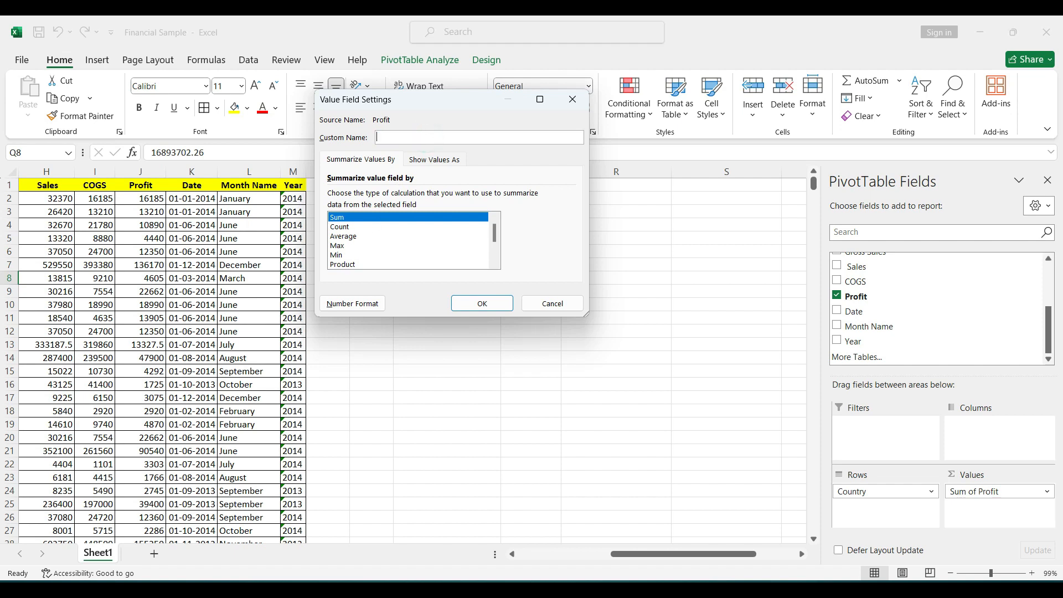
pyautogui.write('Total rpo')
pyautogui.press('BackSpace')
pyautogui.press('BackSpace')
pyautogui.press('BackSpace')
pyautogui.write('Profit')
pyautogui.press('Return')
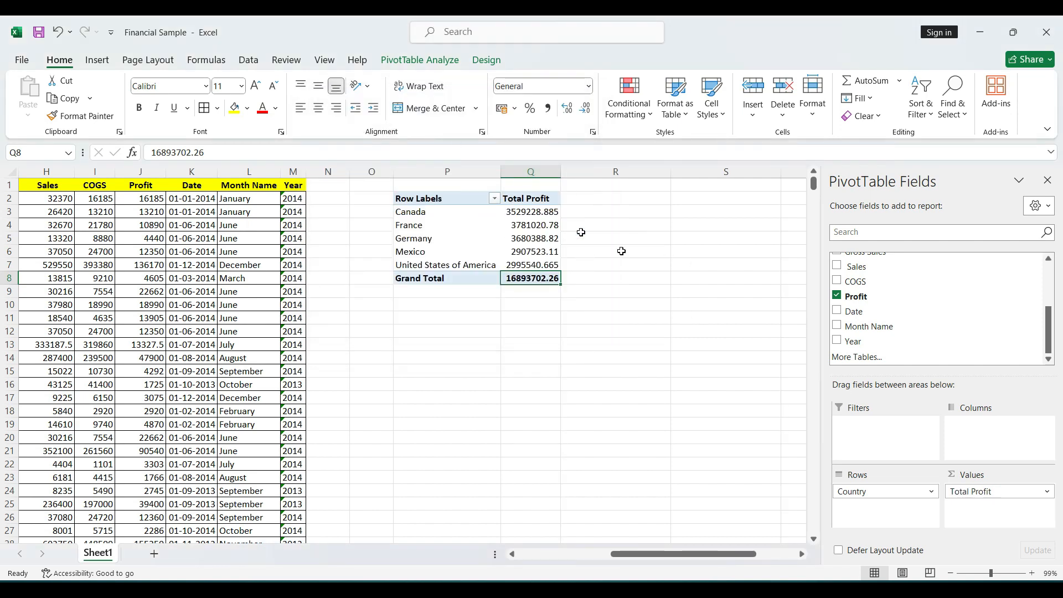
# Step: Summarize the Profit value field by Max and inspect Canada's maximum profit in the PivotTable
pyautogui.click(1002, 499)
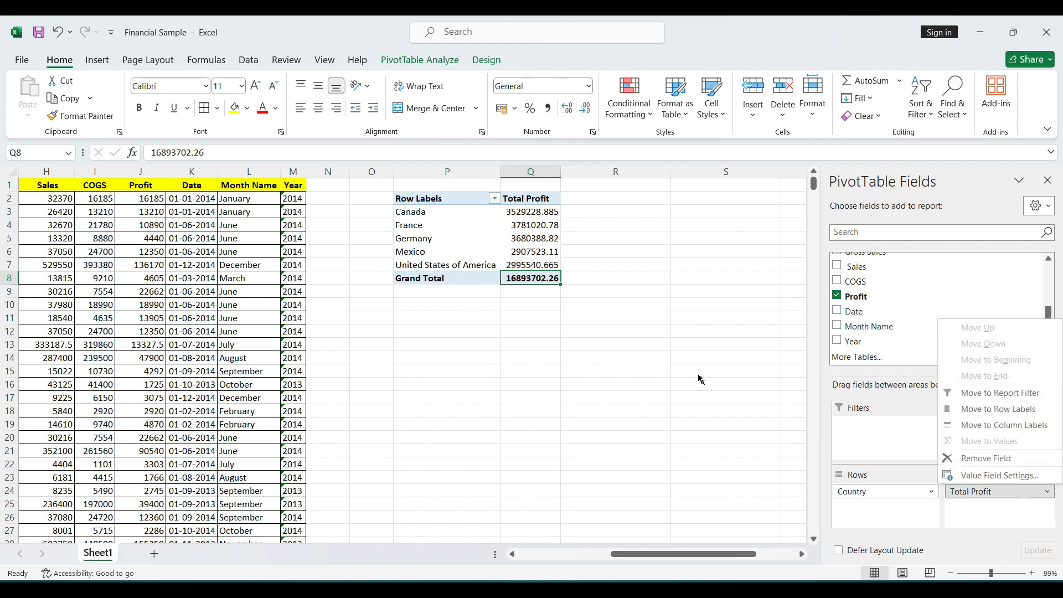
pyautogui.click(963, 475)
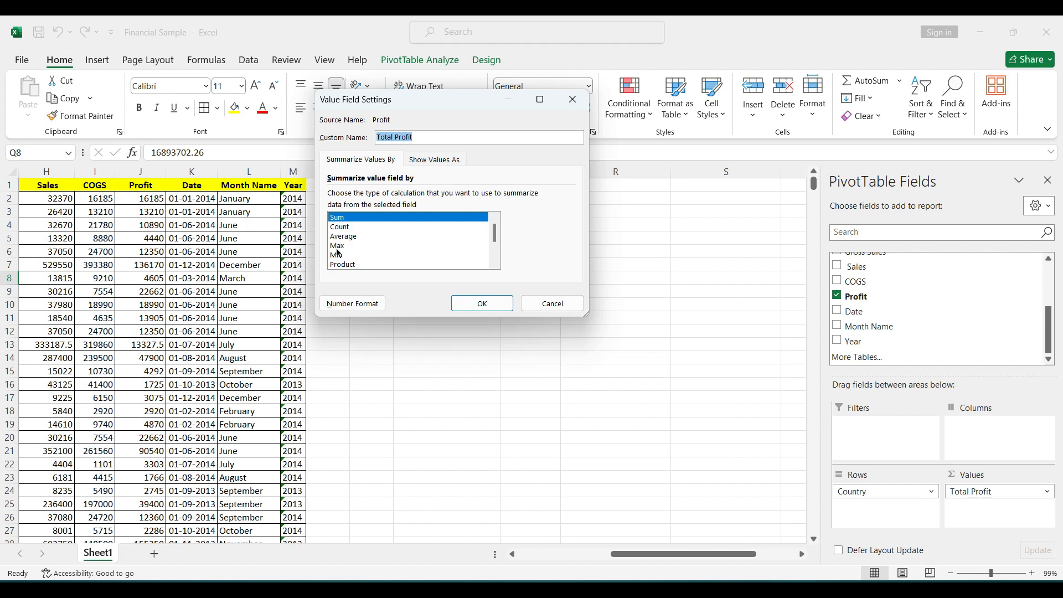
pyautogui.click(337, 246)
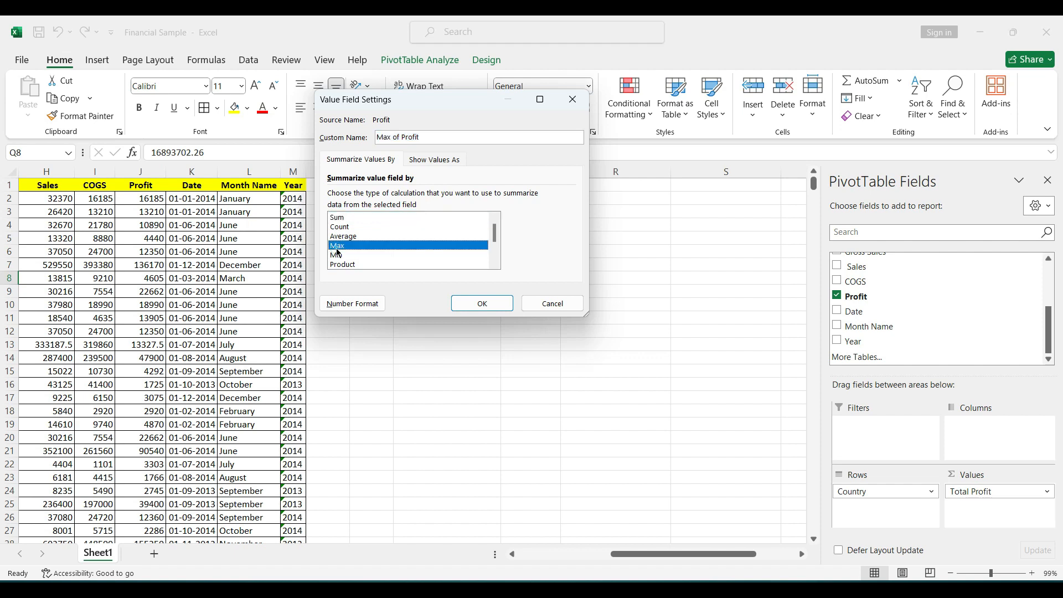
pyautogui.click(481, 304)
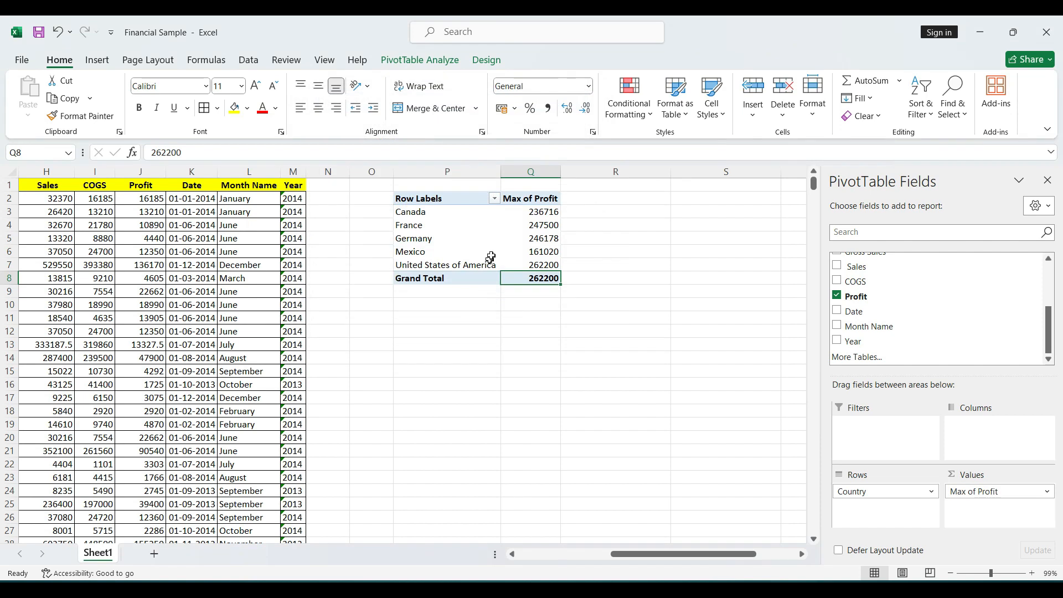
pyautogui.click(526, 199)
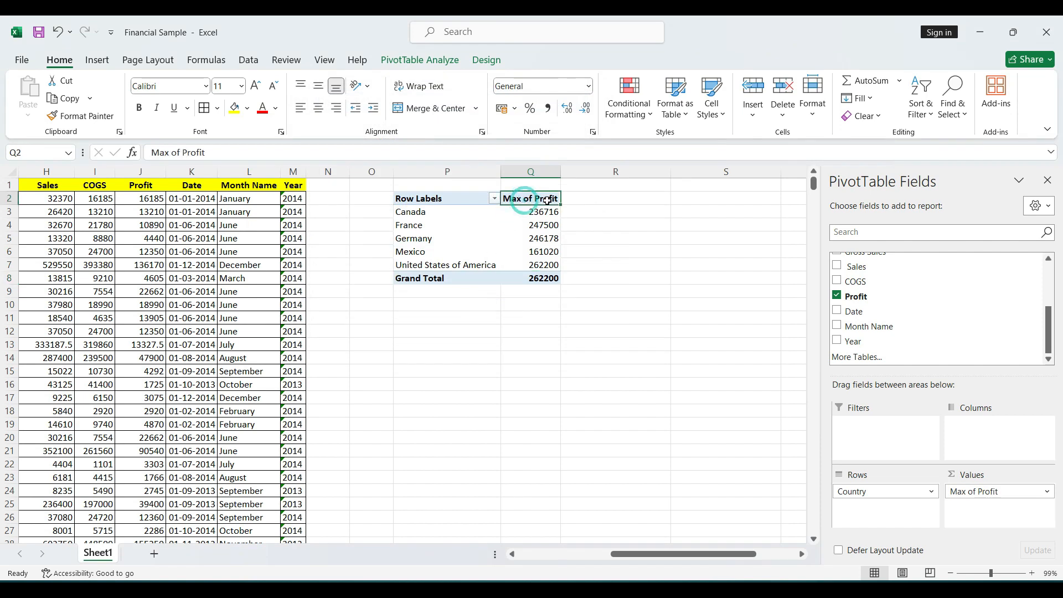
pyautogui.click(547, 200)
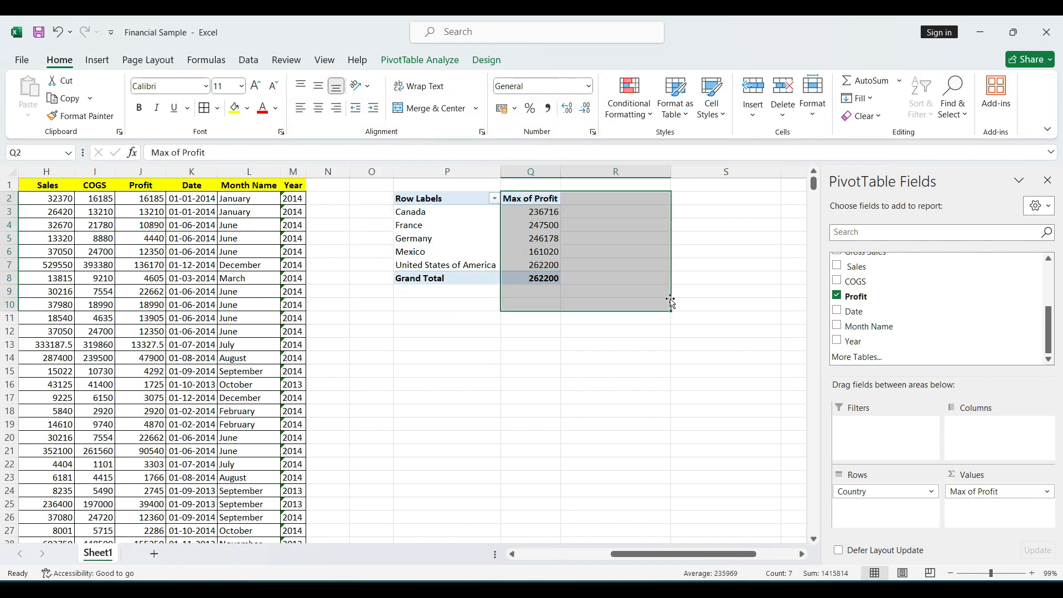
pyautogui.click(529, 204)
pyautogui.click(459, 211)
pyautogui.click(530, 213)
pyautogui.click(532, 214)
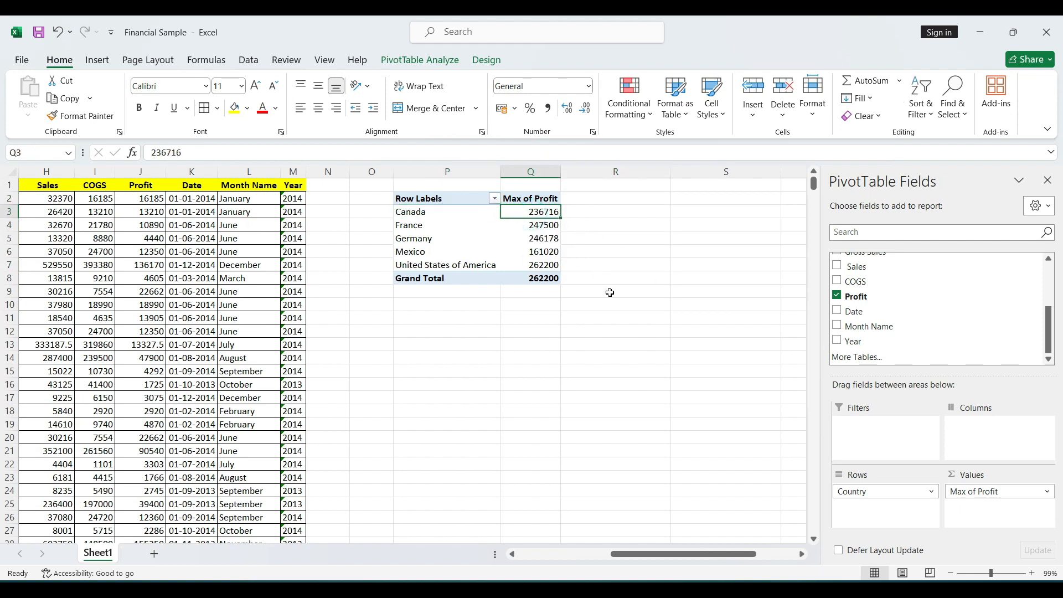
# Step: Switch the Profit value field's calculation to Min for each country
pyautogui.click(985, 496)
pyautogui.click(991, 473)
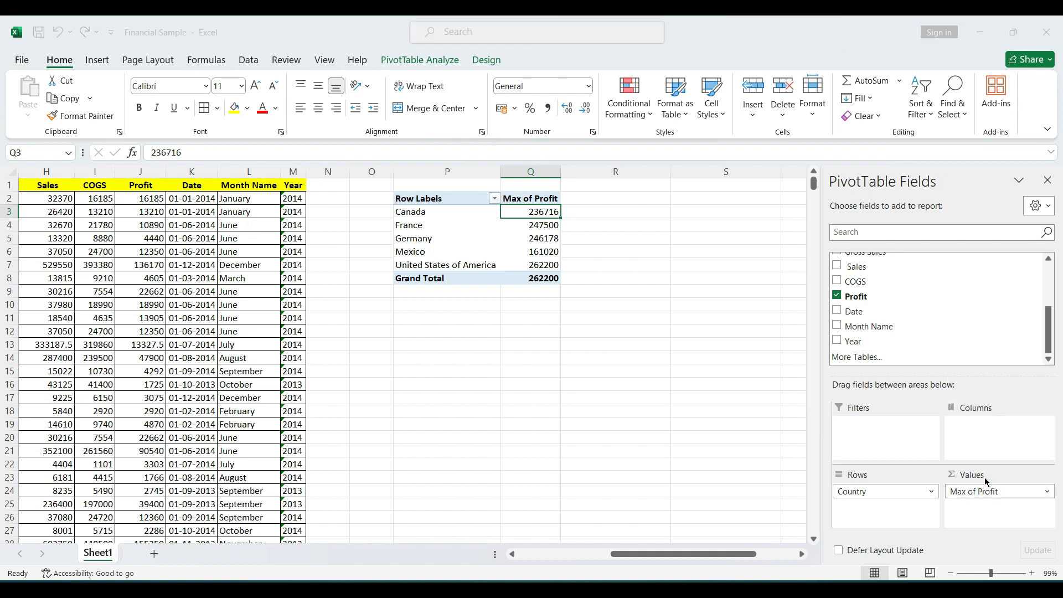
pyautogui.click(336, 254)
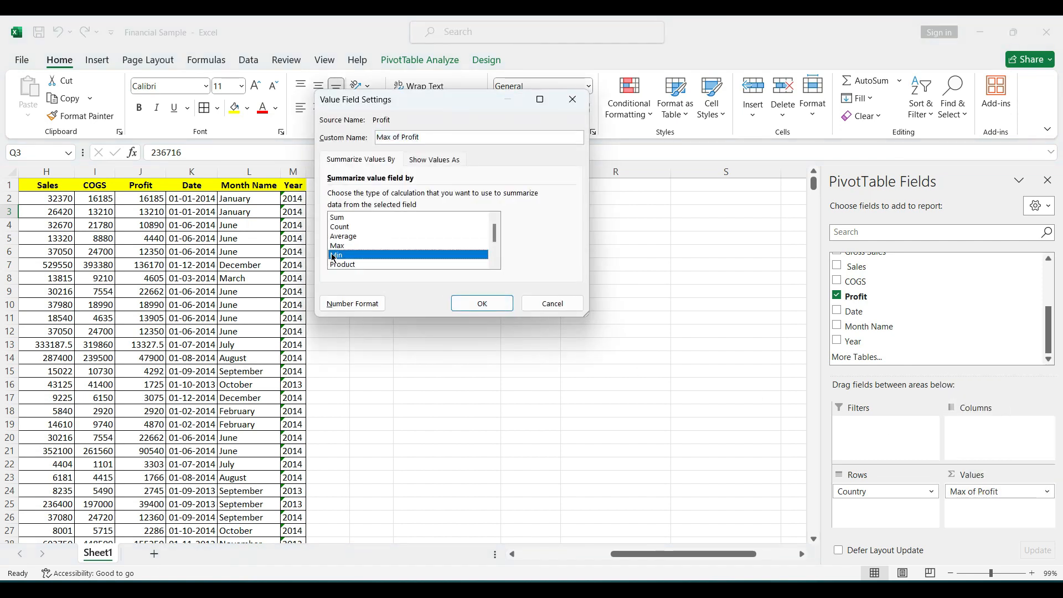
pyautogui.click(504, 308)
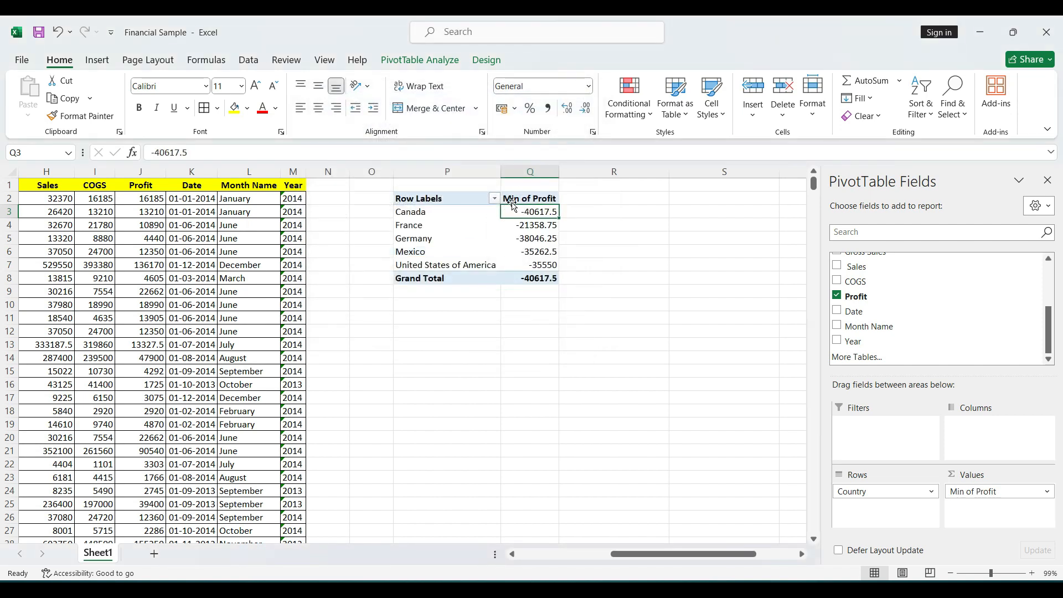
pyautogui.moveTo(518, 225)
# Step: Set the Profit value field to summarize by Sum again in its value field settings
pyautogui.click(977, 493)
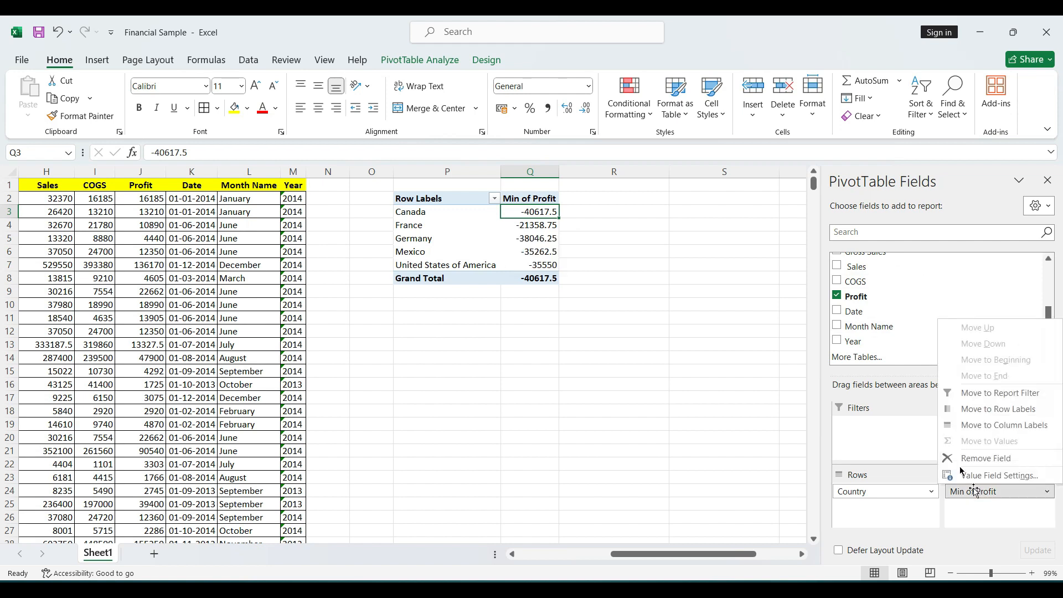
pyautogui.click(985, 474)
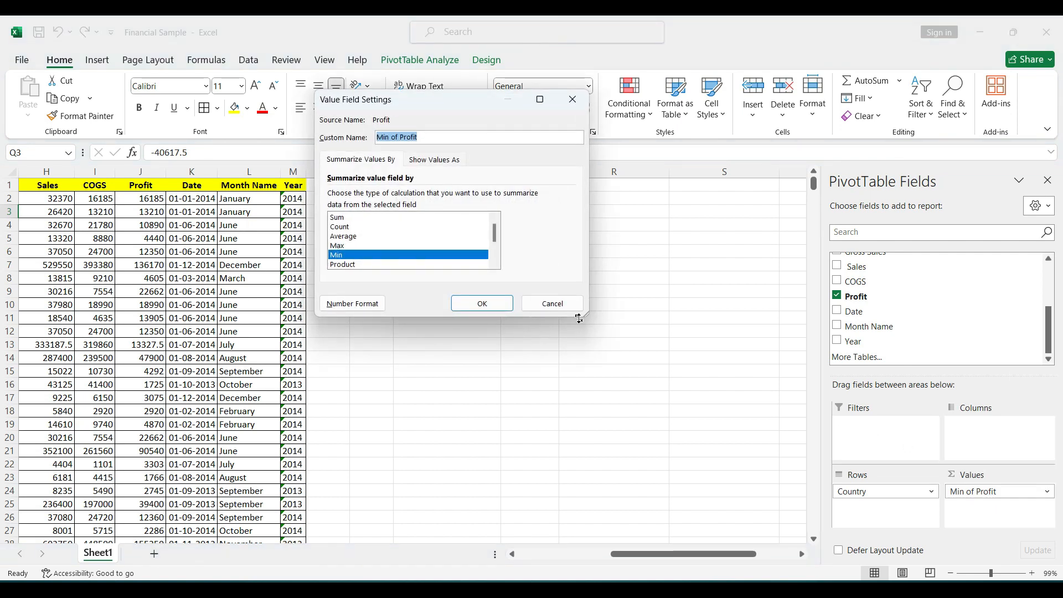
pyautogui.click(343, 219)
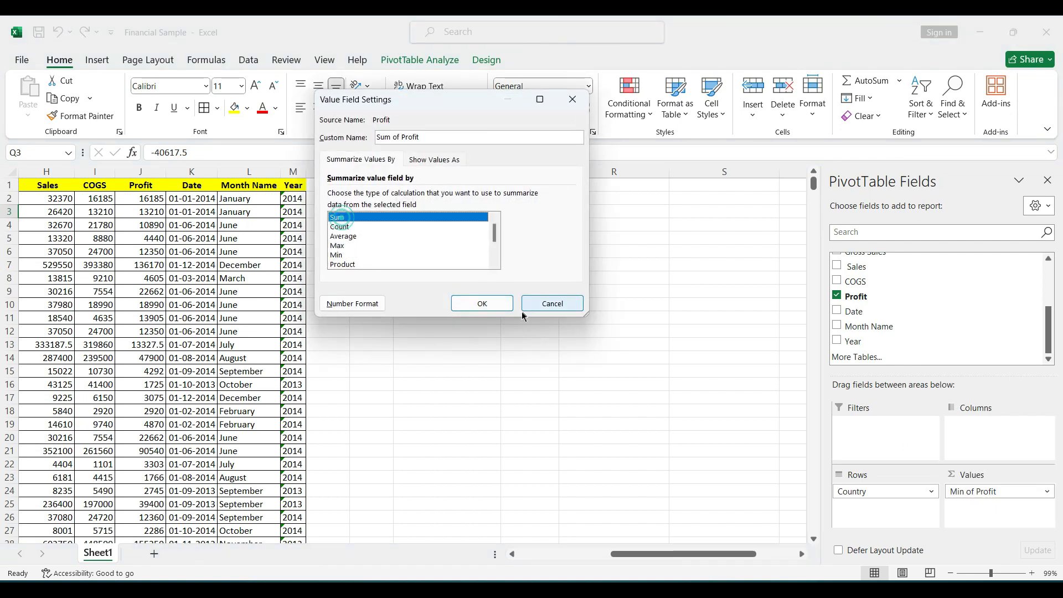
pyautogui.click(476, 304)
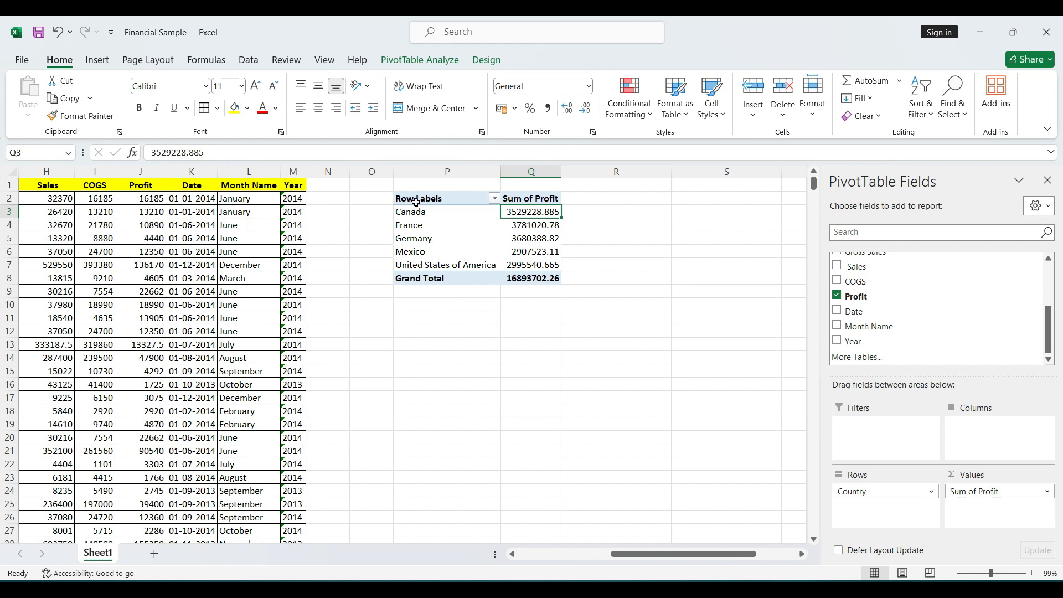
# Step: Copy the whole country PivotTable and paste the duplicate below it, starting at cell P11
pyautogui.moveTo(416, 201); pyautogui.dragTo(522, 276)
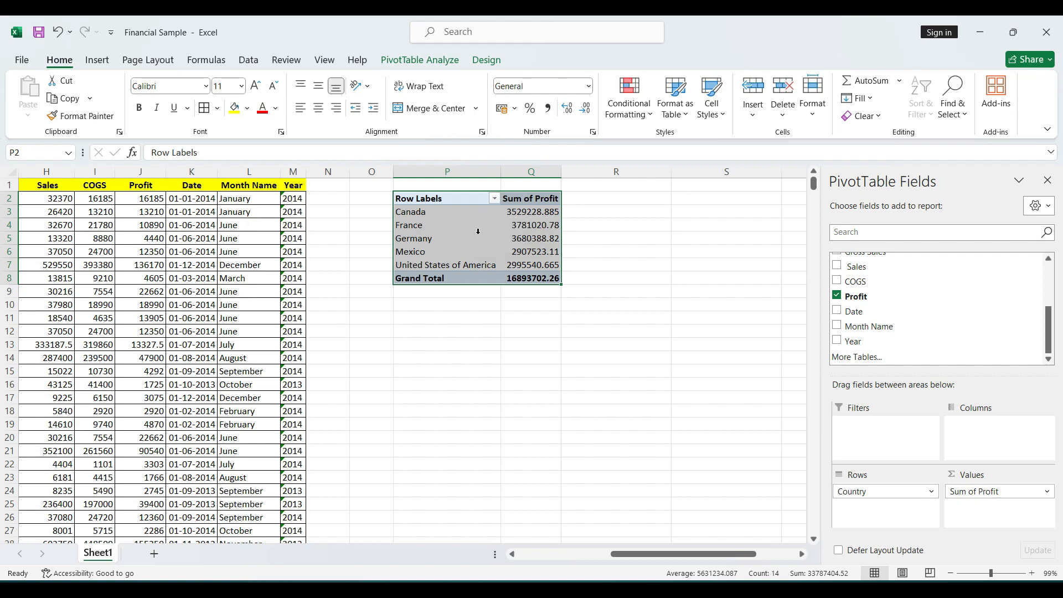
pyautogui.moveTo(416, 201); pyautogui.dragTo(535, 279)
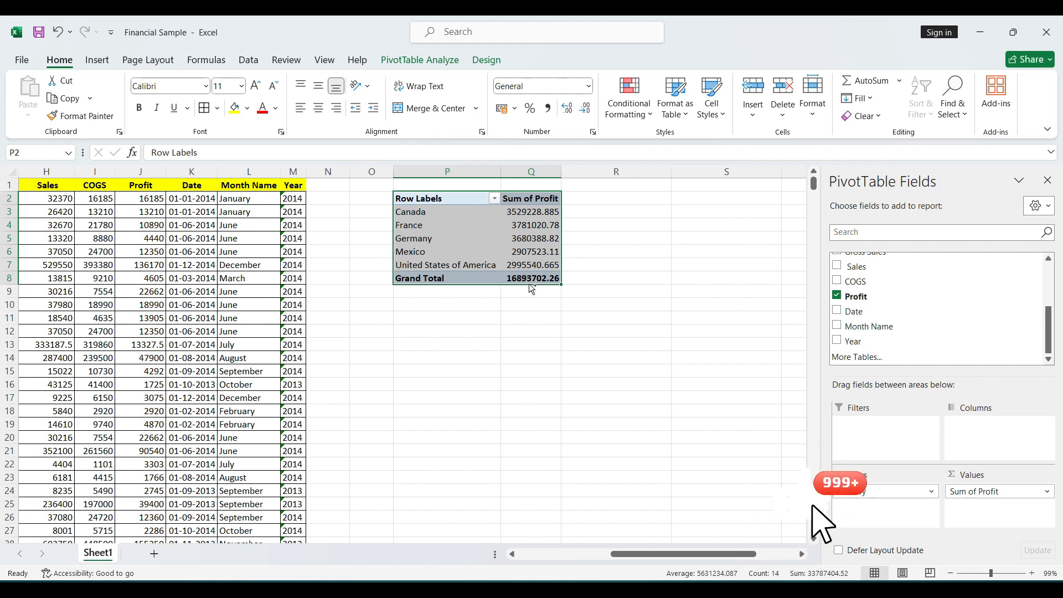
pyautogui.moveTo(530, 283); pyautogui.dragTo(516, 400)
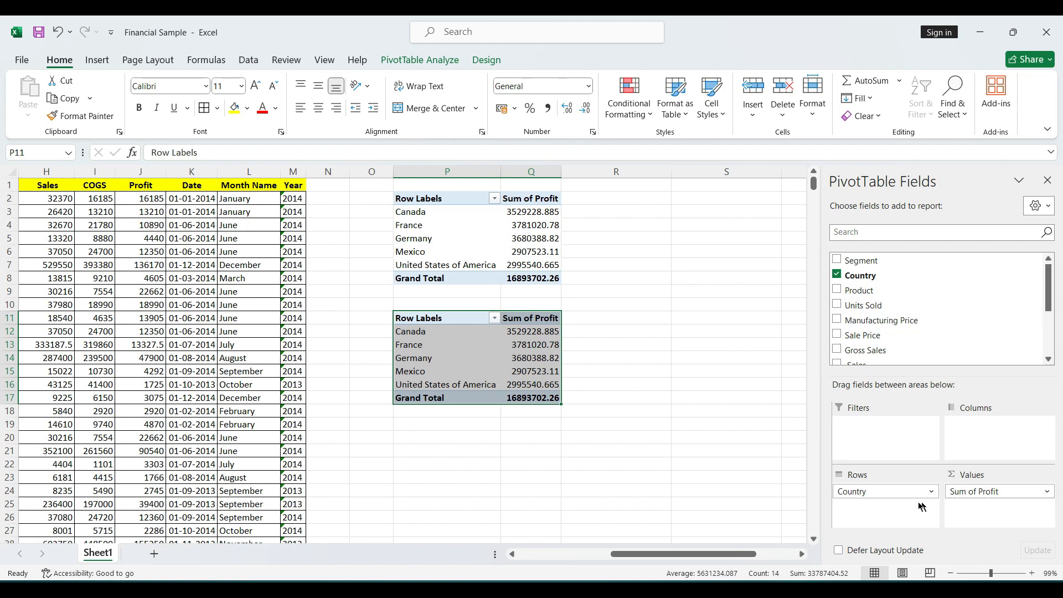
# Step: Replace Country with Segment in the rows area of the copied PivotTable and check its segment labels
pyautogui.moveTo(902, 491); pyautogui.dragTo(880, 496)
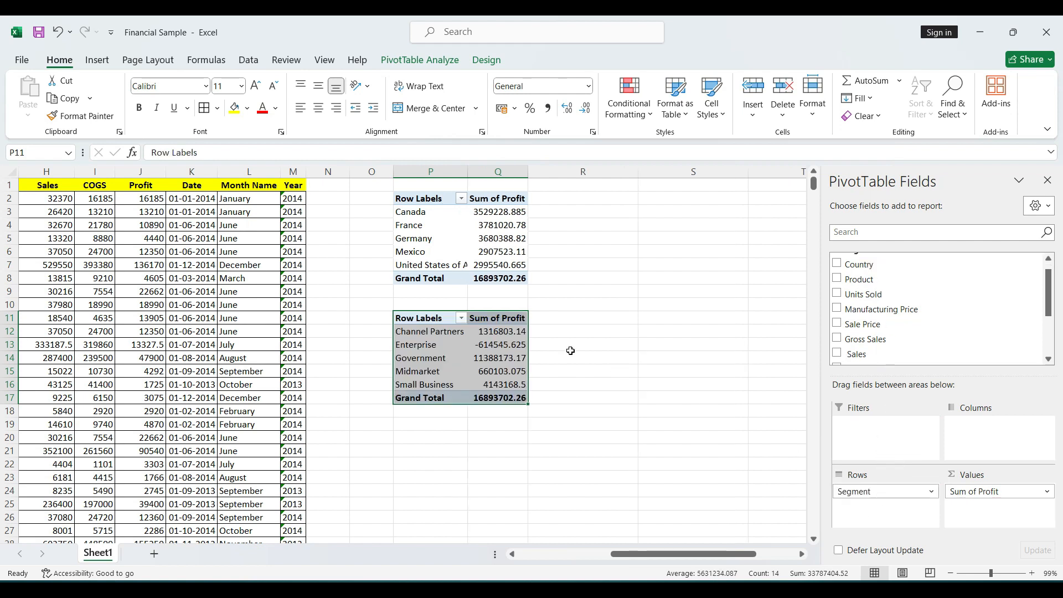
pyautogui.moveTo(477, 327); pyautogui.dragTo(489, 392)
pyautogui.moveTo(439, 332); pyautogui.dragTo(453, 387)
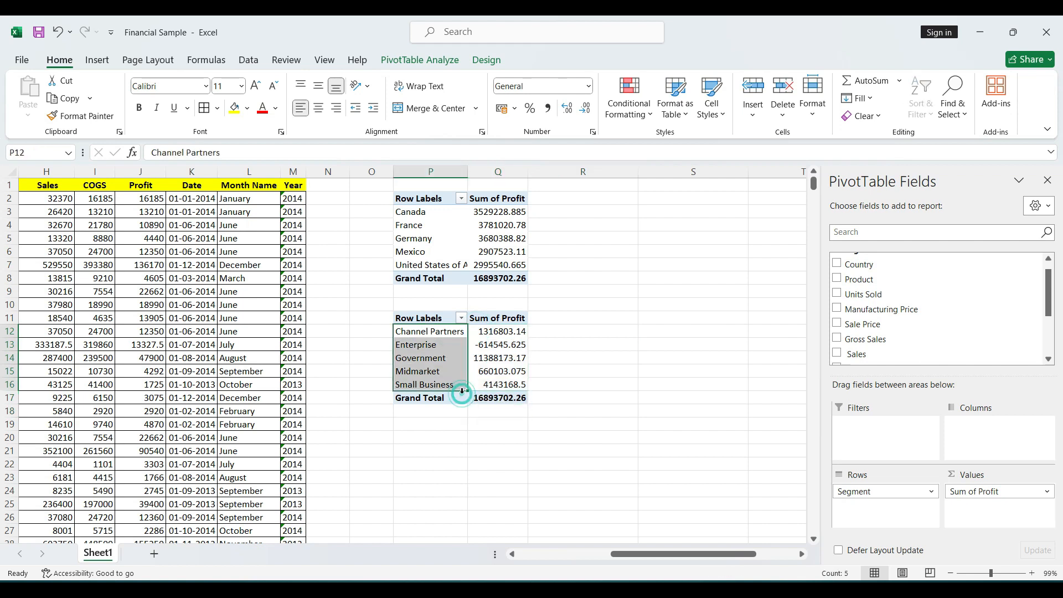
pyautogui.click(450, 372)
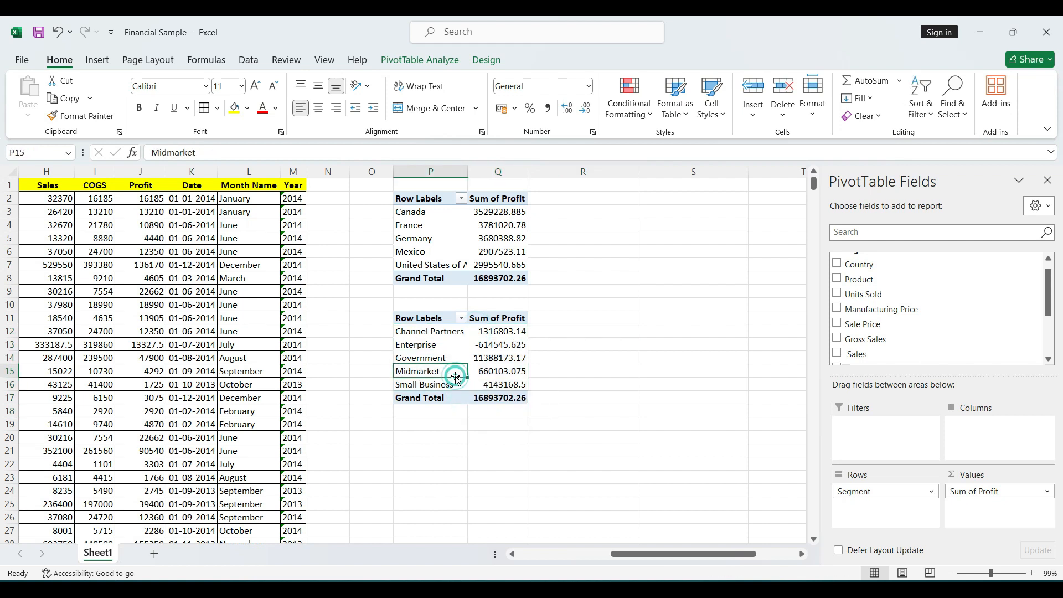
# Step: Turn off grand totals for both rows and columns in the segment PivotTable's options
pyautogui.moveTo(411, 317); pyautogui.dragTo(501, 397)
pyautogui.rightClick(494, 391)
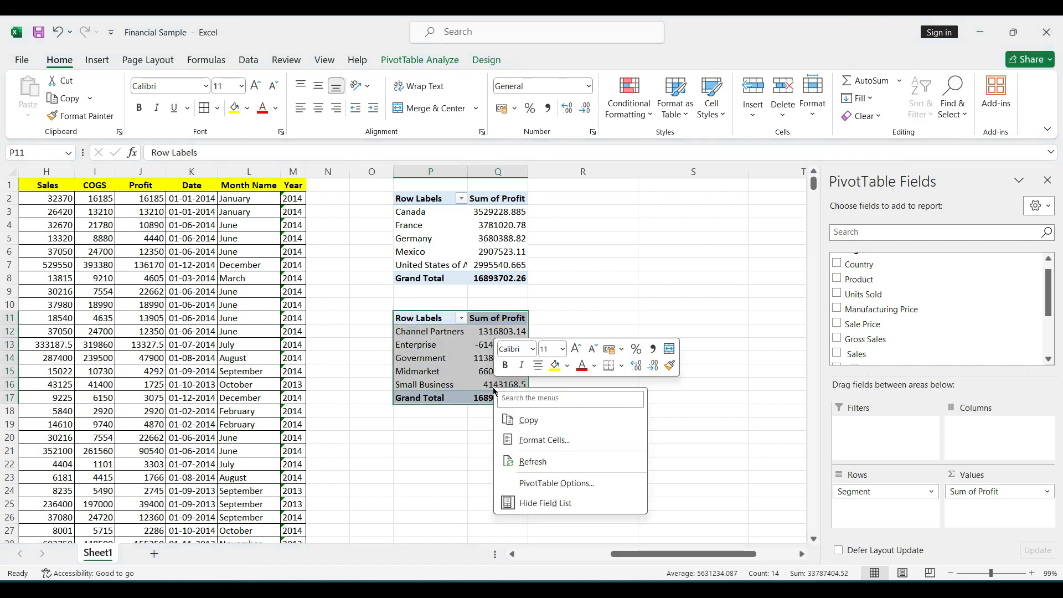
pyautogui.click(551, 483)
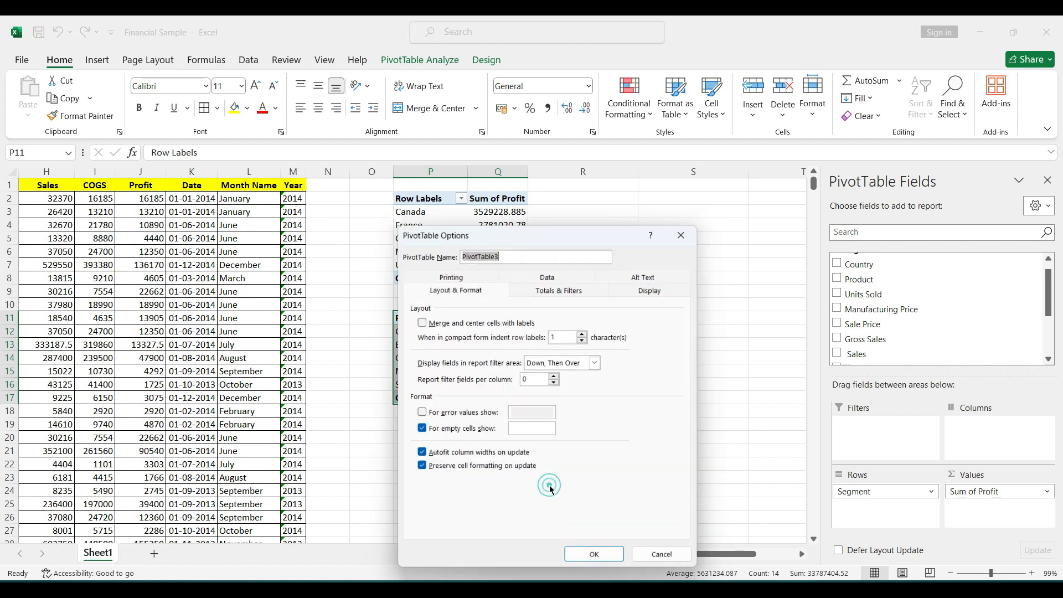
pyautogui.click(554, 288)
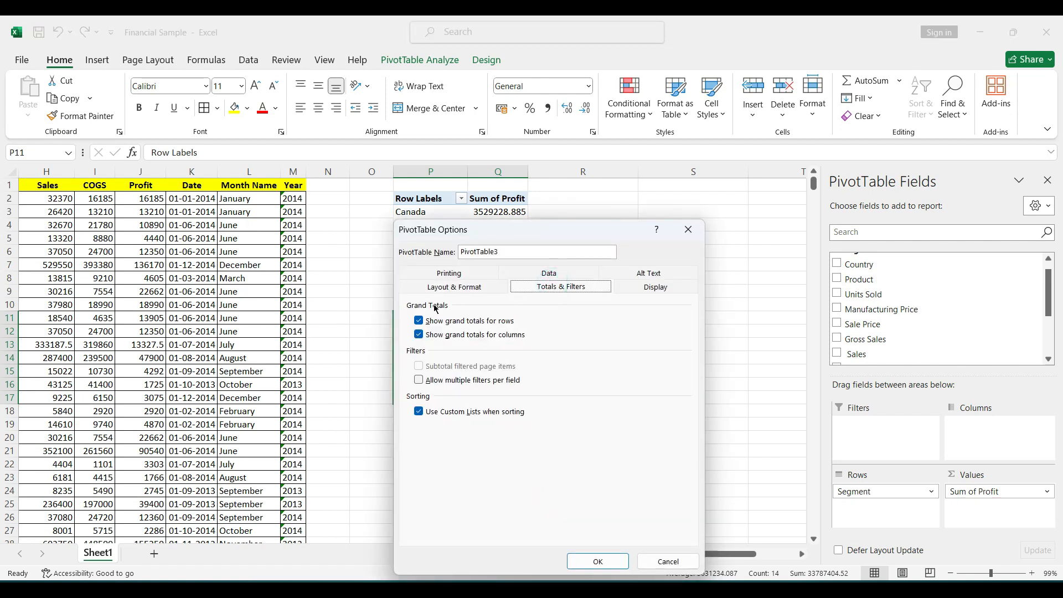
pyautogui.click(419, 321)
pyautogui.click(418, 334)
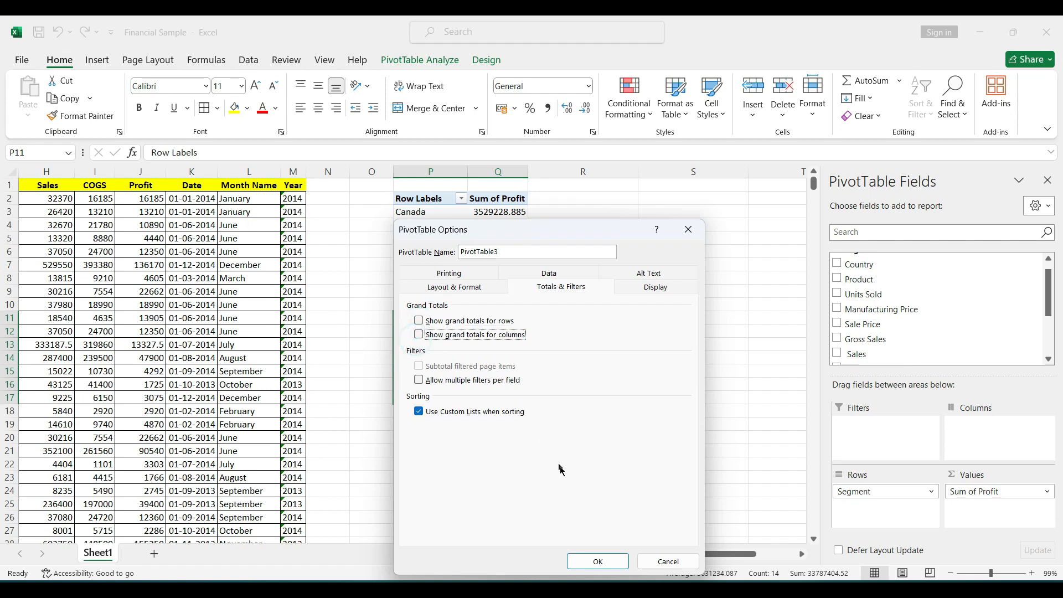
pyautogui.click(580, 561)
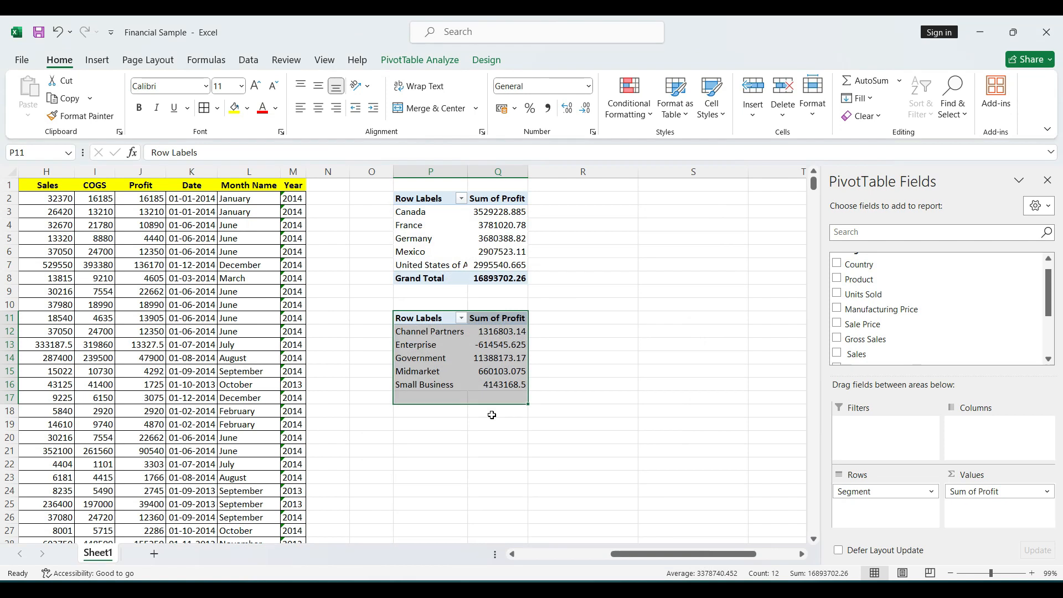
# Step: Undo the removal of the segment PivotTable's grand totals
pyautogui.rightClick(471, 339)
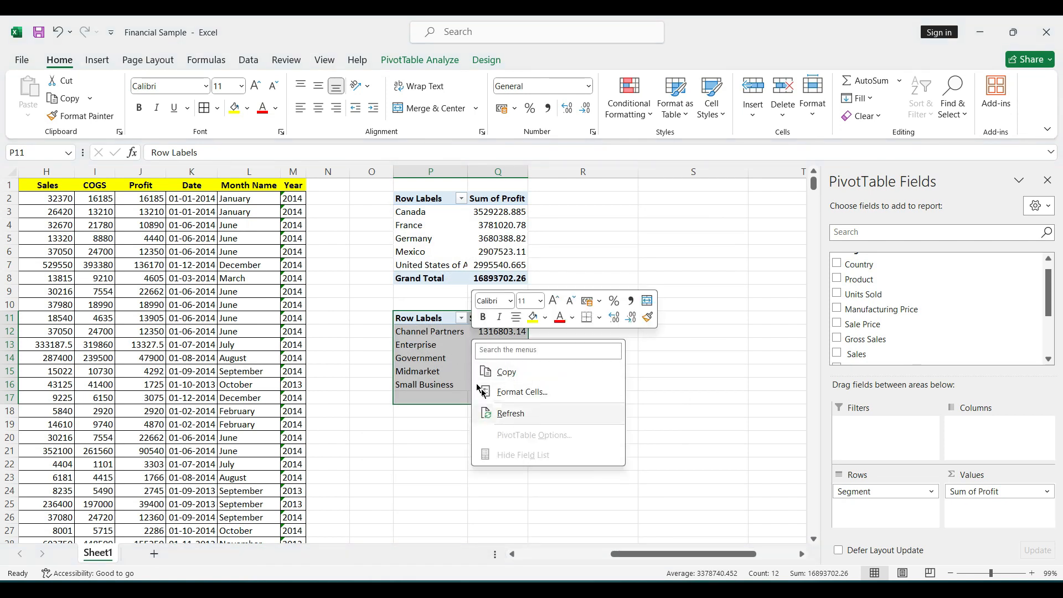
pyautogui.click(437, 318)
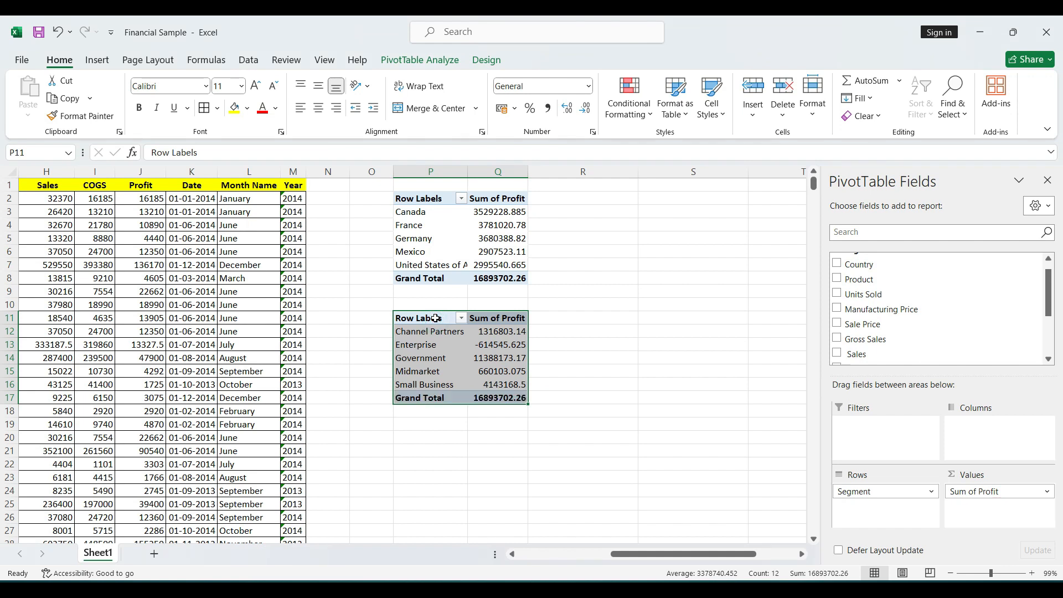
pyautogui.click(556, 346)
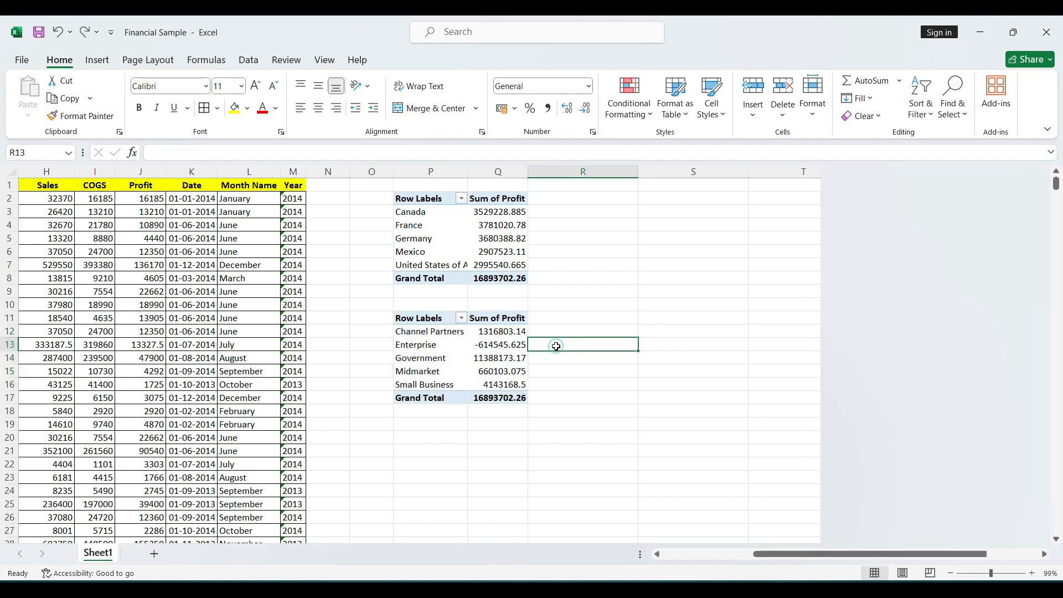
# Step: Add the Country field to the columns area of the segment PivotTable to break profit down by country
pyautogui.click(499, 344)
pyautogui.click(487, 319)
pyautogui.click(479, 332)
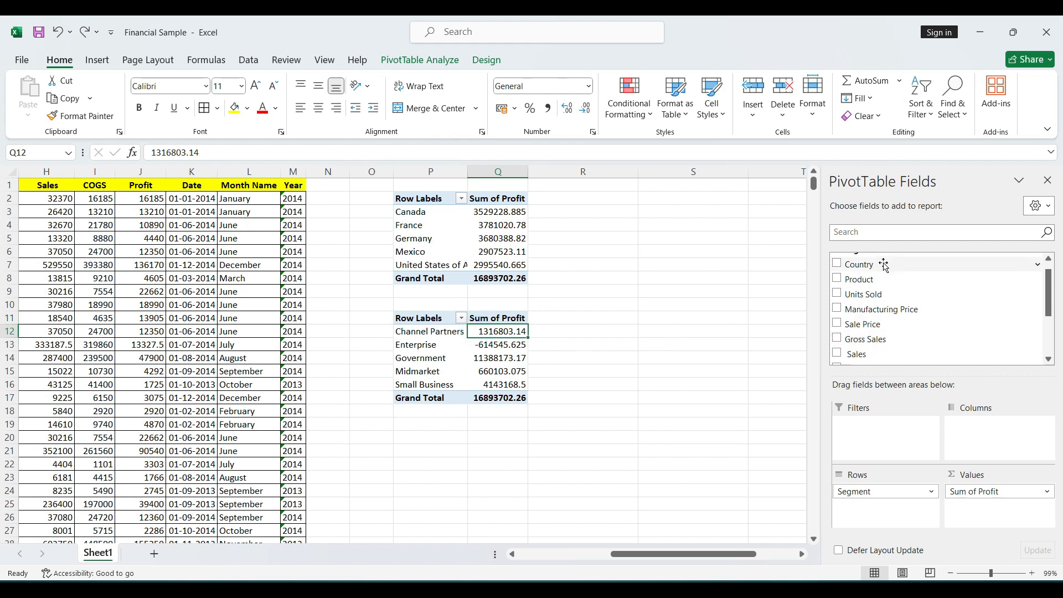
pyautogui.scroll(1, 880, 286)
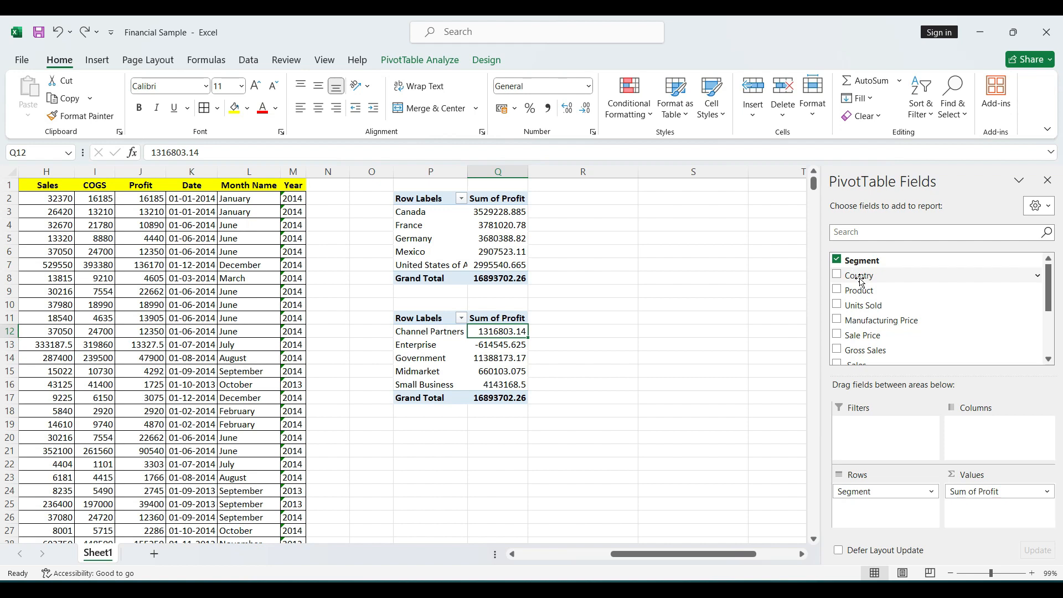
pyautogui.moveTo(861, 282); pyautogui.dragTo(972, 427)
pyautogui.hscroll(3, 665, 399)
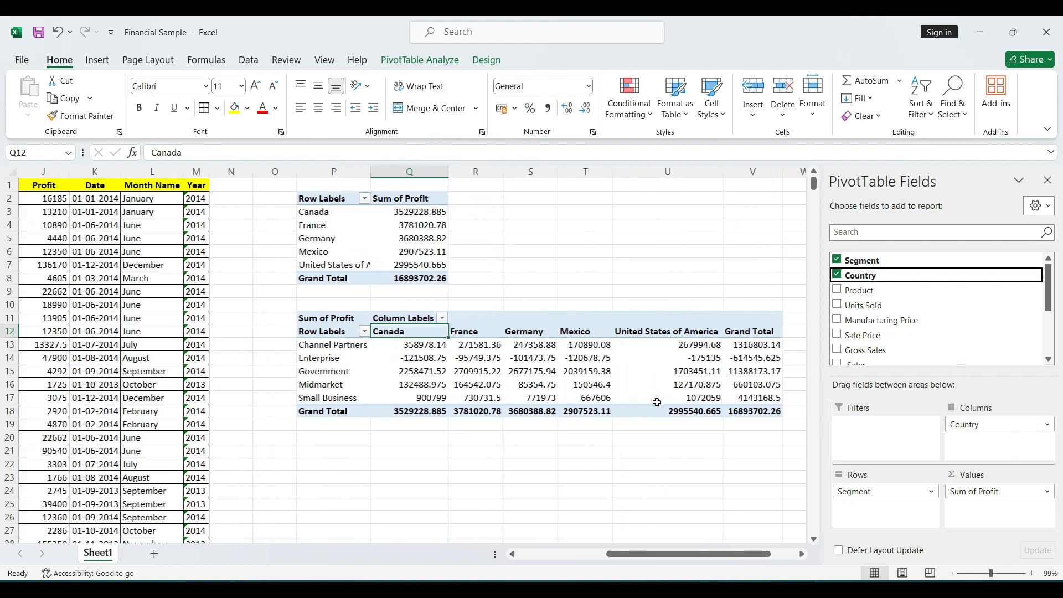
# Step: Examine the profit of each segment across the country columns in the second PivotTable
pyautogui.moveTo(336, 337); pyautogui.dragTo(360, 339)
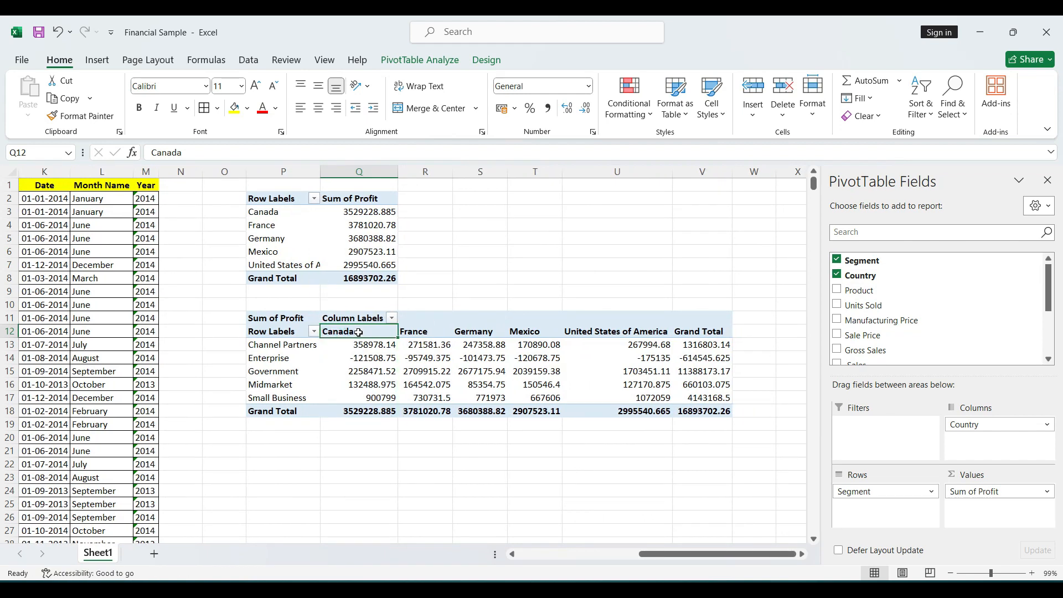
pyautogui.click(352, 347)
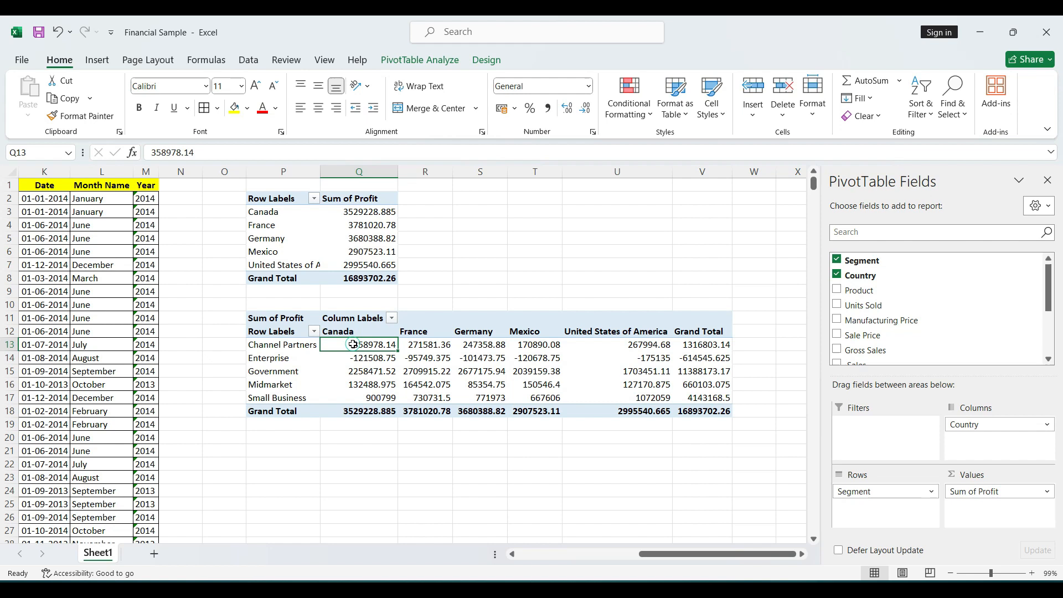
pyautogui.click(414, 341)
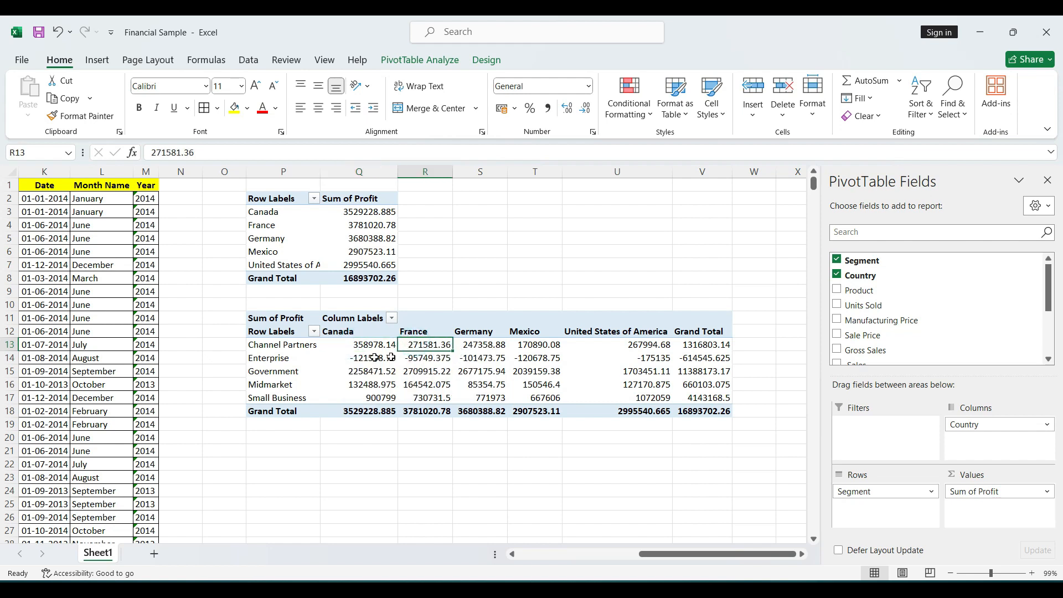
pyautogui.moveTo(292, 349); pyautogui.dragTo(690, 395)
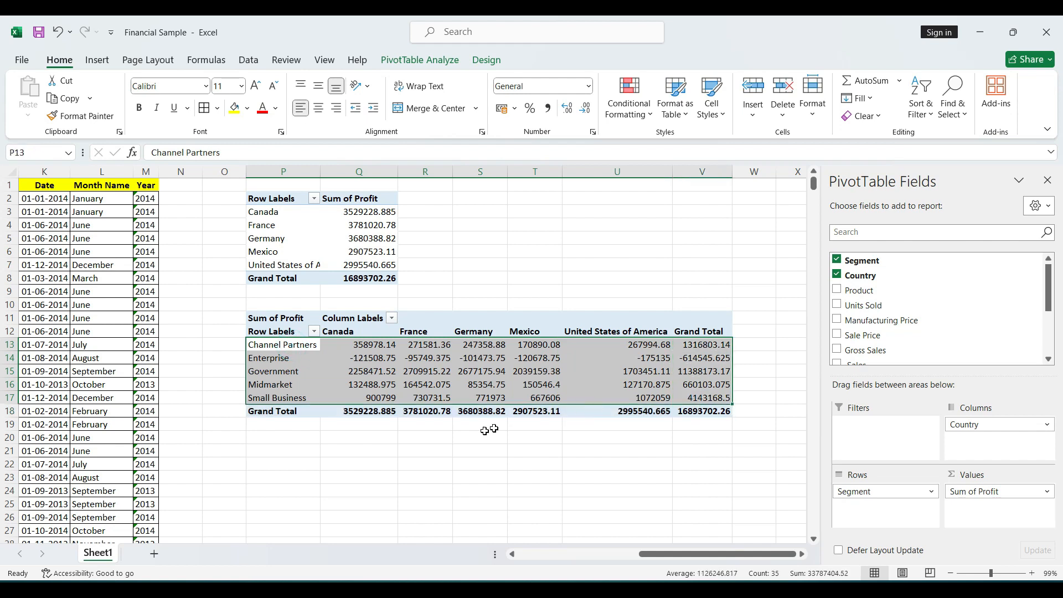
# Step: Duplicate the country profit PivotTable below the segment PivotTable, starting at cell P22
pyautogui.click(428, 439)
pyautogui.moveTo(274, 198); pyautogui.dragTo(339, 275)
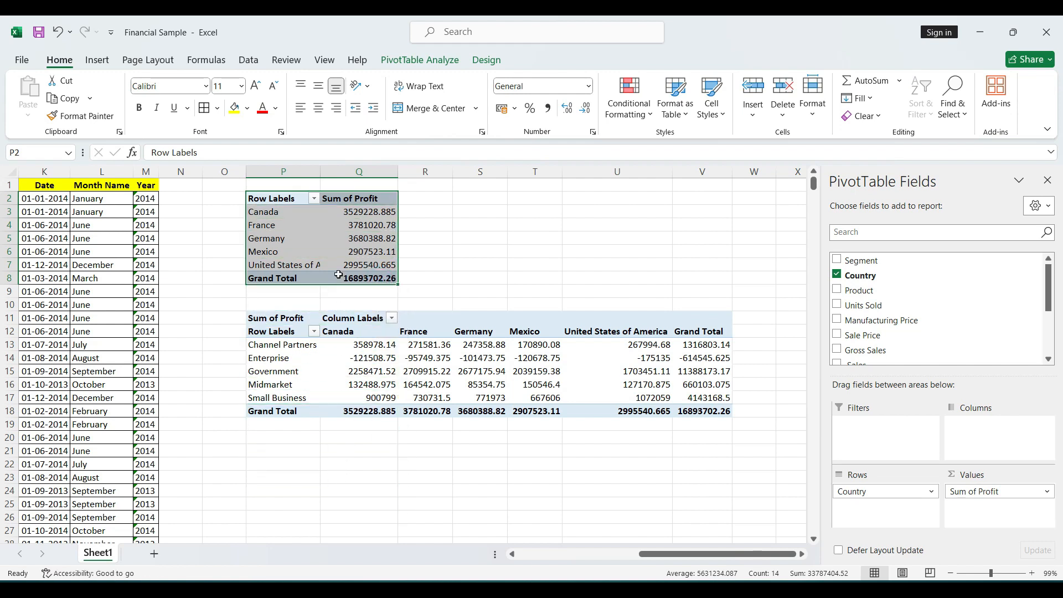
pyautogui.hotkey('ctrl', 'c')
pyautogui.scroll(-4, 338, 274)
pyautogui.click(302, 290)
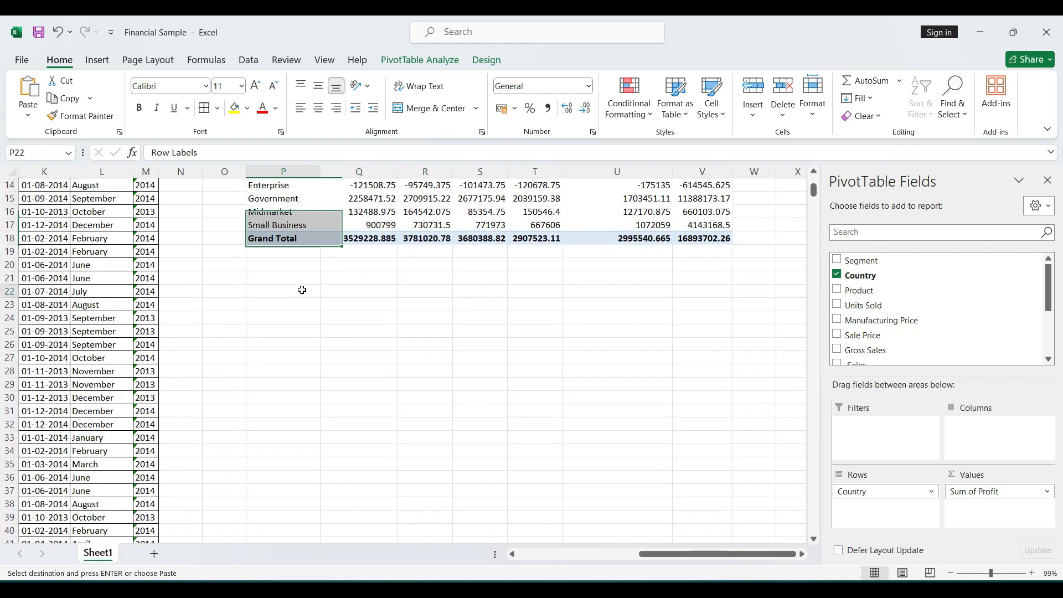
pyautogui.hotkey('ctrl', 'v')
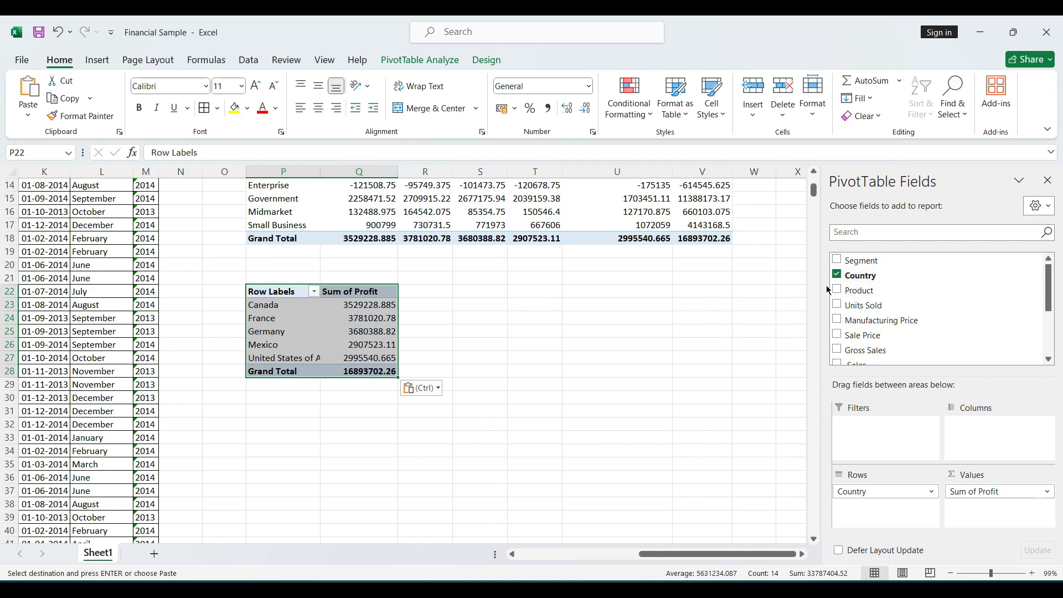
# Step: Check the Country column in the source table
pyautogui.hscroll(-5, 173, 372)
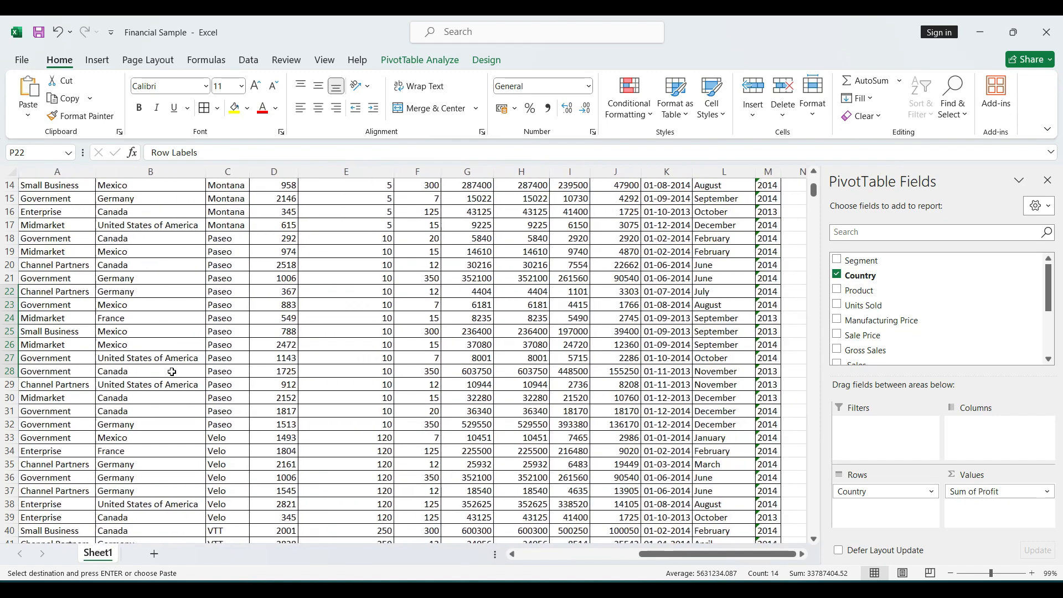
pyautogui.scroll(5, 172, 372)
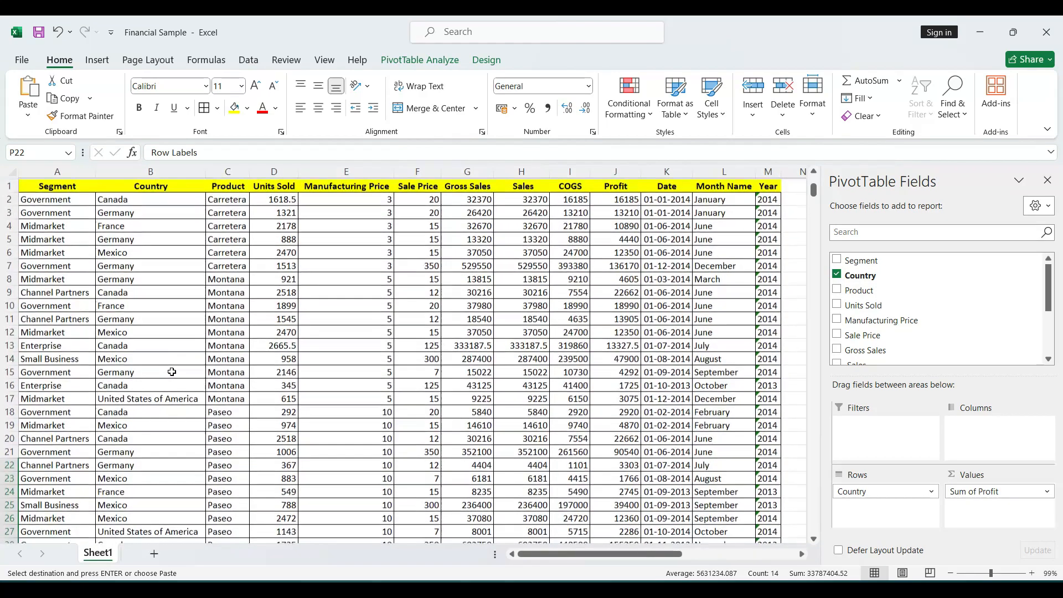
pyautogui.click(140, 173)
pyautogui.click(125, 197)
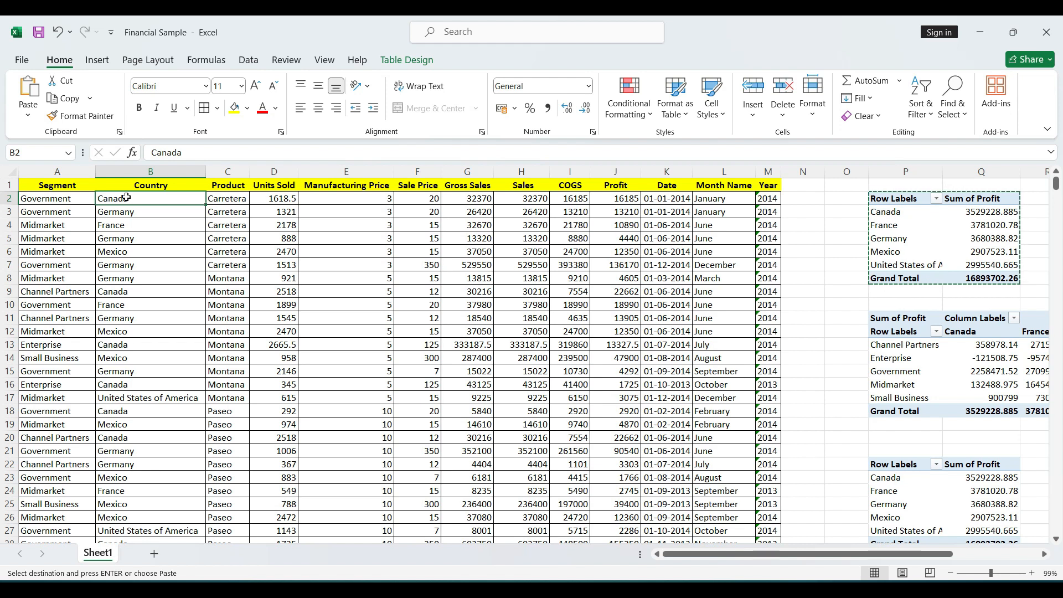
# Step: Replace Sum of Profit with a count of the Country field as the values of the copied PivotTable at P22
pyautogui.hscroll(5, 390, 295)
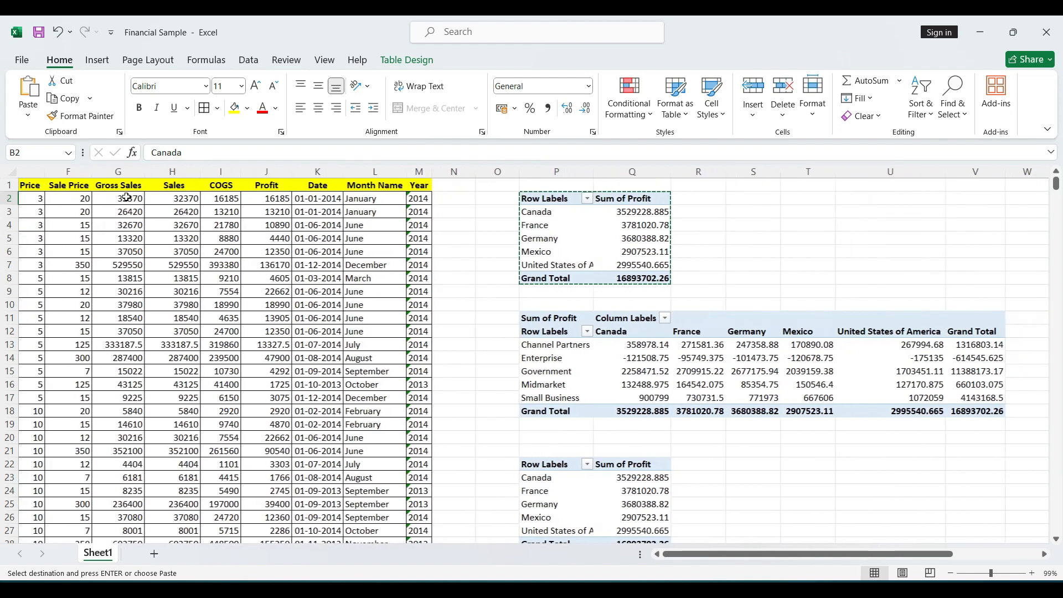
pyautogui.scroll(-5, 391, 295)
pyautogui.scroll(-1, 391, 295)
pyautogui.click(391, 295)
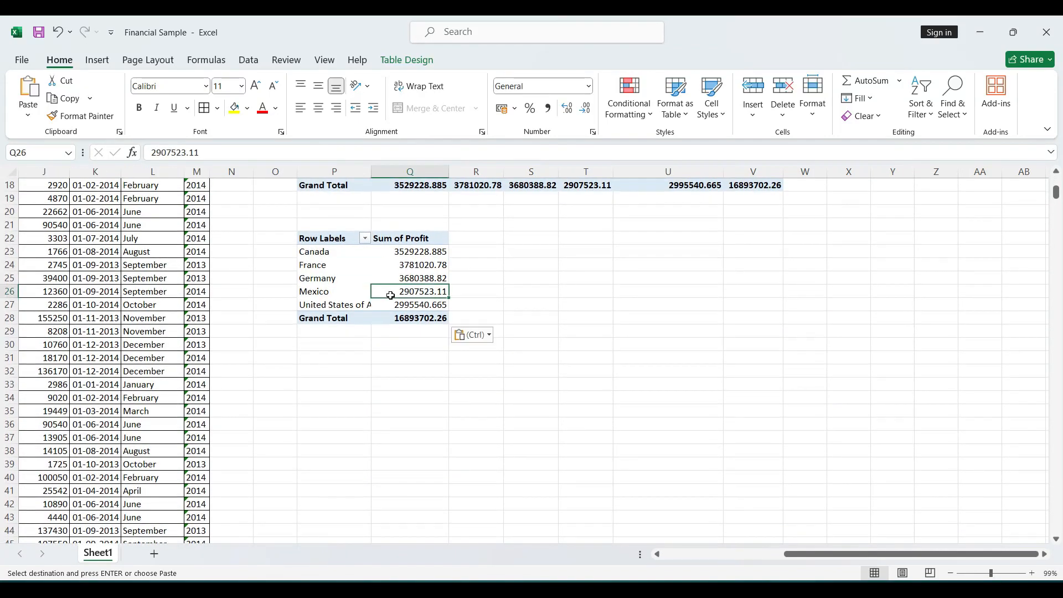
pyautogui.click(427, 251)
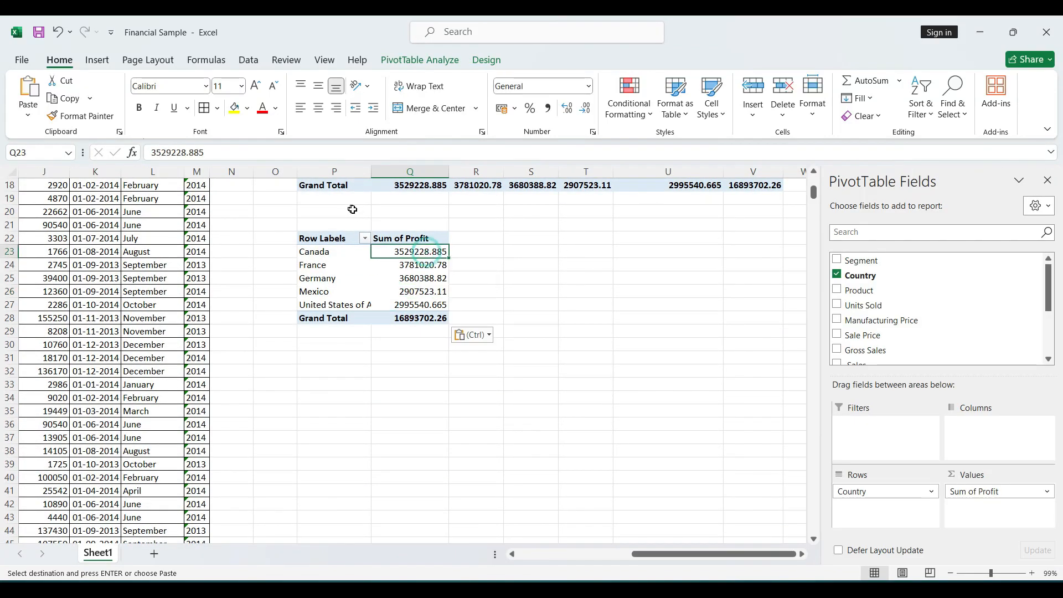
pyautogui.click(333, 227)
pyautogui.click(332, 238)
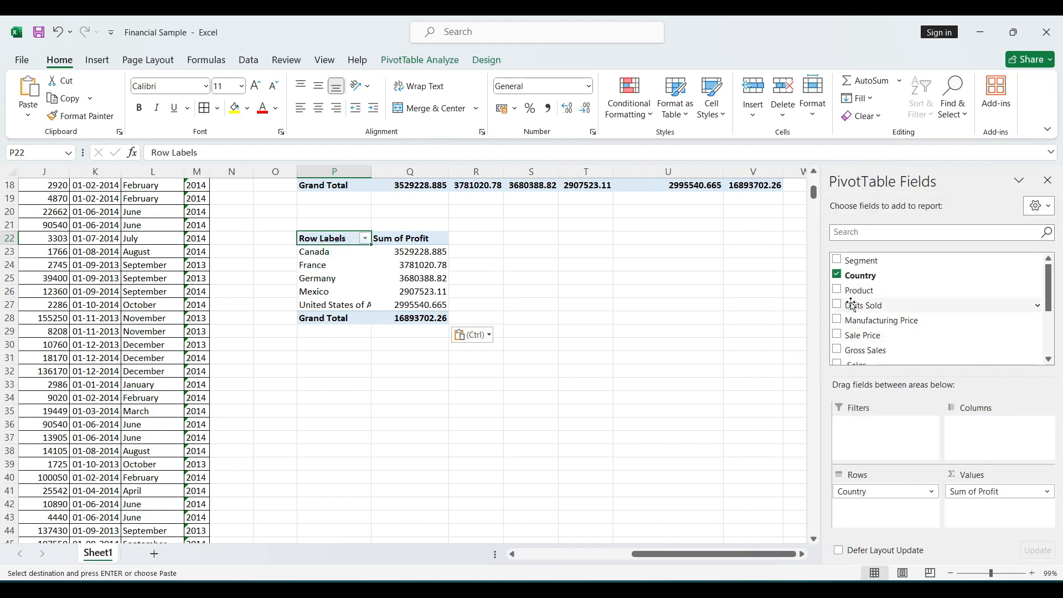
pyautogui.moveTo(976, 500); pyautogui.dragTo(875, 307)
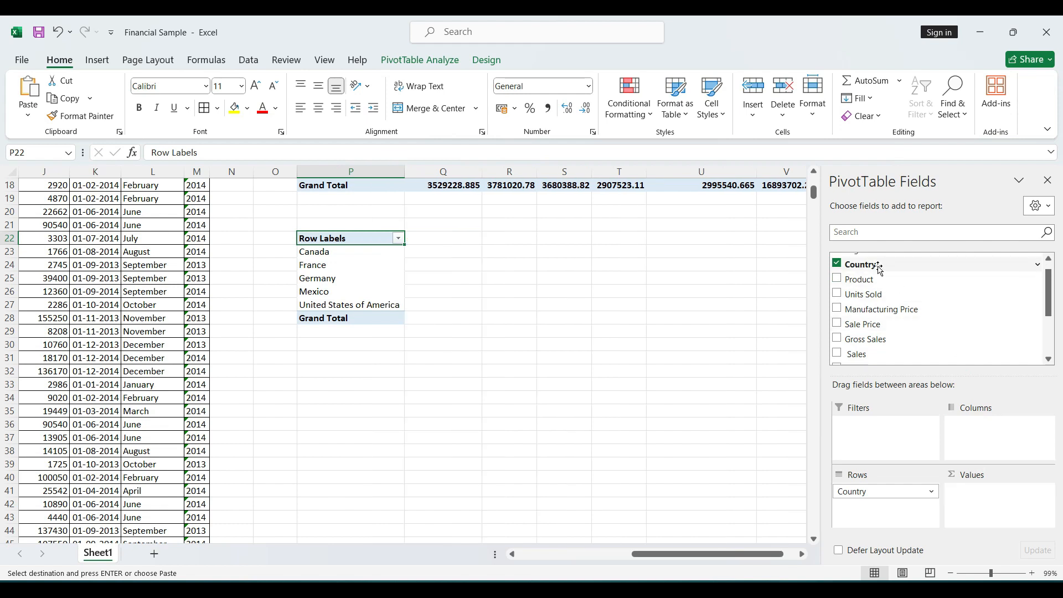
pyautogui.moveTo(881, 269); pyautogui.dragTo(988, 495)
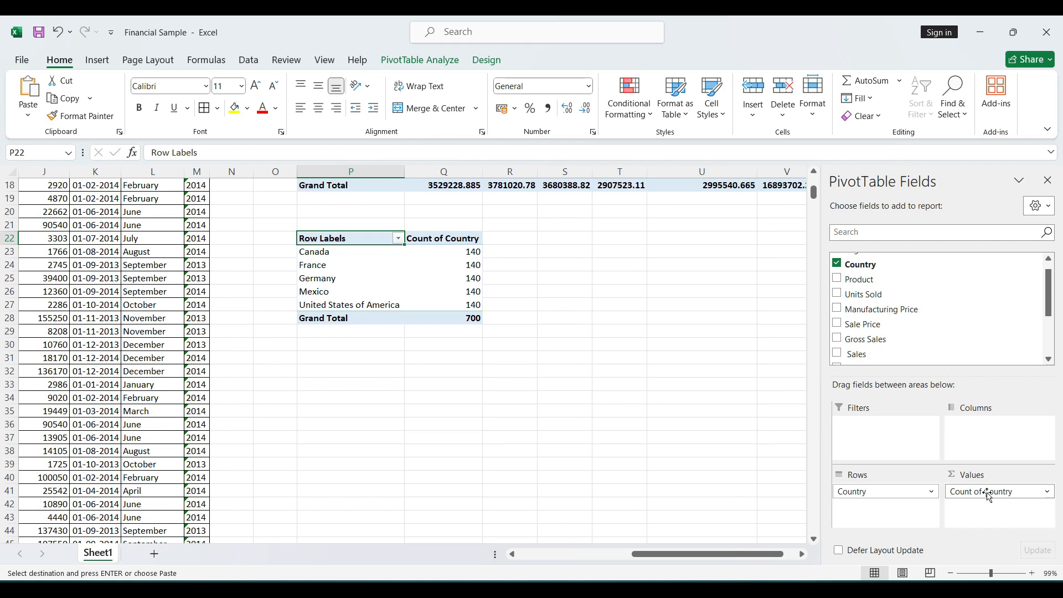
# Step: Examine the count for each country and the grand total in the third PivotTable
pyautogui.click(311, 252)
pyautogui.click(422, 248)
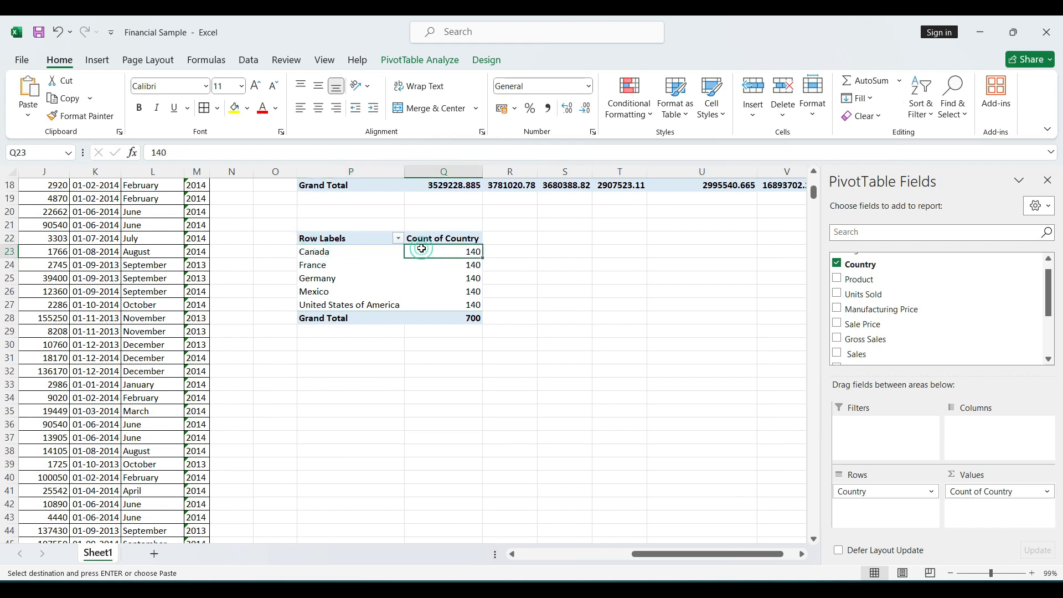
pyautogui.moveTo(433, 258); pyautogui.dragTo(434, 258)
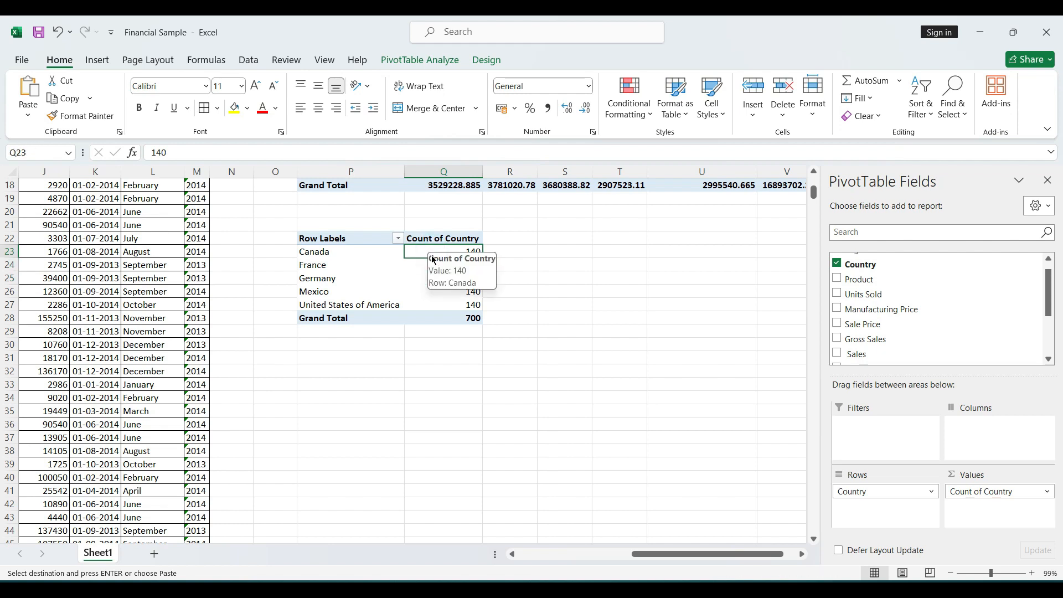
pyautogui.click(422, 264)
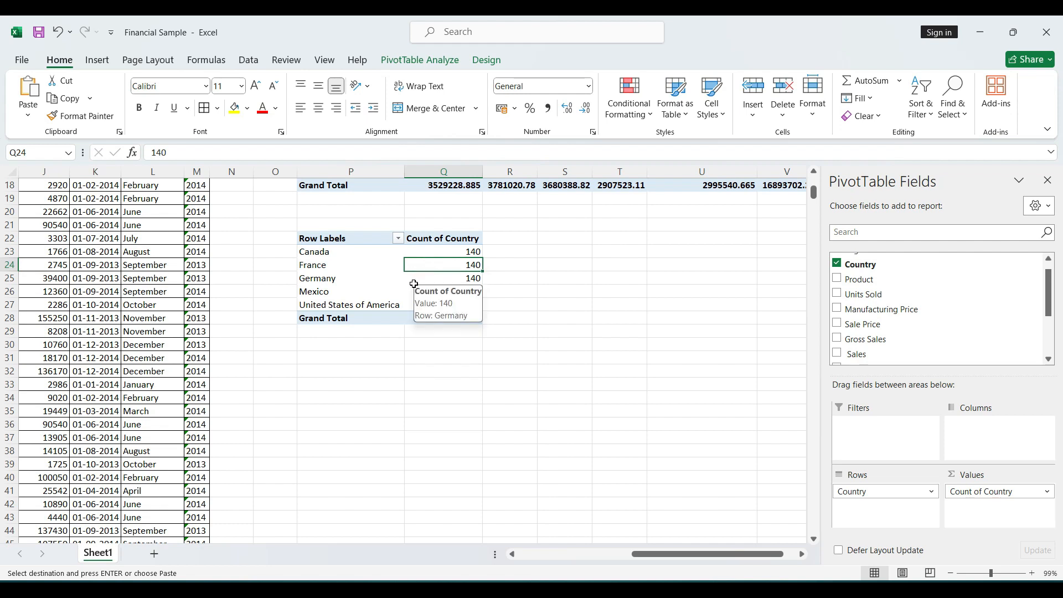
pyautogui.click(462, 321)
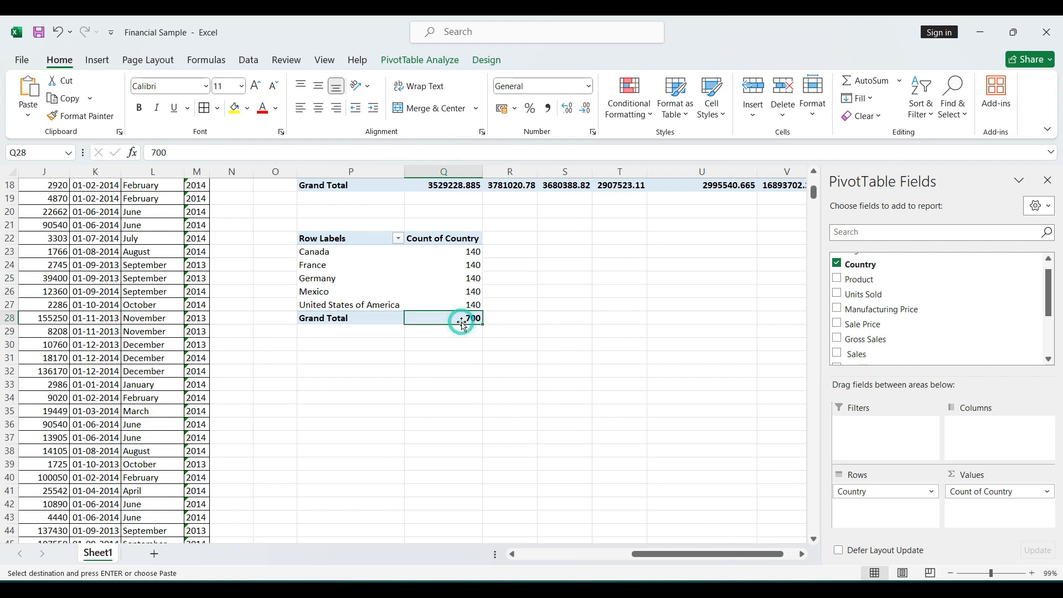
# Step: Select the source table's entire Month Name column and compare its entry count with the third PivotTable's grand total
pyautogui.scroll(6, 167, 262)
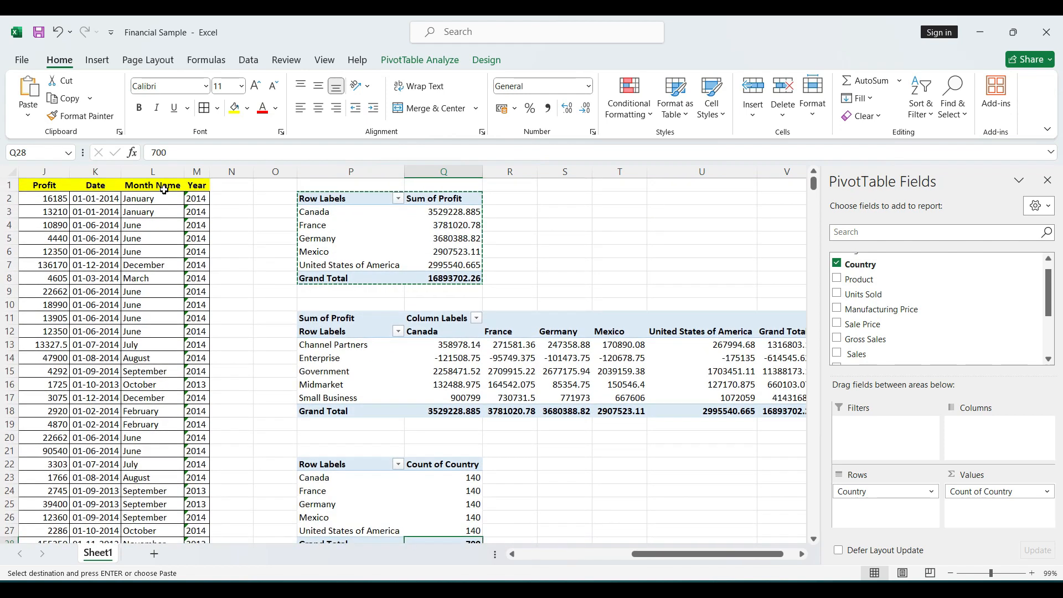
pyautogui.click(162, 186)
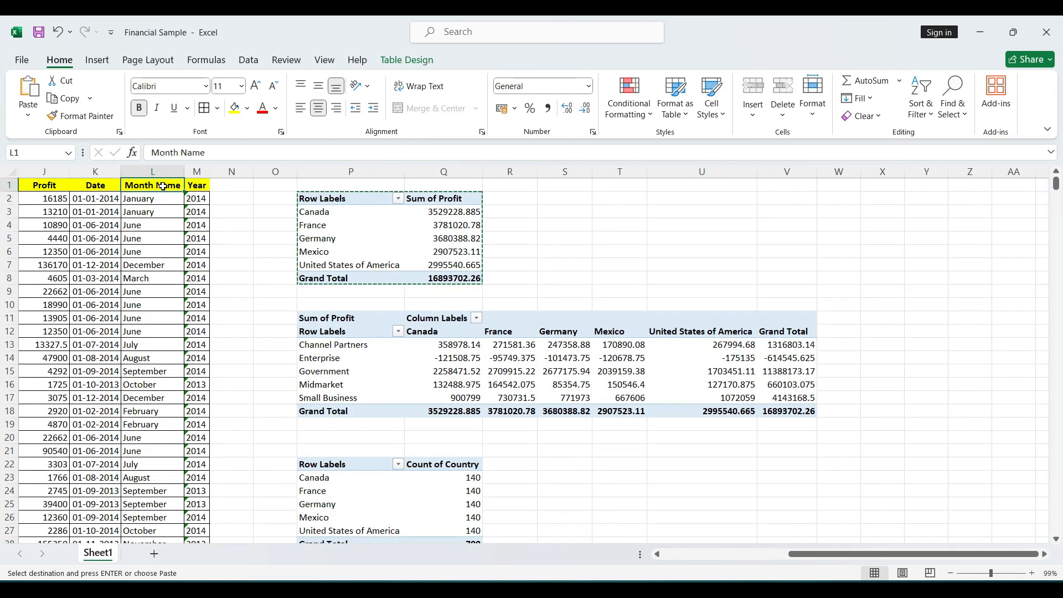
pyautogui.hotkey('ctrl', 'shift', 'Down')
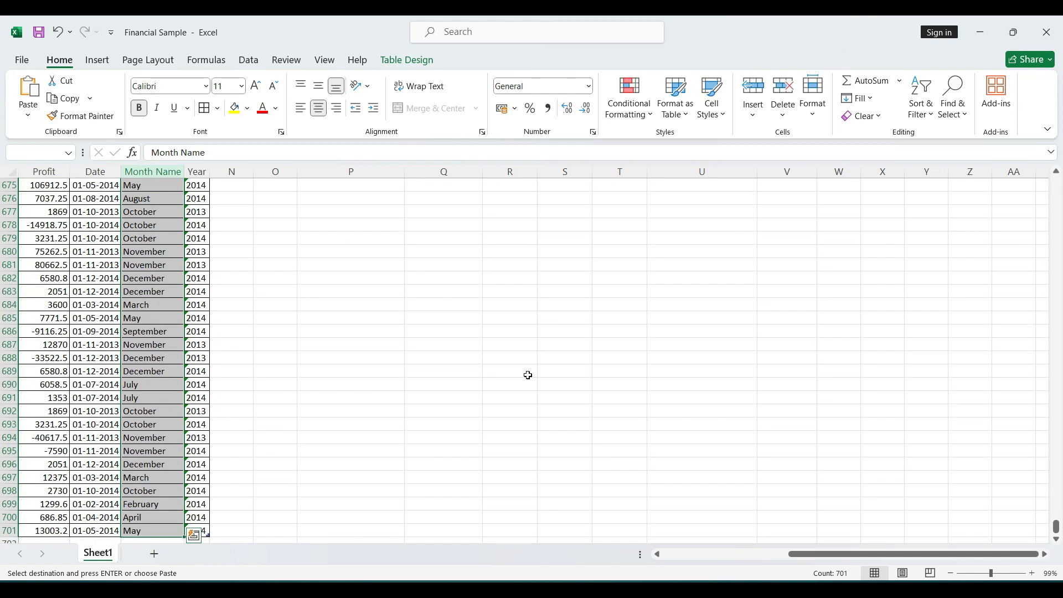
pyautogui.scroll(-2, 528, 375)
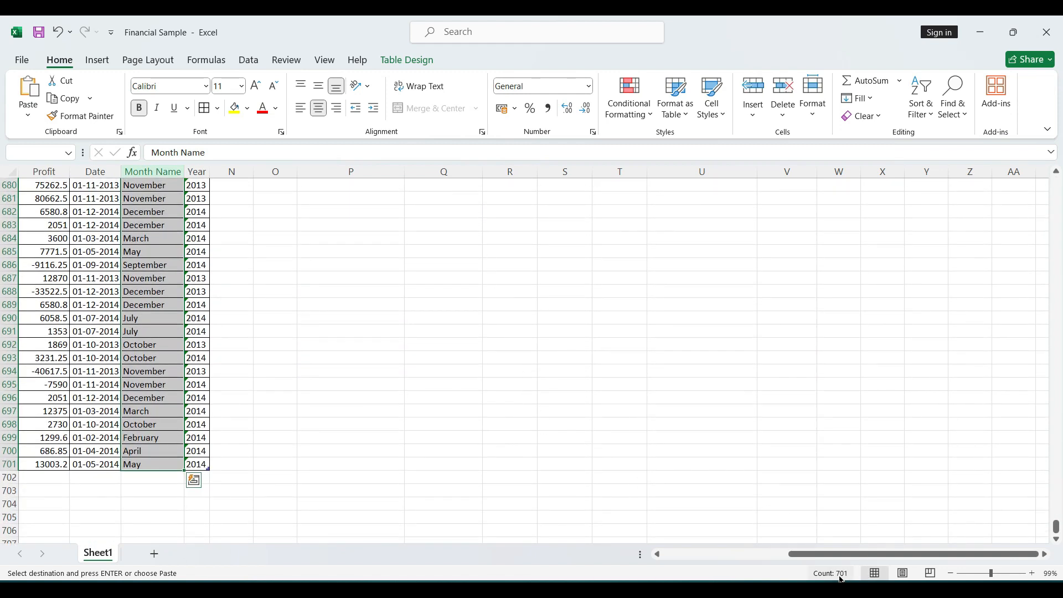
pyautogui.scroll(20, 661, 454)
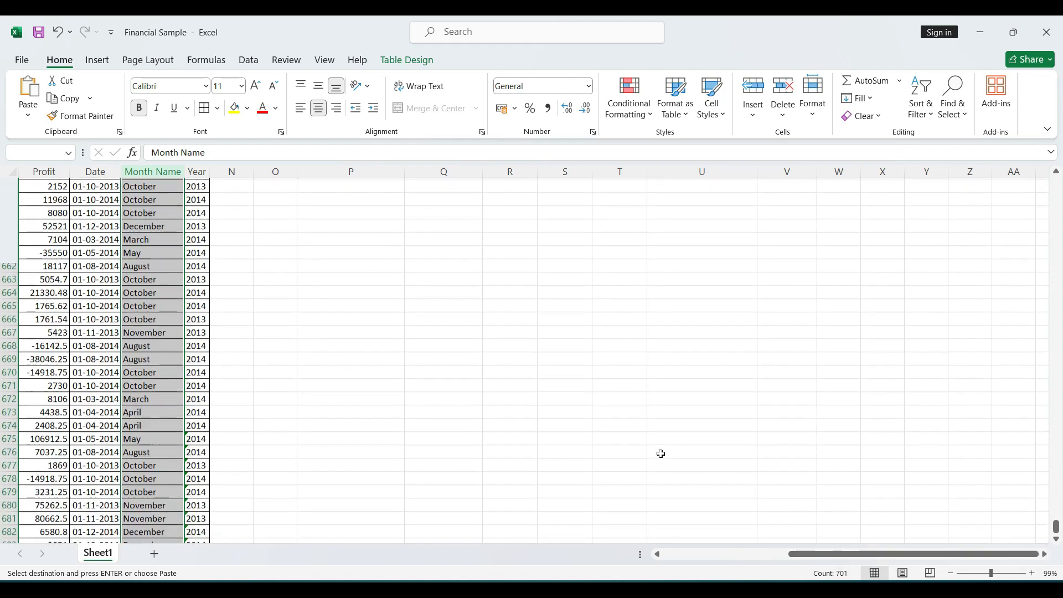
pyautogui.scroll(20, 661, 454)
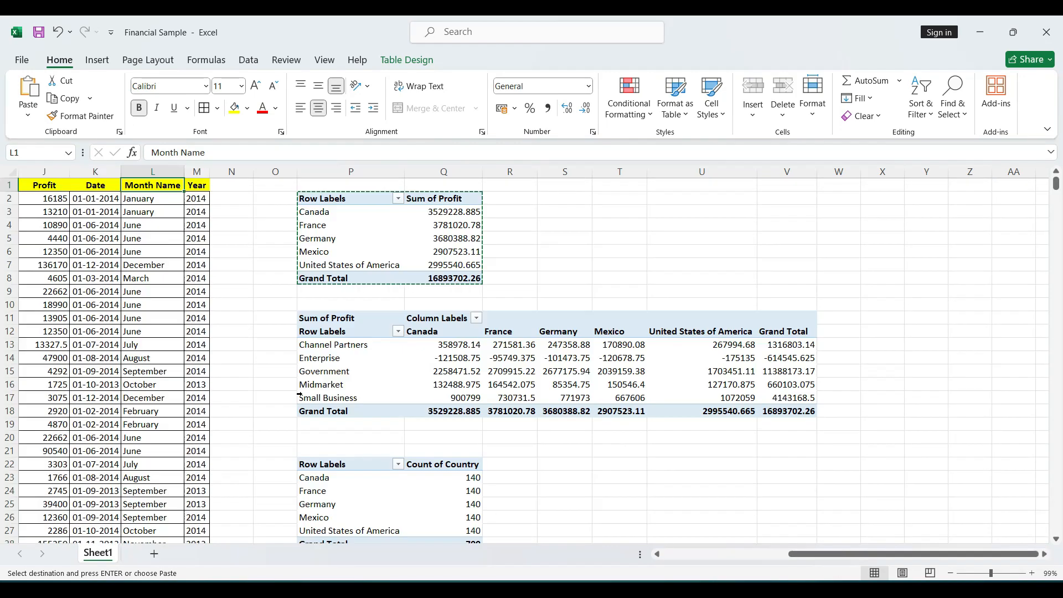
pyautogui.click(129, 185)
pyautogui.moveTo(197, 185); pyautogui.dragTo(117, 184)
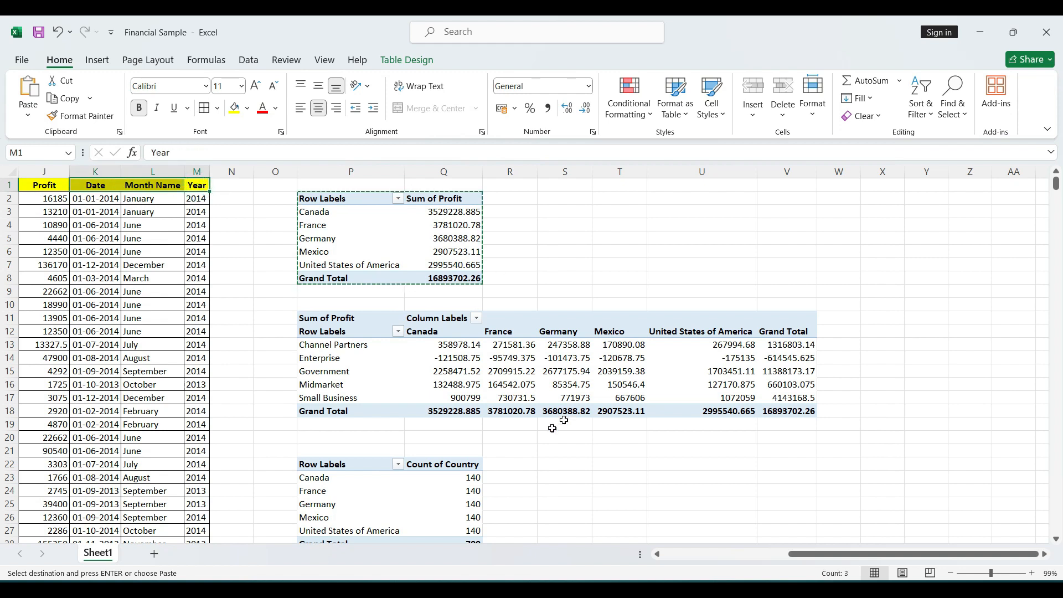
pyautogui.scroll(-3, 536, 434)
pyautogui.click(469, 429)
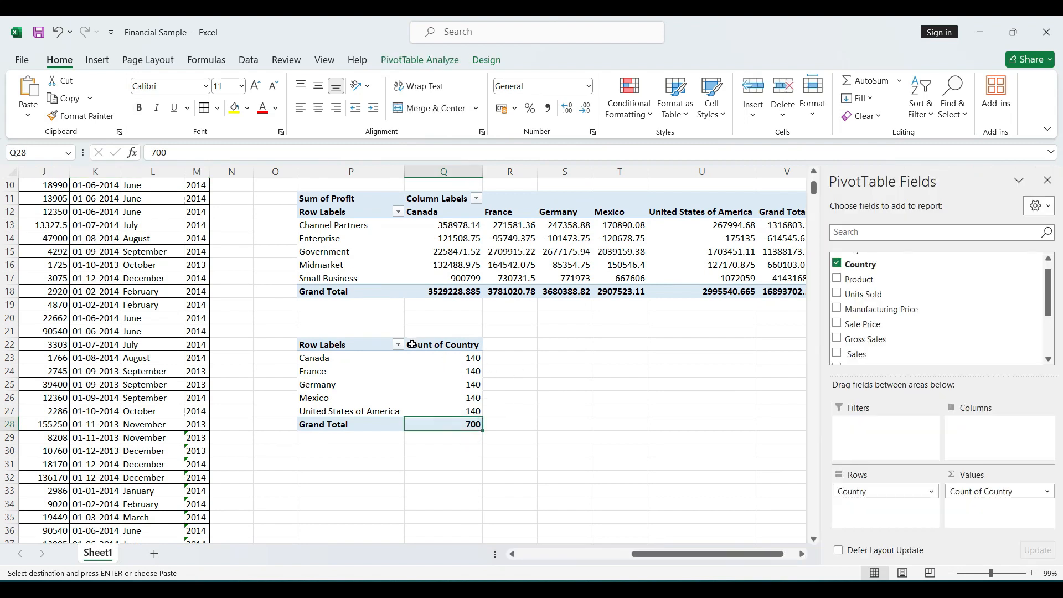
# Step: Filter the first PivotTable's countries to the top 2 items by Sum of Profit and select the filtered rows
pyautogui.scroll(3, 429, 351)
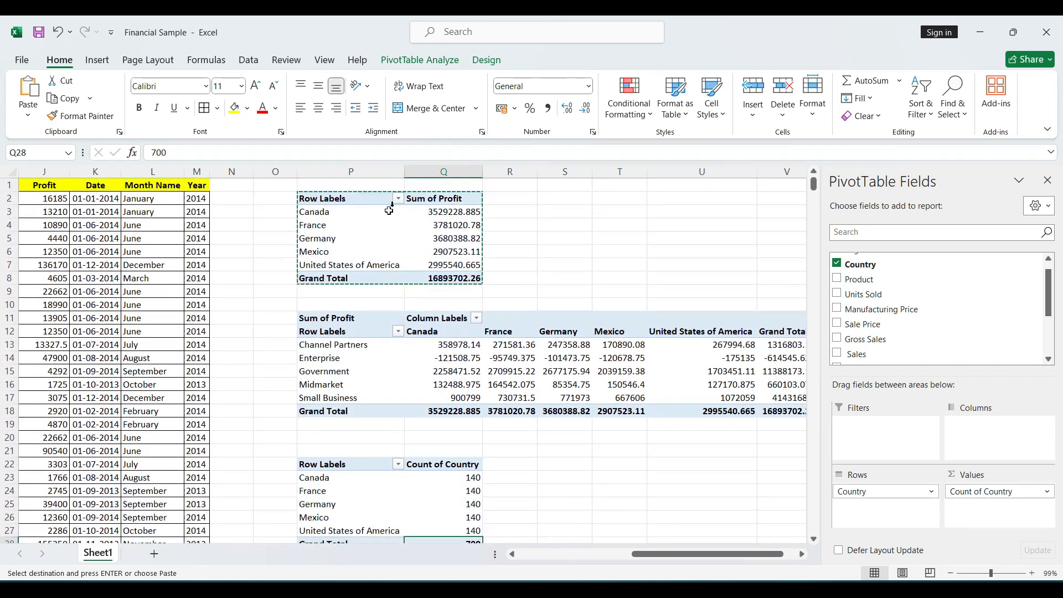
pyautogui.click(406, 209)
pyautogui.click(321, 208)
pyautogui.click(319, 197)
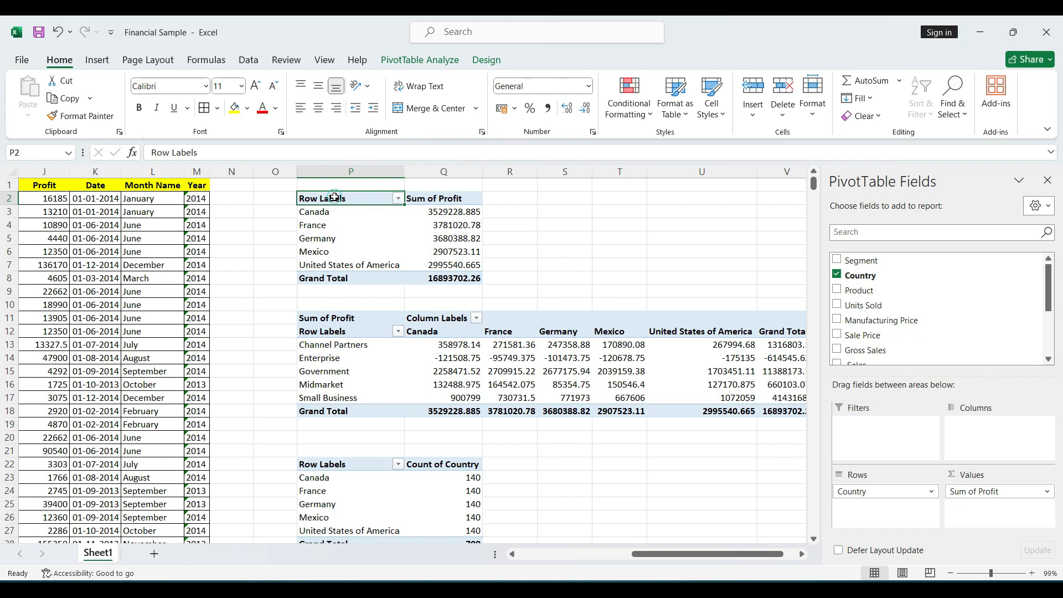
pyautogui.click(419, 200)
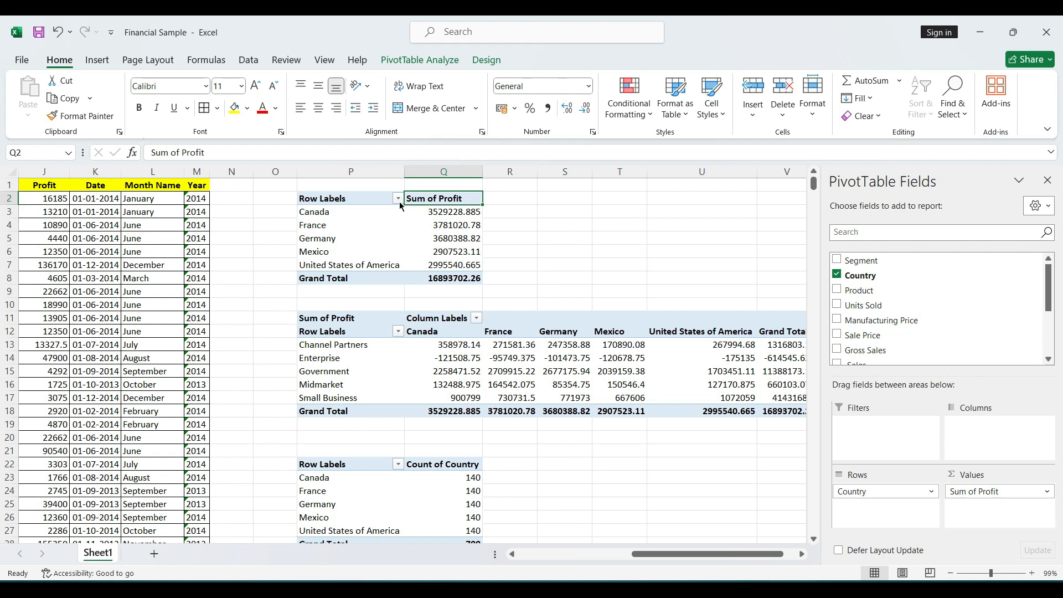
pyautogui.click(398, 199)
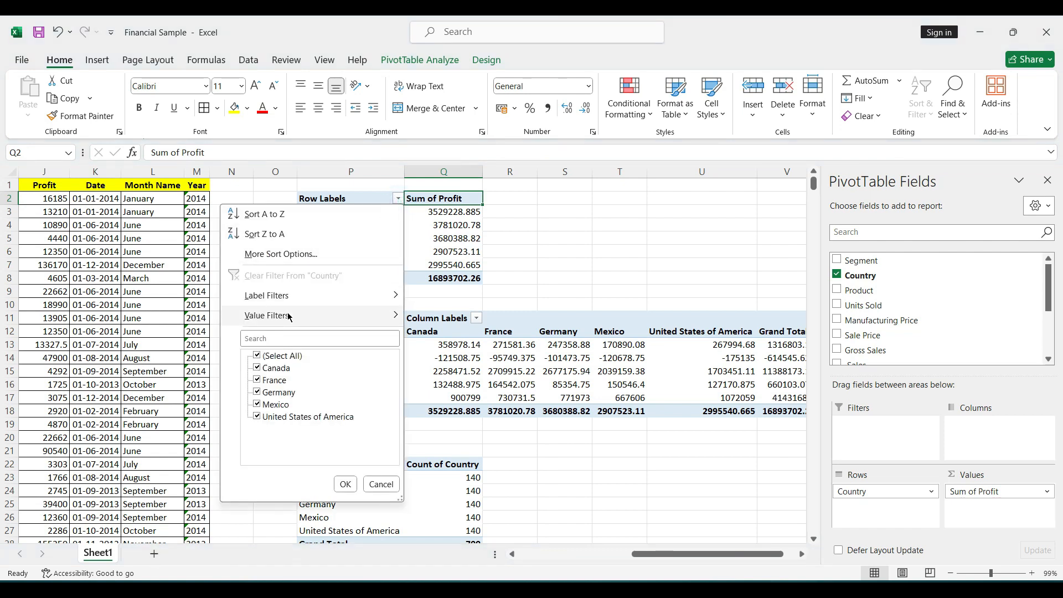
pyautogui.moveTo(286, 321)
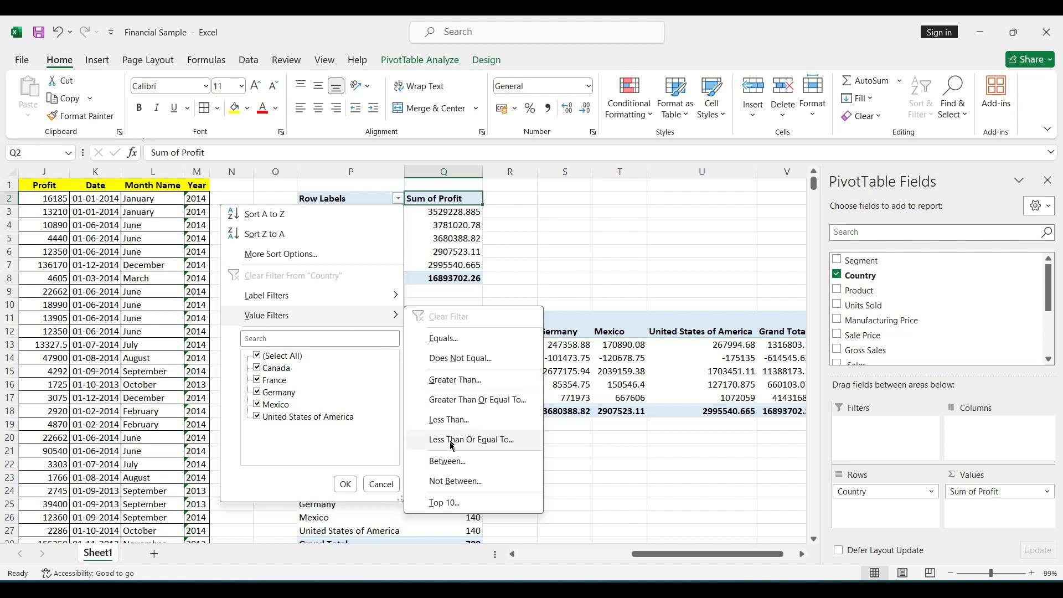
pyautogui.click(444, 502)
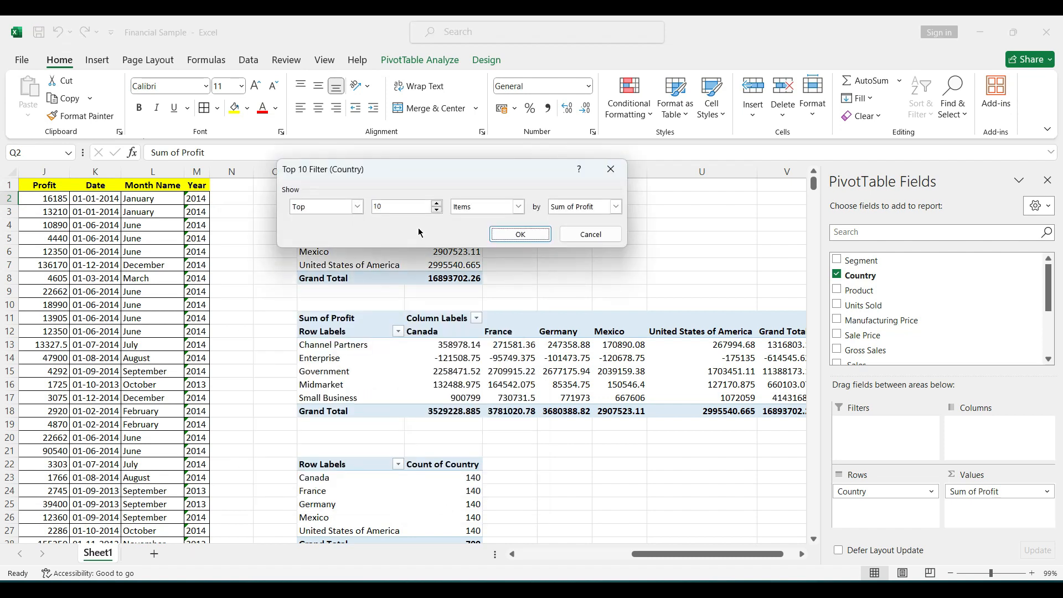
pyautogui.click(398, 205)
pyautogui.write('2')
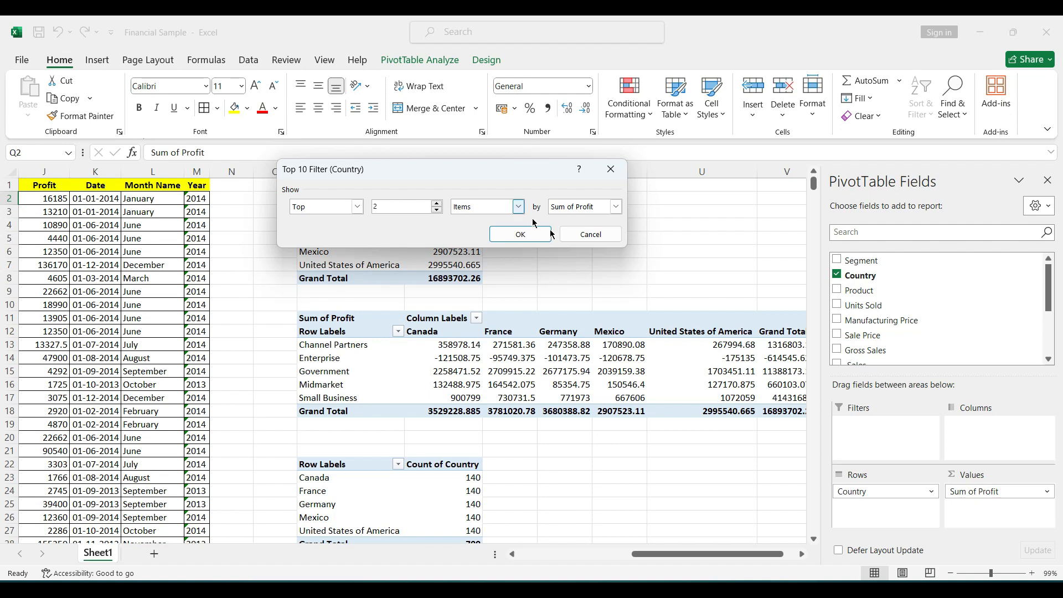
pyautogui.click(509, 239)
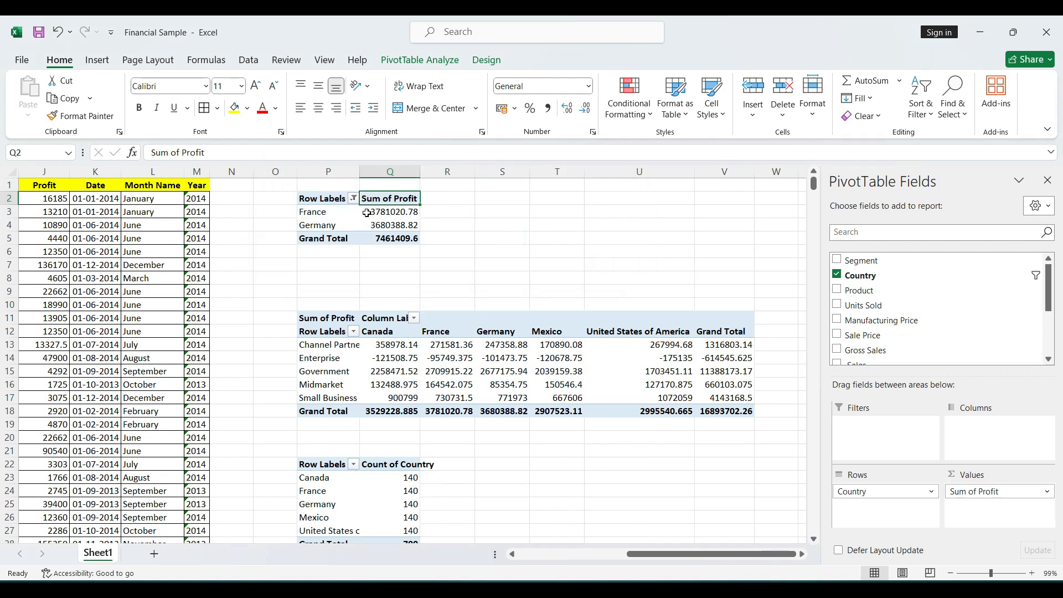
pyautogui.moveTo(331, 214); pyautogui.dragTo(379, 225)
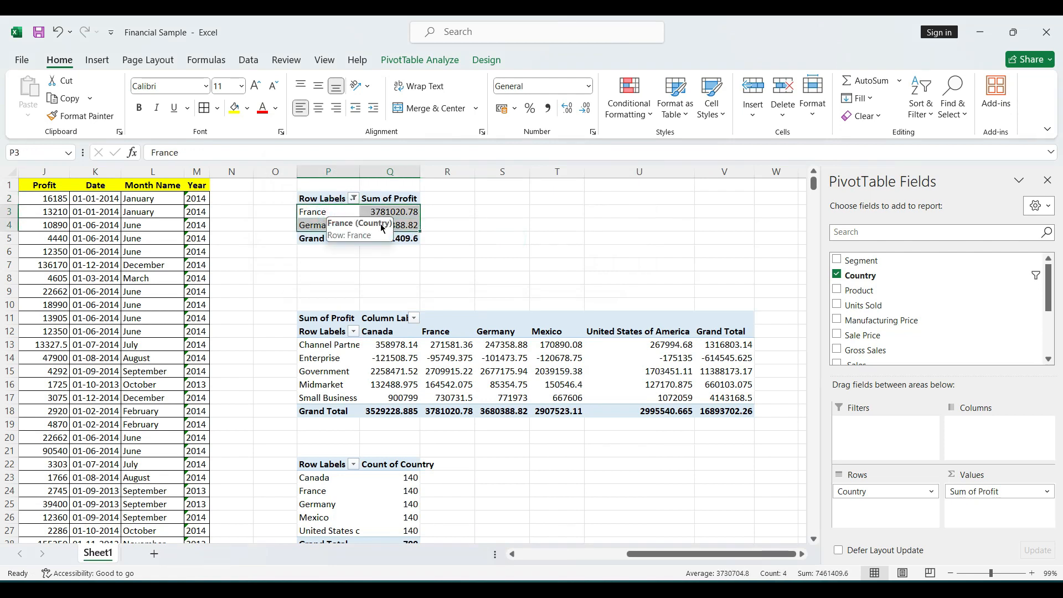
# Step: Filter the first PivotTable's countries to the bottom 2 items by Sum of Profit and select their profit values
pyautogui.click(354, 200)
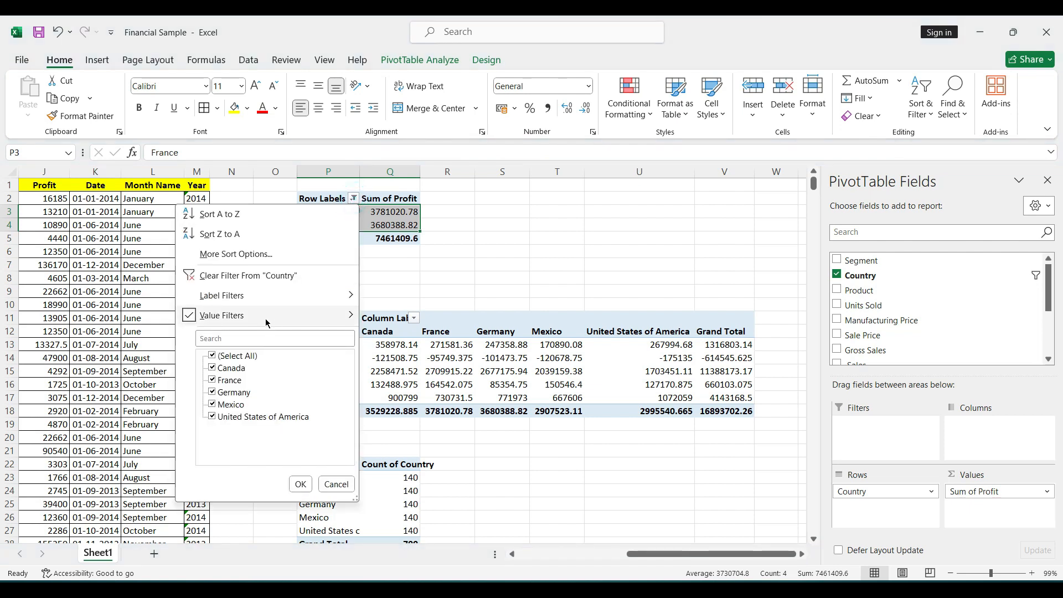
pyautogui.moveTo(267, 321)
pyautogui.click(396, 501)
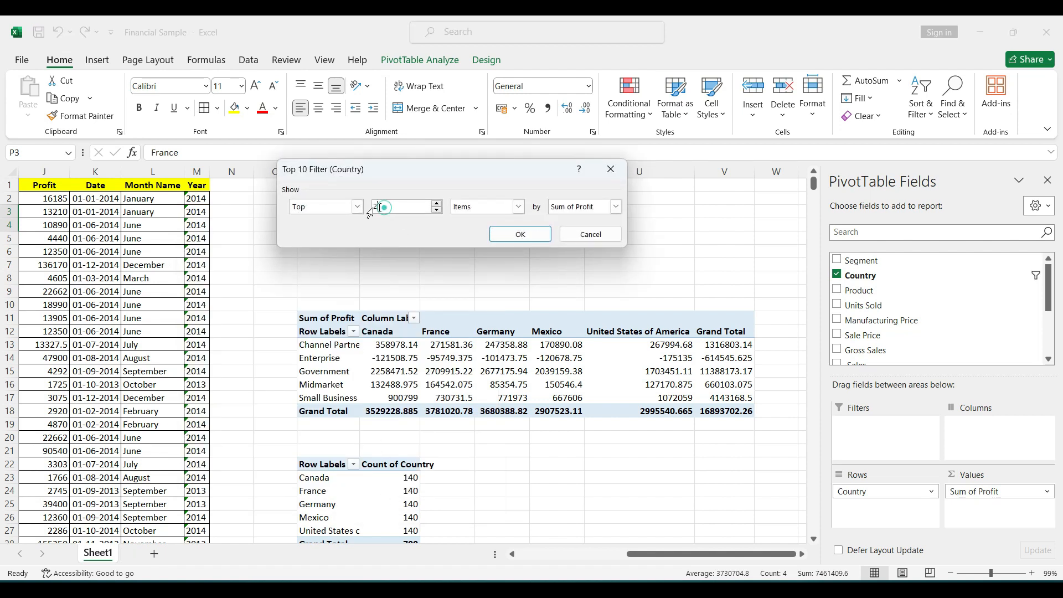
pyautogui.click(357, 207)
pyautogui.click(332, 229)
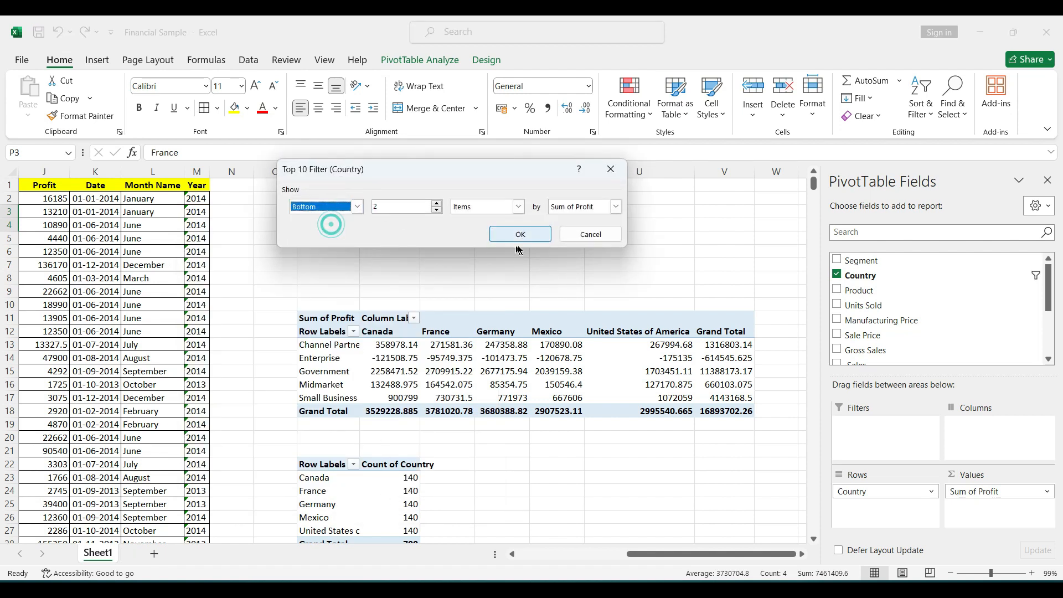
pyautogui.click(521, 234)
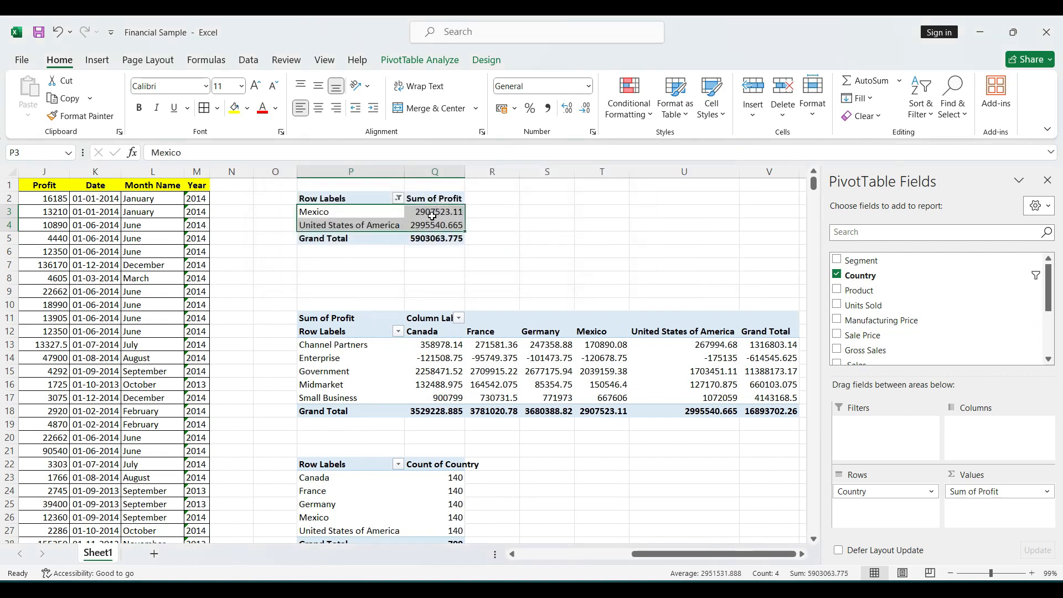
pyautogui.moveTo(435, 212); pyautogui.dragTo(431, 227)
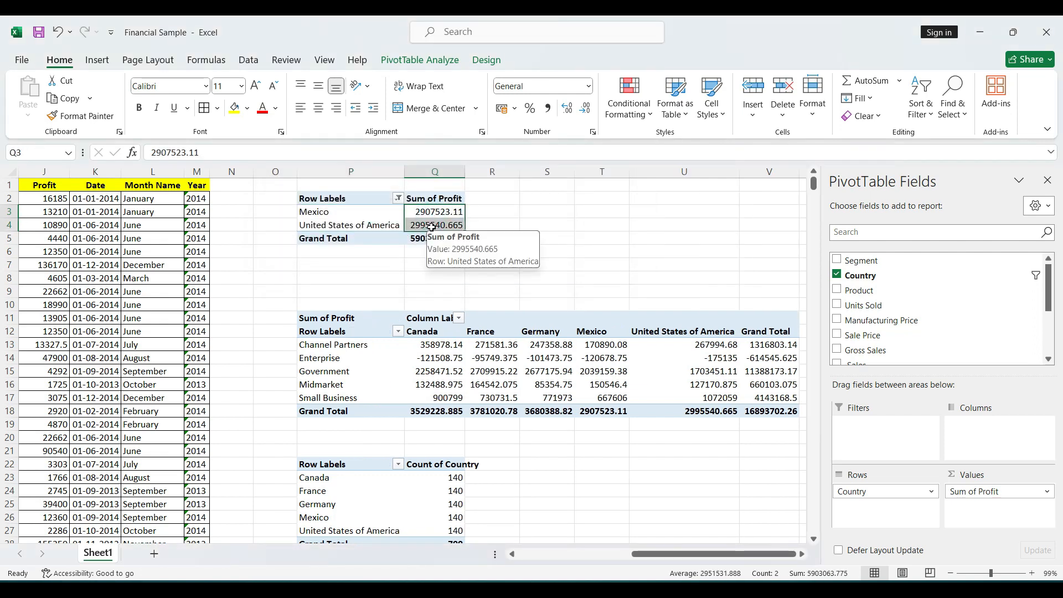
# Step: Clear the Country filter from the first PivotTable and select Canada's Sum of Profit value
pyautogui.click(398, 198)
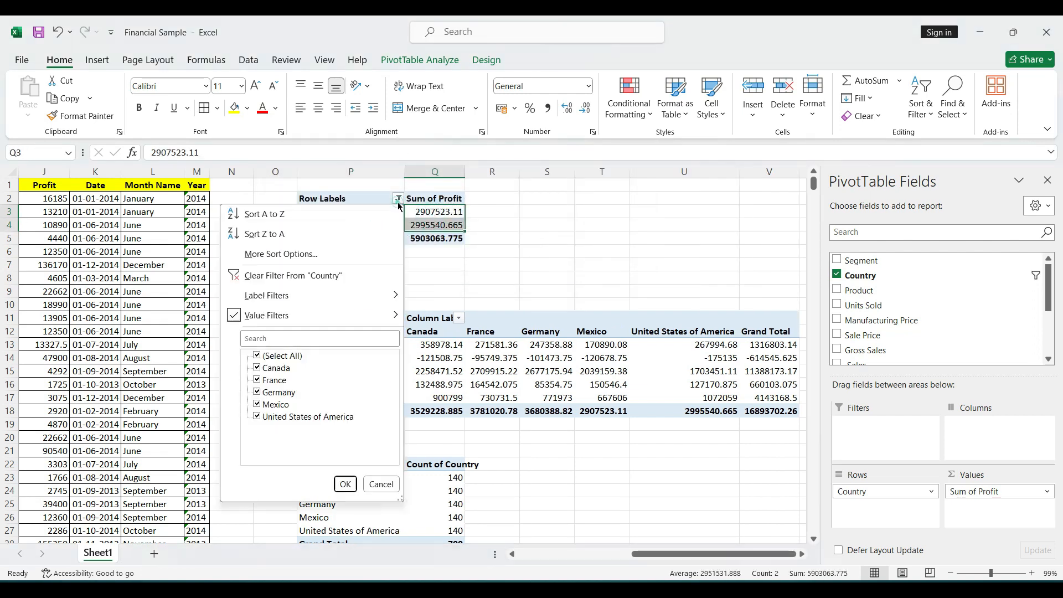
pyautogui.click(298, 272)
pyautogui.click(451, 212)
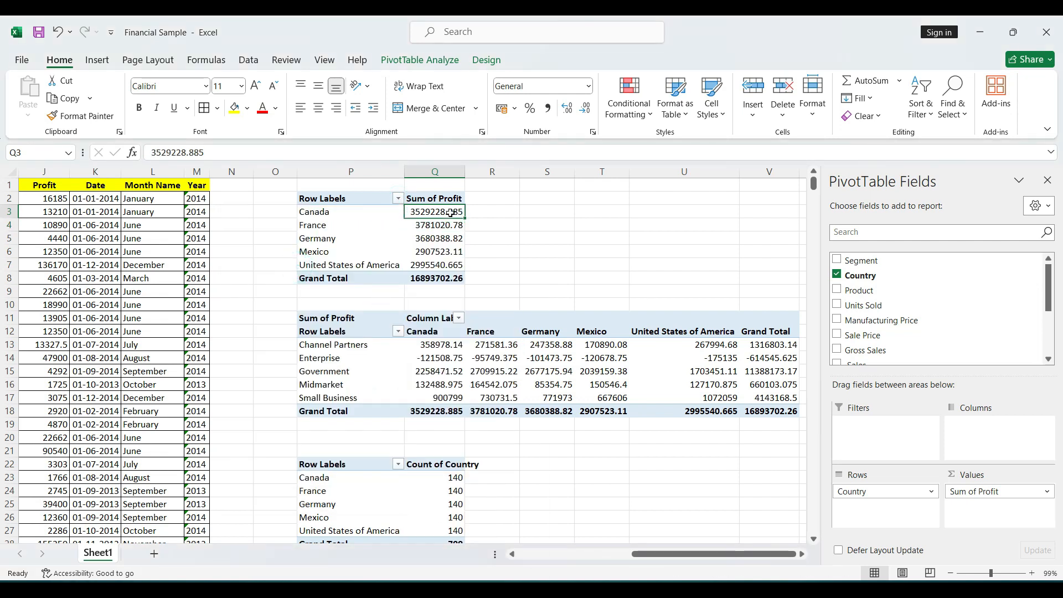
# Step: Add Units Sold to the first PivotTable's values and place Segment as its report filter
pyautogui.hscroll(2, 509, 290)
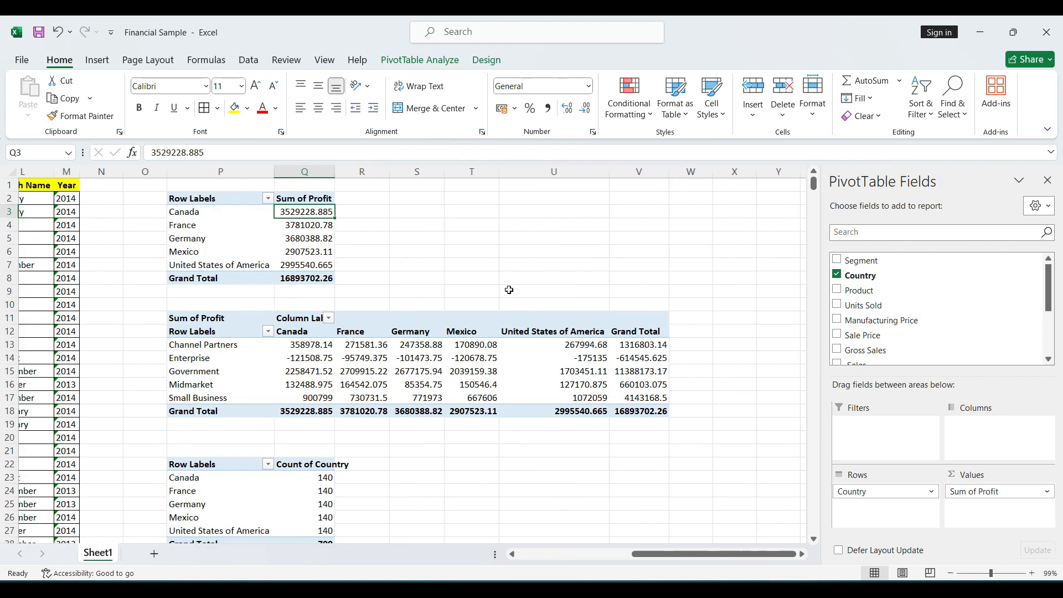
pyautogui.hscroll(-1, 509, 290)
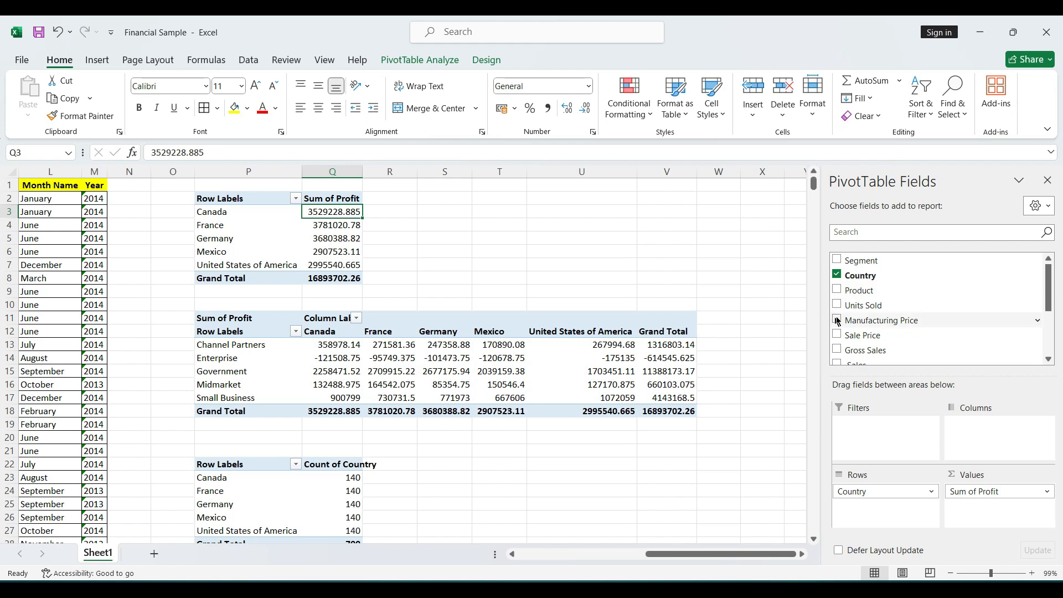
pyautogui.scroll(-2, 880, 304)
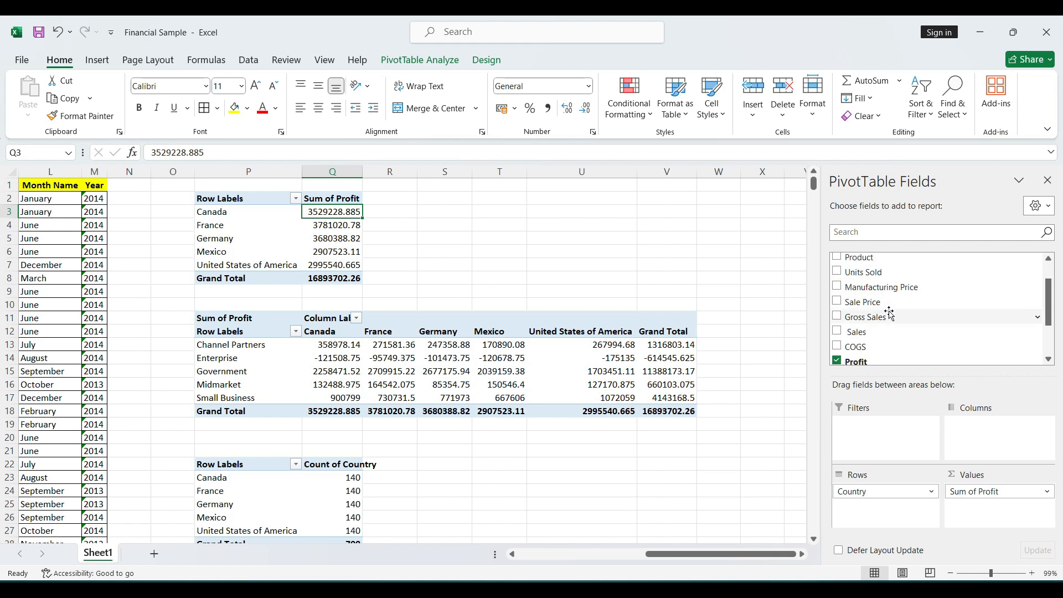
pyautogui.hscroll(-2, 591, 355)
pyautogui.hscroll(3, 591, 355)
pyautogui.scroll(2, 987, 254)
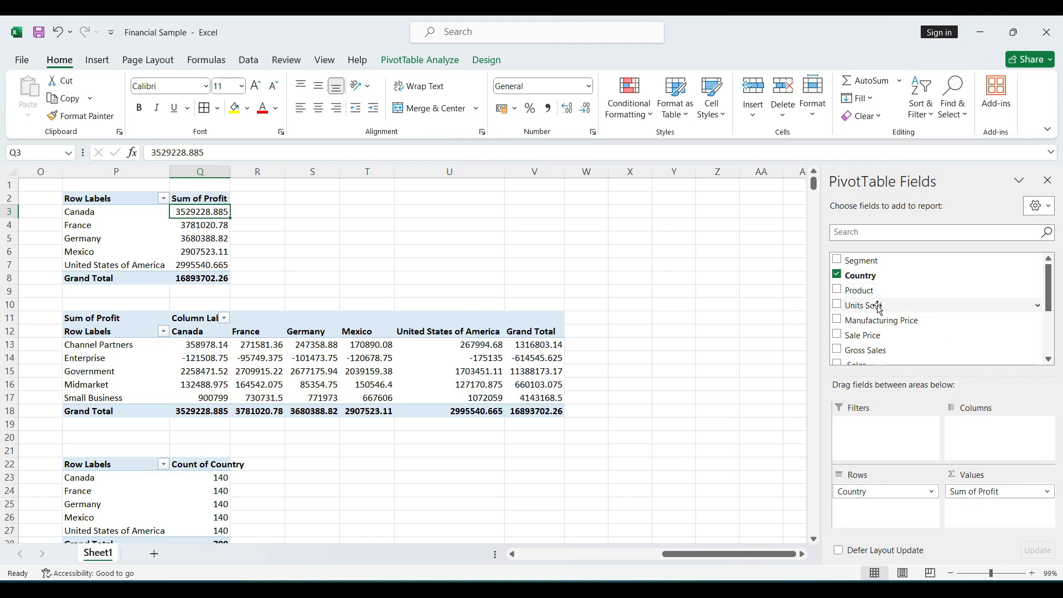
pyautogui.moveTo(878, 305); pyautogui.dragTo(1009, 506)
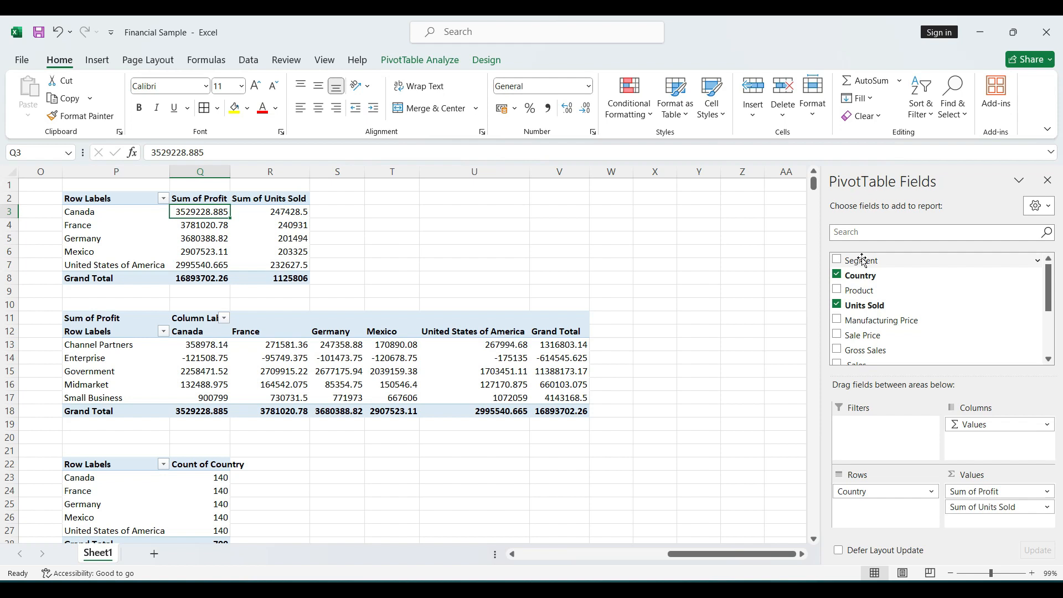
pyautogui.moveTo(862, 260); pyautogui.dragTo(874, 432)
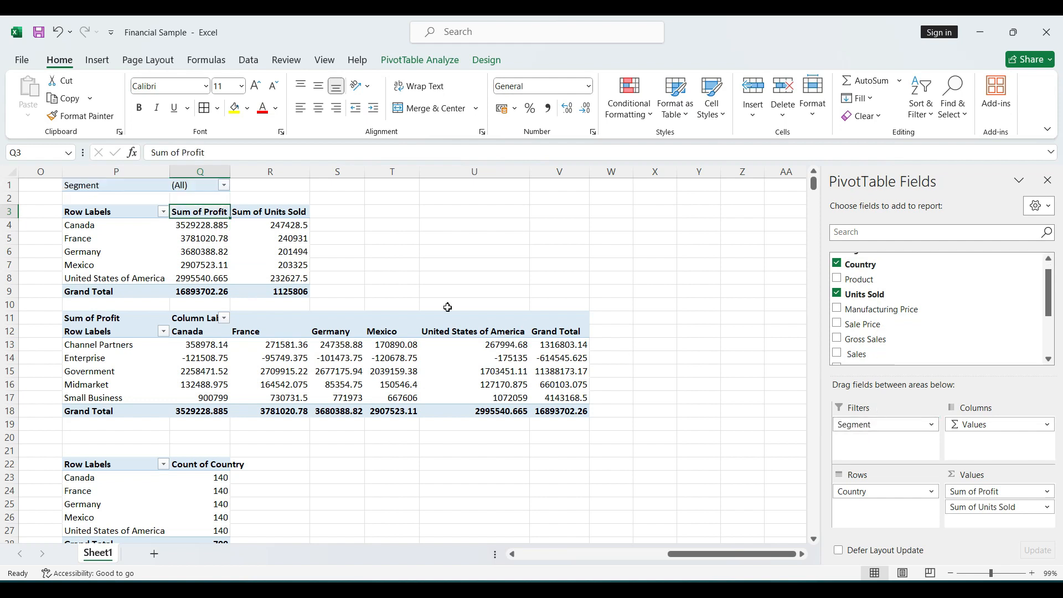
pyautogui.hscroll(-3, 447, 308)
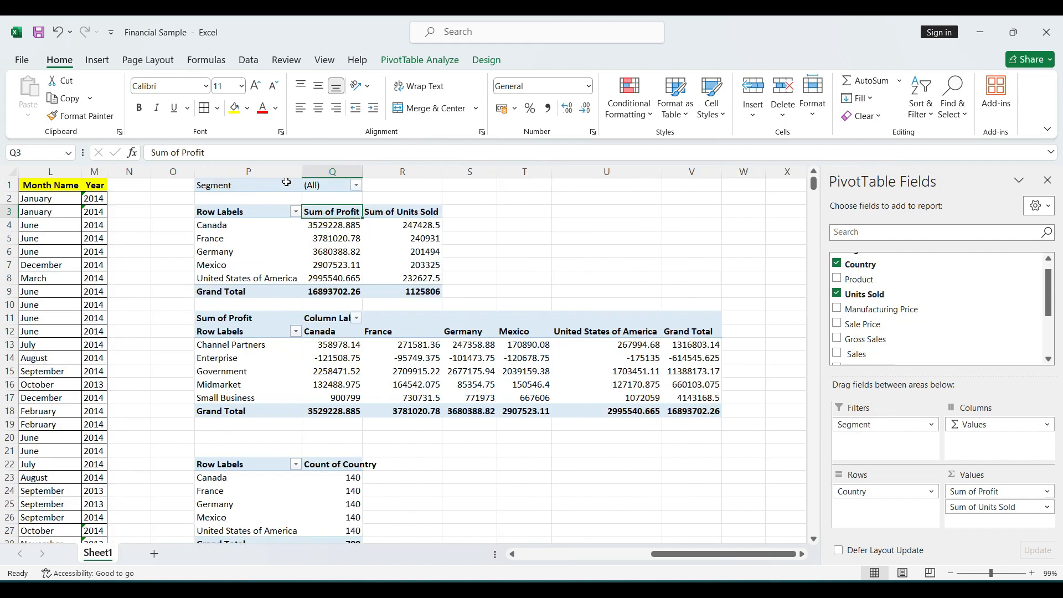
# Step: Filter the first PivotTable to the Government segment and check Canada's profit and units sold
pyautogui.click(356, 185)
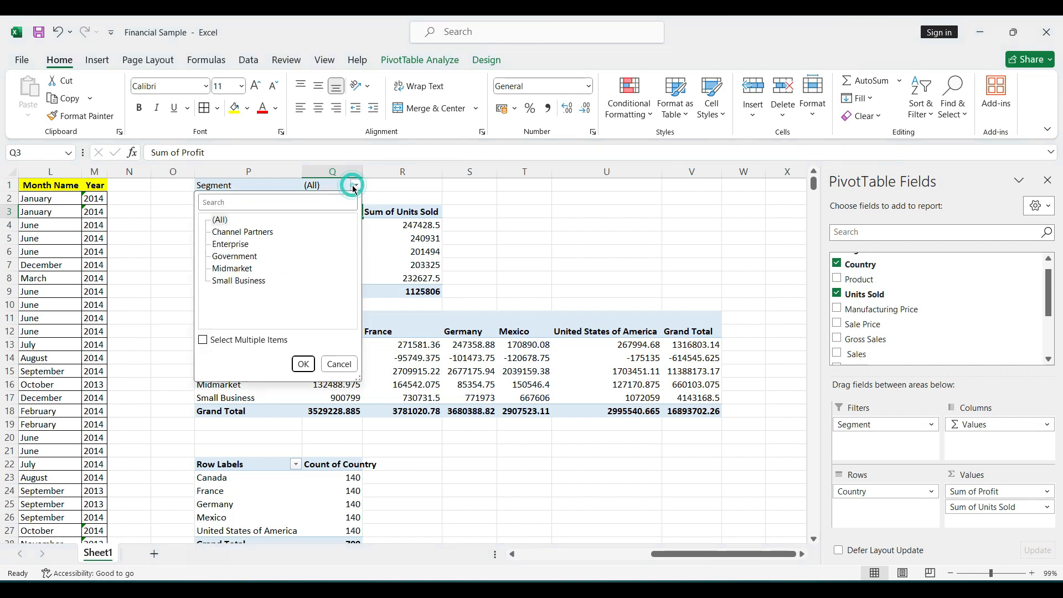
pyautogui.click(227, 258)
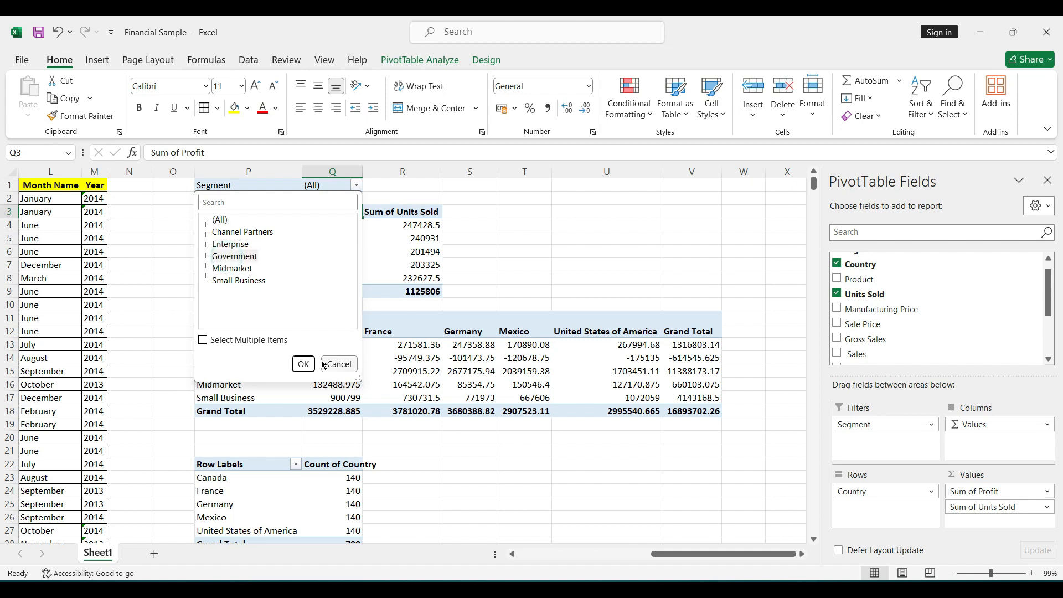
pyautogui.click(303, 364)
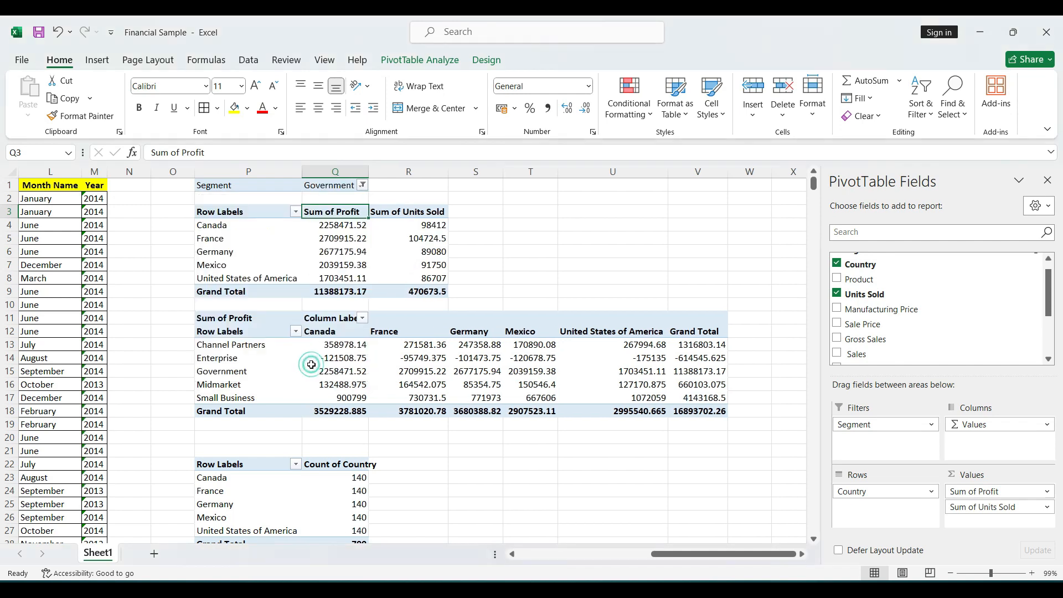
pyautogui.click(325, 226)
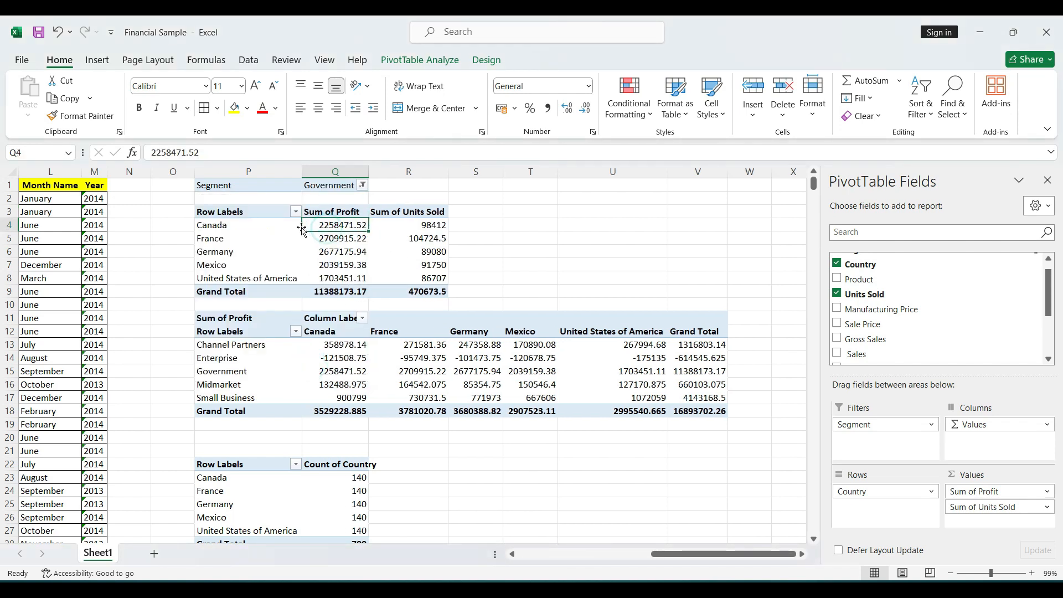
pyautogui.click(407, 227)
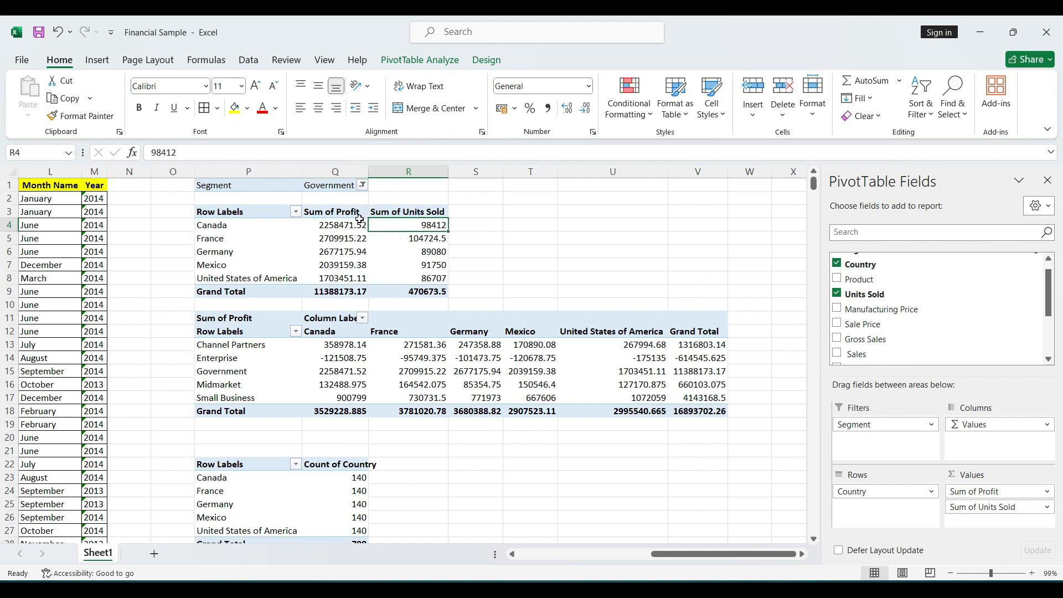
# Step: Allow multiple items in the Segment report filter and show only Channel Partners and Midmarket, leaving out Government
pyautogui.click(361, 186)
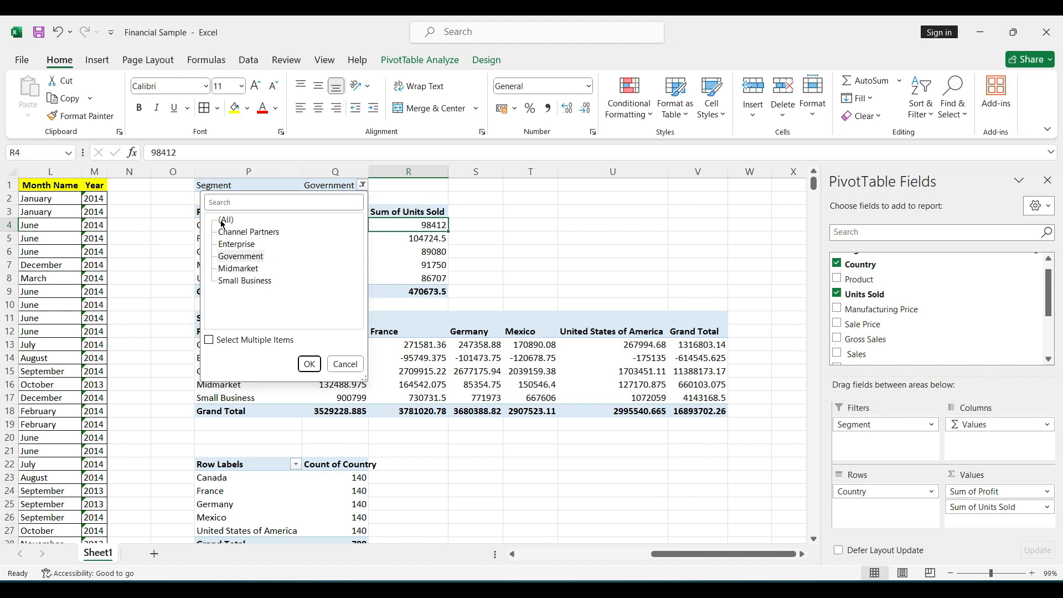
pyautogui.click(209, 340)
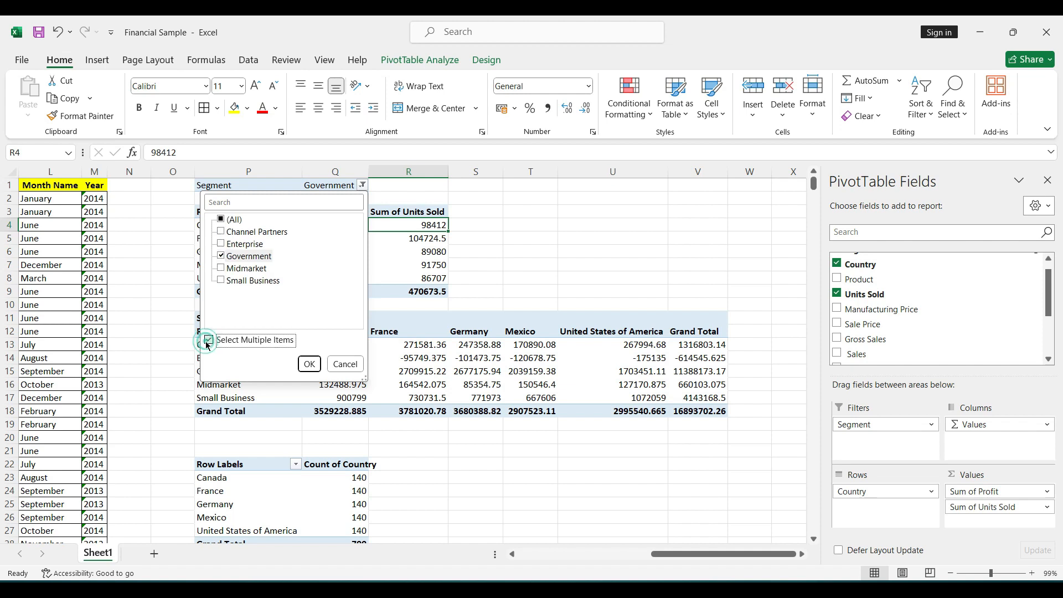
pyautogui.click(221, 258)
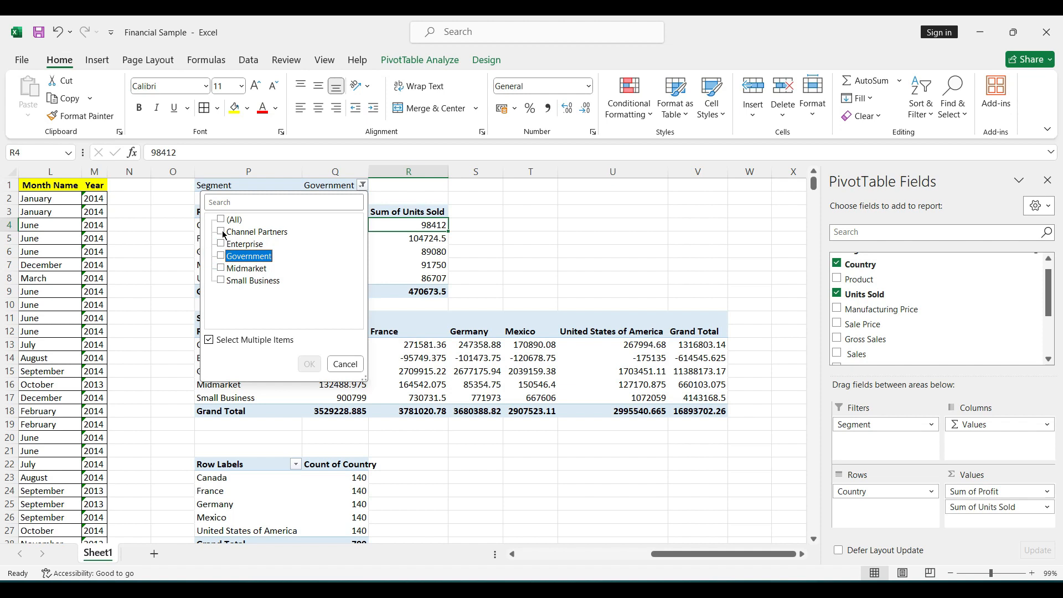
pyautogui.click(222, 233)
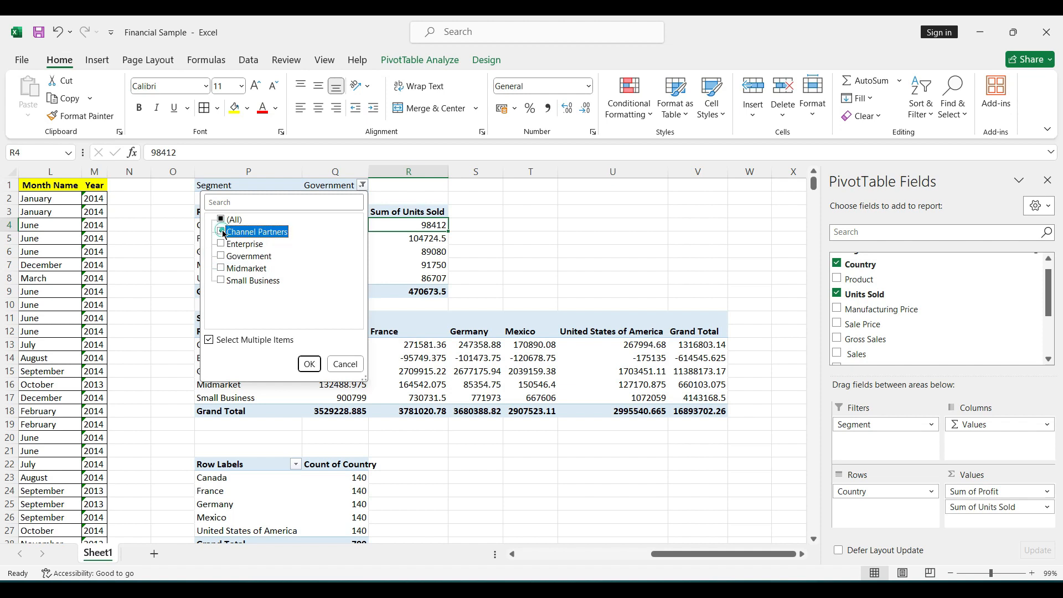
pyautogui.click(222, 269)
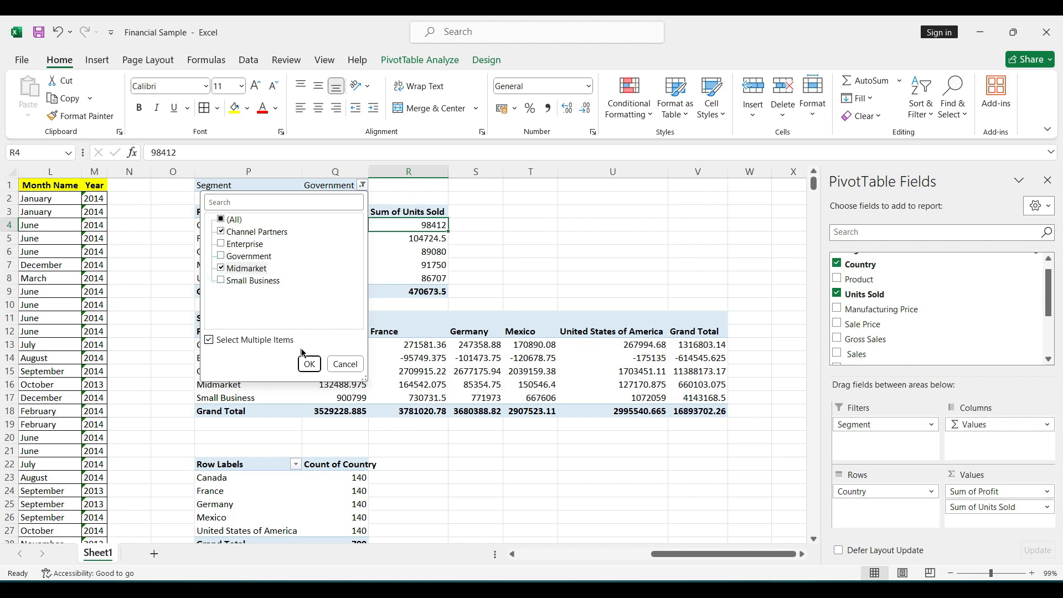
pyautogui.click(309, 363)
# Step: Select the whole first PivotTable, try gold and Light Green, Pivot Style Medium 7, and apply a medium style with a blue header row
pyautogui.moveTo(330, 224); pyautogui.dragTo(441, 279)
pyautogui.moveTo(230, 210); pyautogui.dragTo(422, 247)
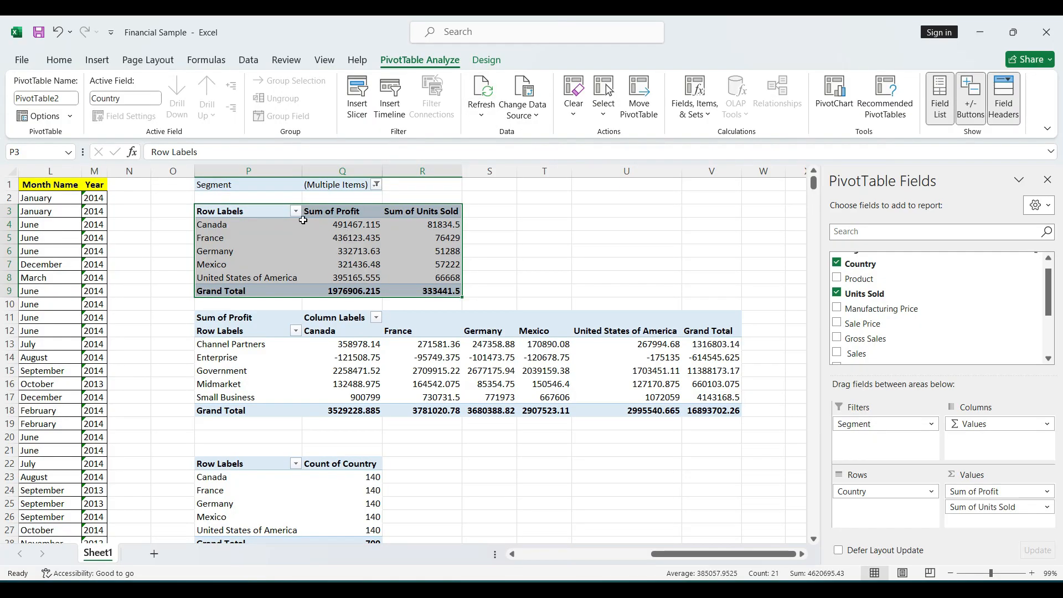
pyautogui.moveTo(254, 212); pyautogui.dragTo(437, 291)
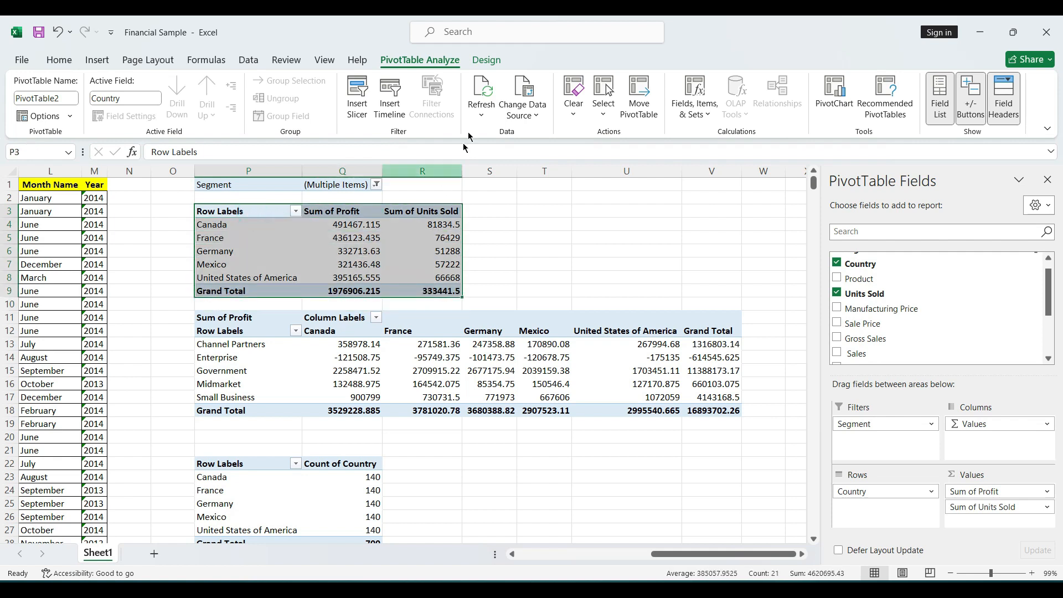
pyautogui.click(484, 58)
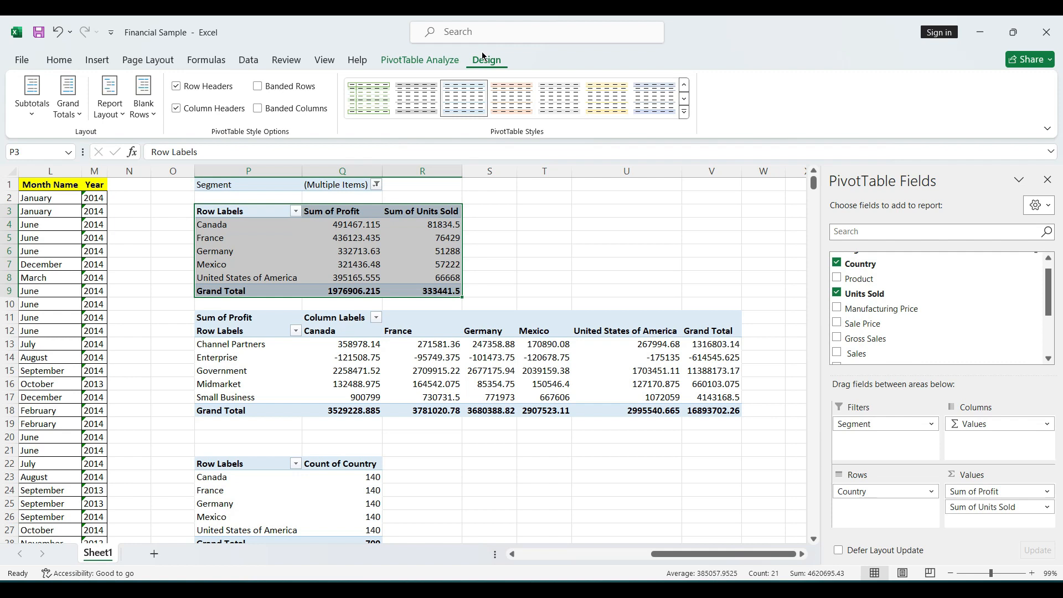
pyautogui.click(684, 112)
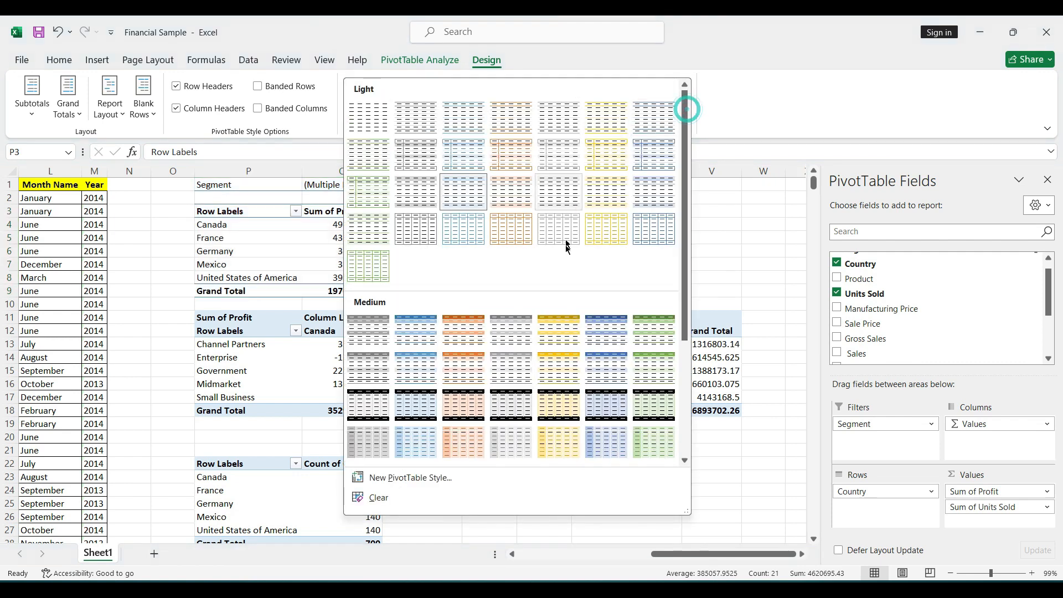
pyautogui.click(558, 330)
pyautogui.click(685, 112)
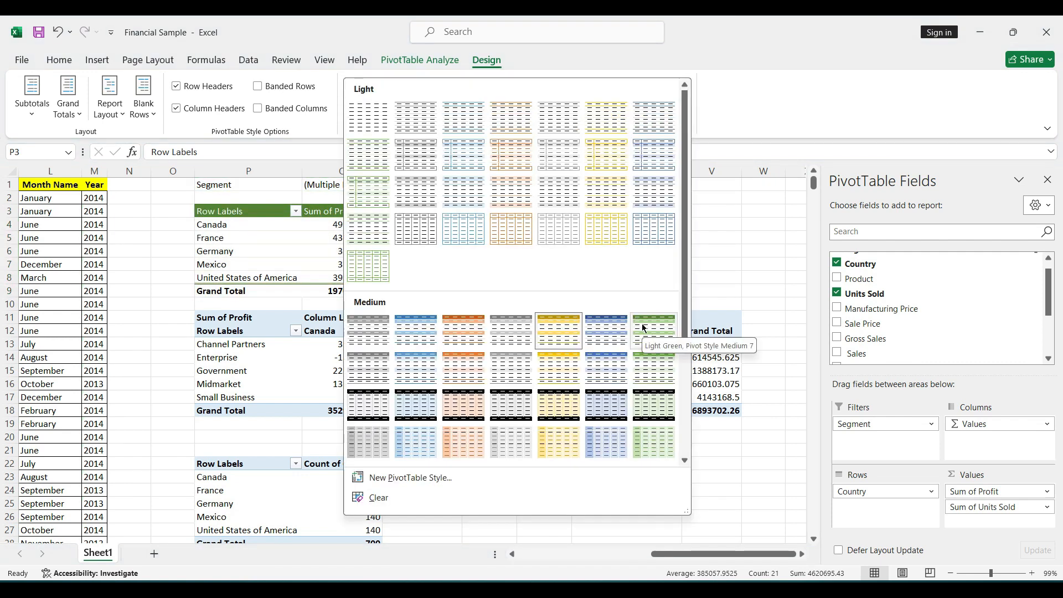
pyautogui.click(643, 327)
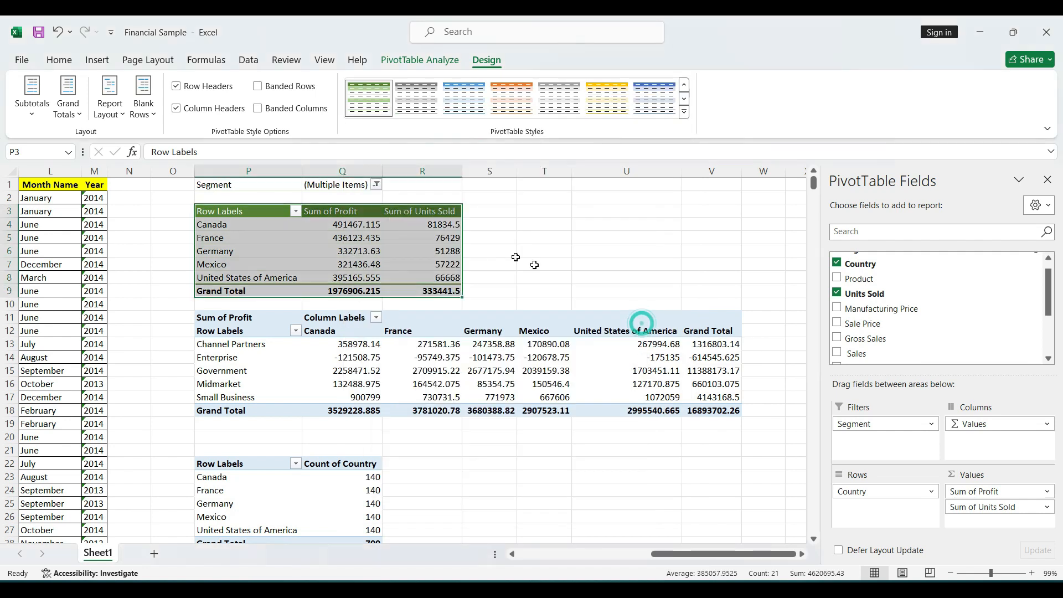
pyautogui.click(660, 105)
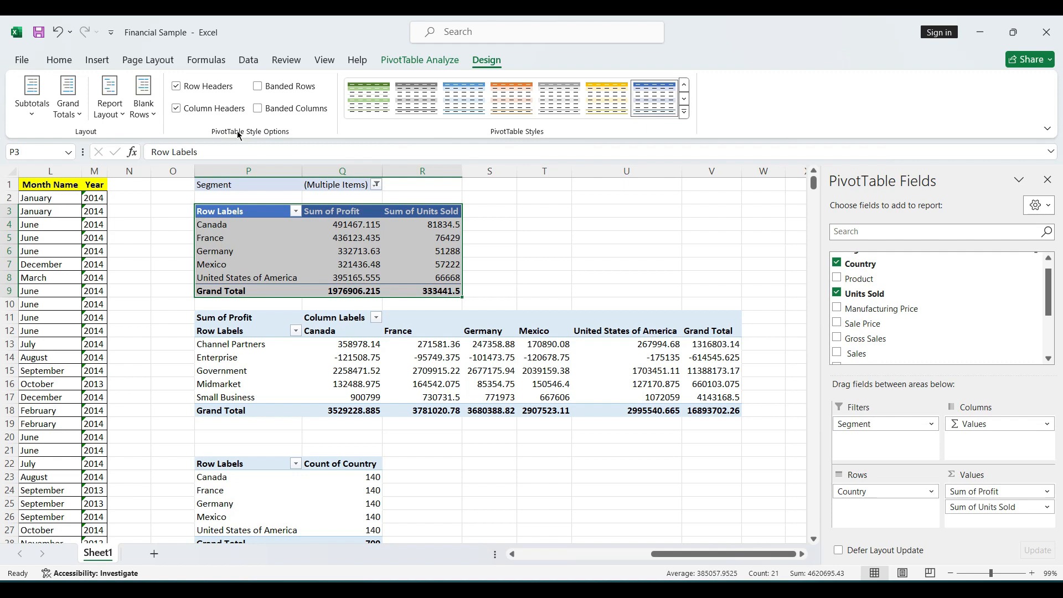
# Step: Toggle Row Headers, Column Headers, Banded Rows and Banded Columns on the first PivotTable to compare their effects, restoring each setting
pyautogui.click(176, 87)
pyautogui.click(176, 109)
pyautogui.click(176, 110)
pyautogui.click(176, 109)
pyautogui.click(177, 109)
pyautogui.click(258, 86)
pyautogui.click(258, 86)
pyautogui.click(259, 108)
pyautogui.click(258, 109)
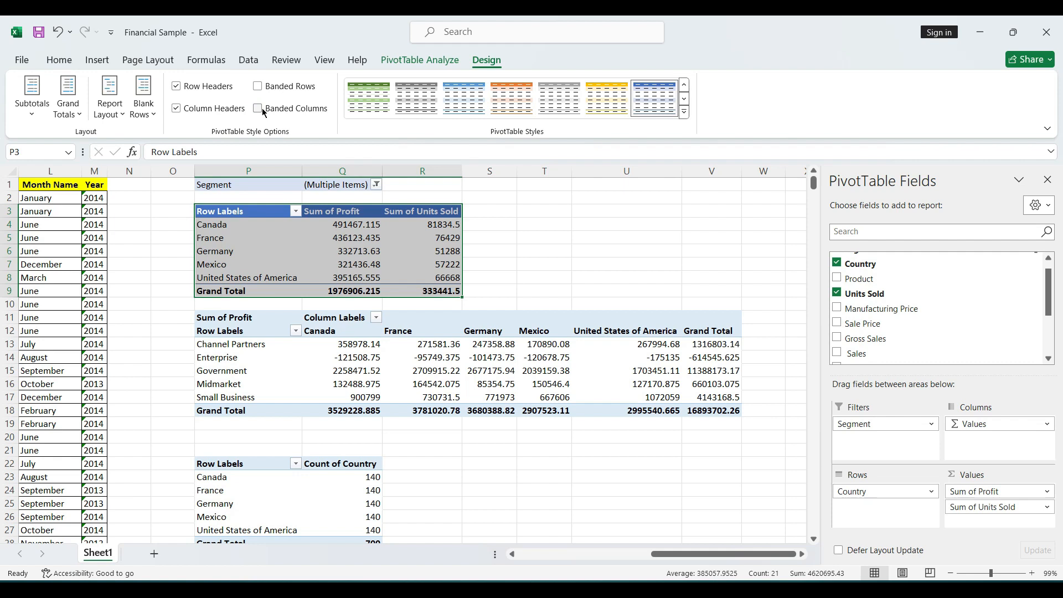
# Step: Look over the blank row options and set the first PivotTable's report layout to Compact Form
pyautogui.click(138, 108)
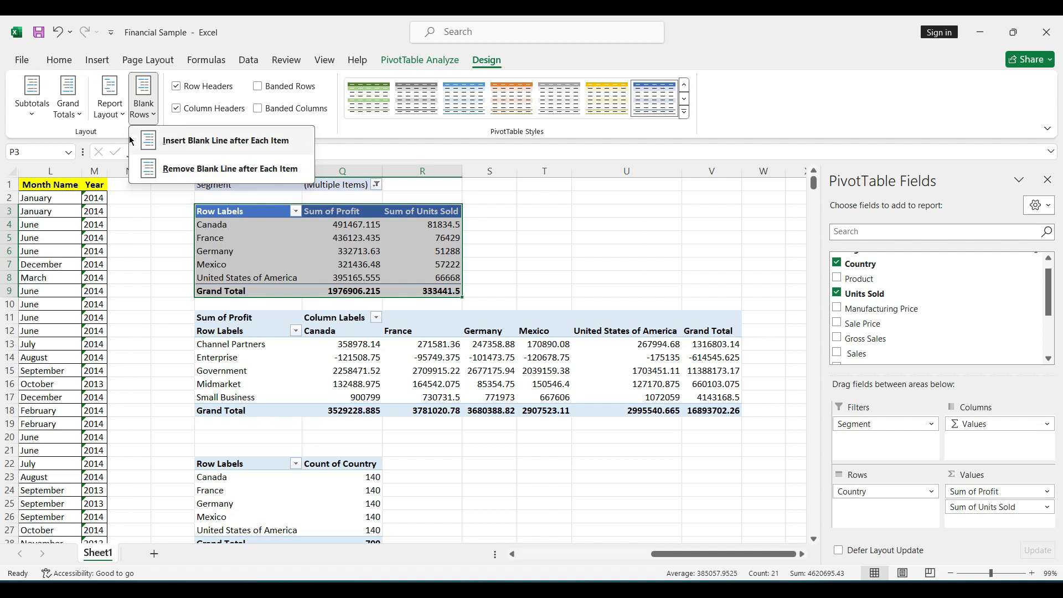
pyautogui.click(110, 113)
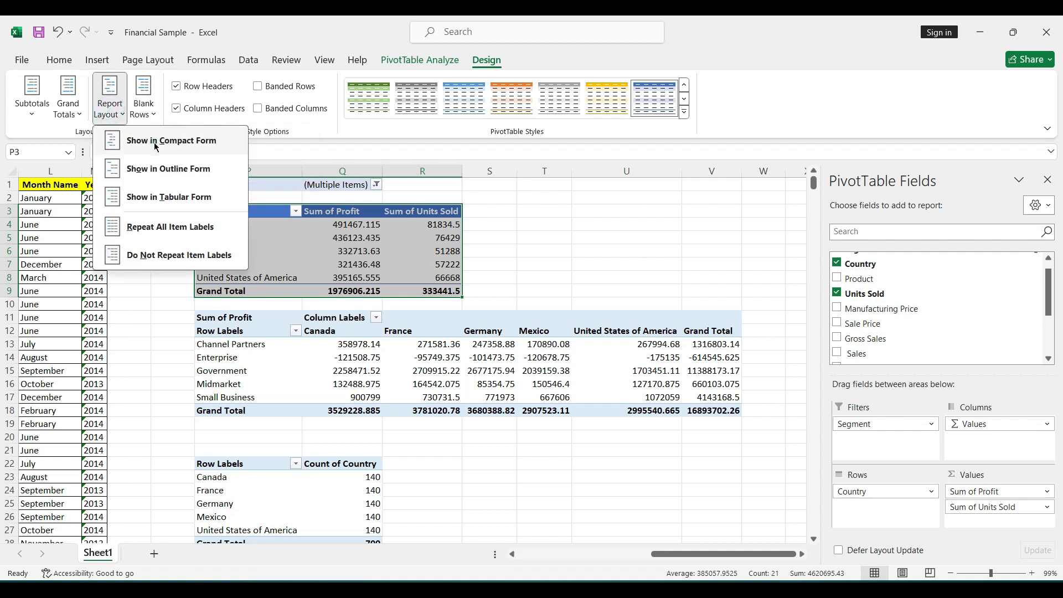
pyautogui.click(156, 145)
# Step: Review the report layout, grand totals and subtotals options available for the first PivotTable, then select the France row label
pyautogui.click(109, 105)
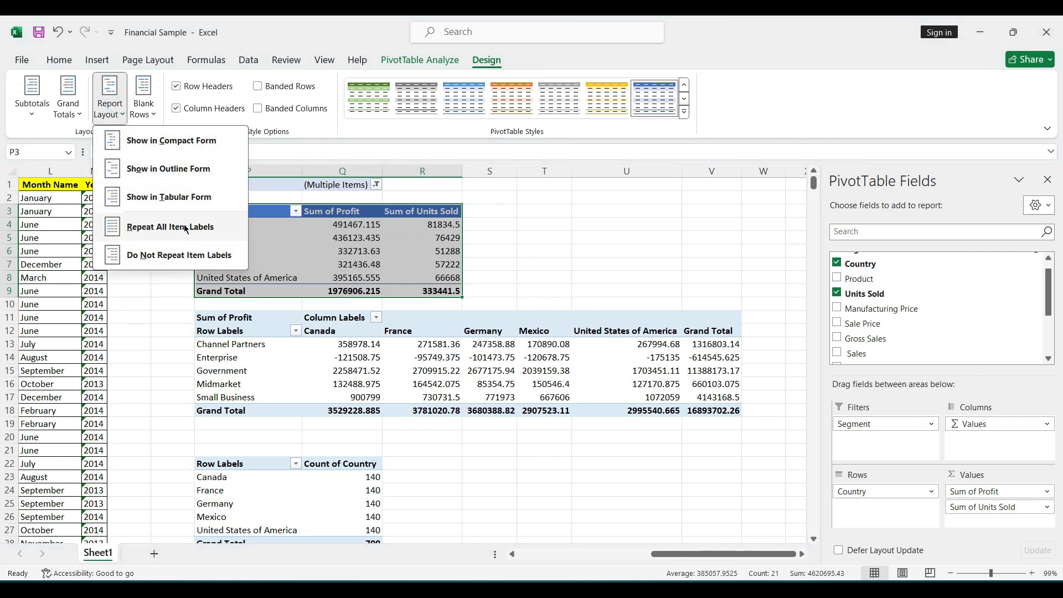
pyautogui.click(67, 113)
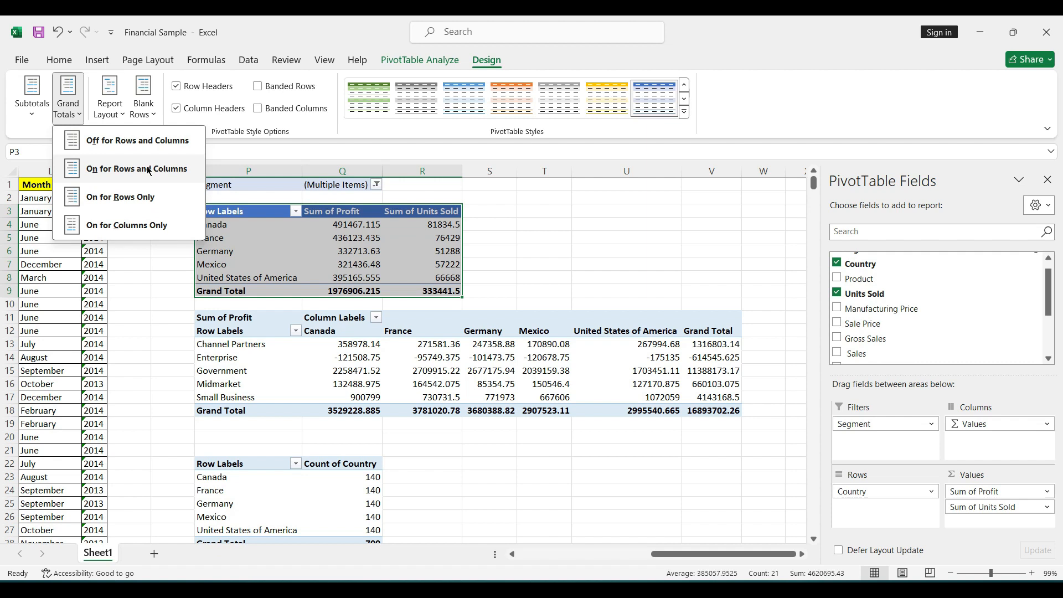
pyautogui.press('Escape')
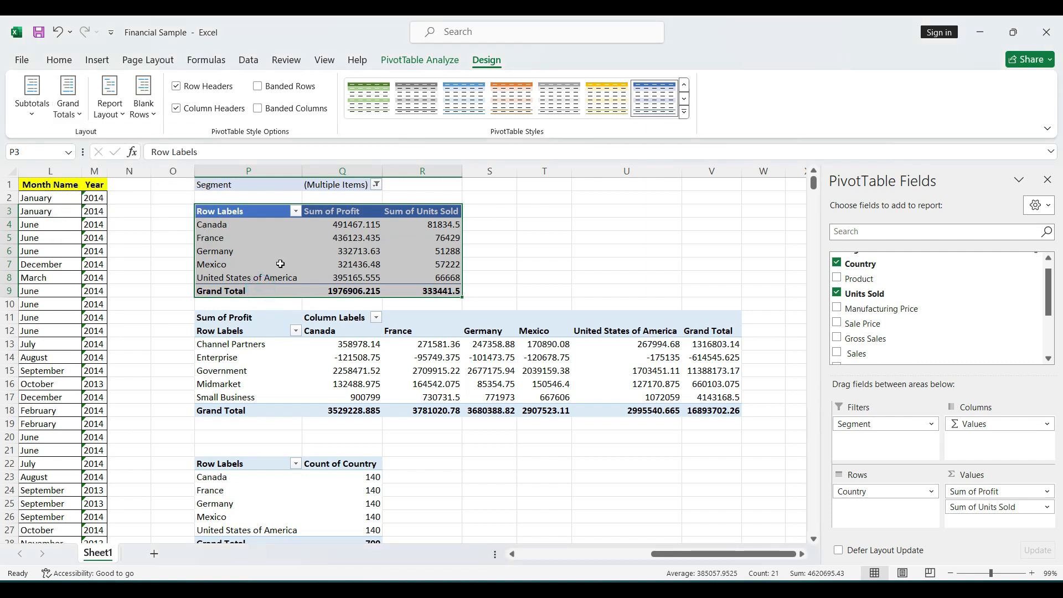
pyautogui.click(30, 108)
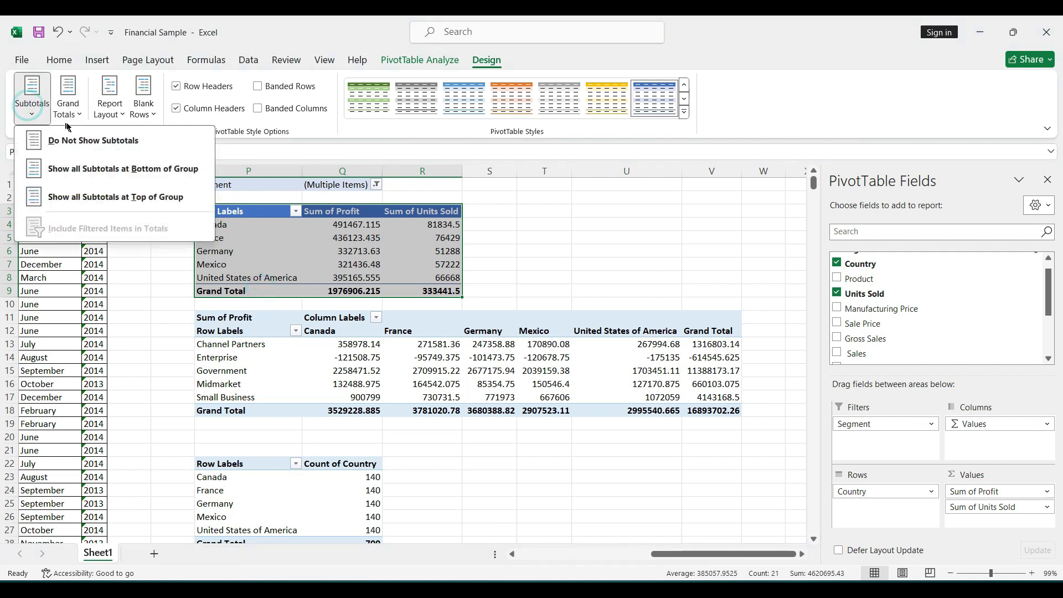
pyautogui.click(297, 223)
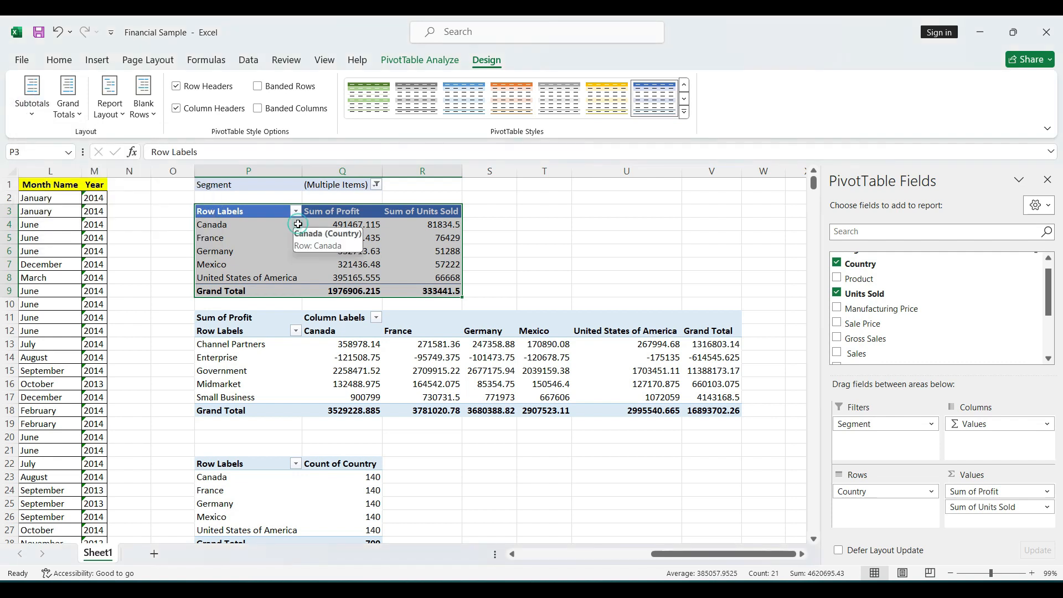
pyautogui.click(302, 237)
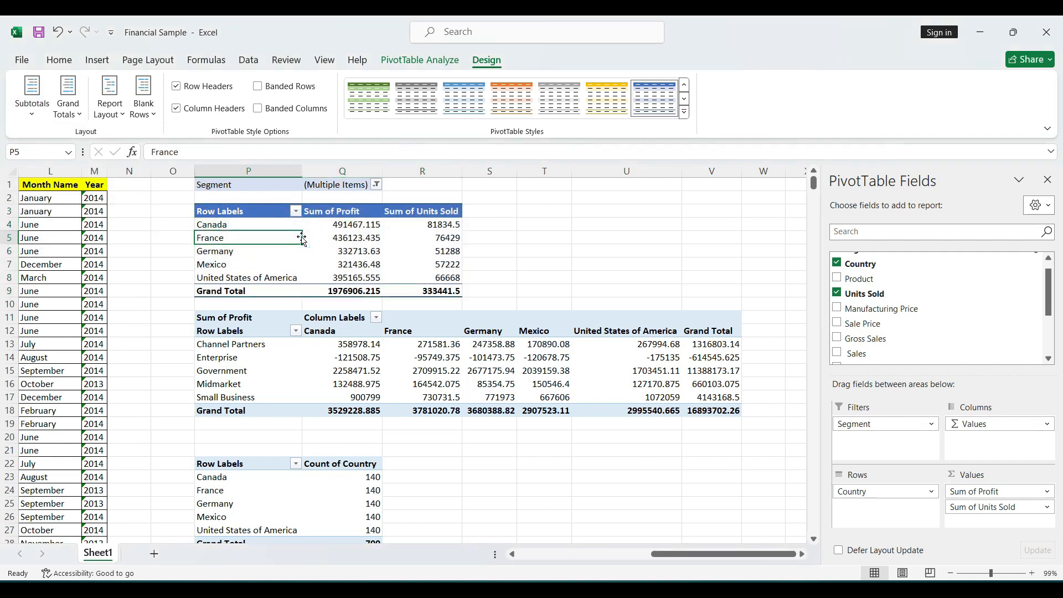